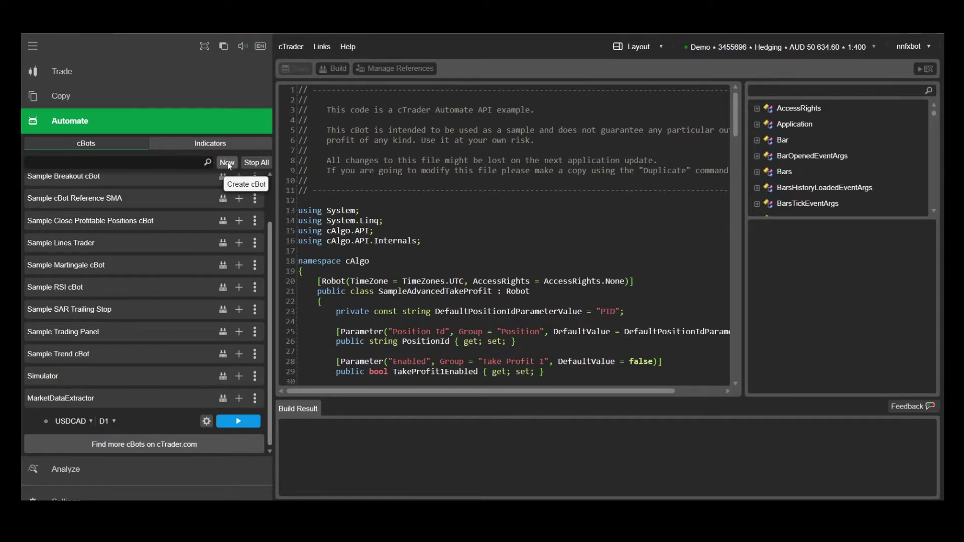
- Create a template cBot, rename it 'Hello ATR', and select its OnStart placeholder comment
click(227, 162)
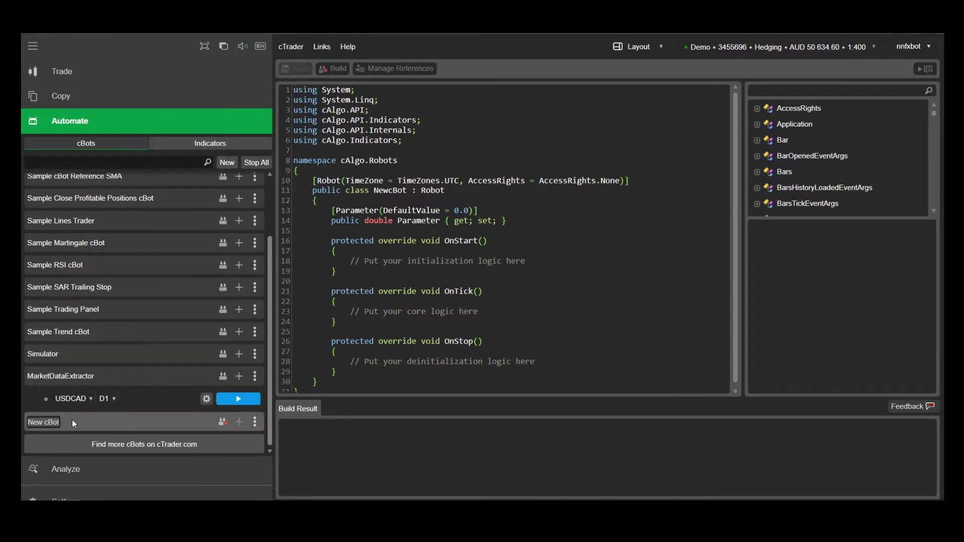
key(Return)
double_click(50, 423)
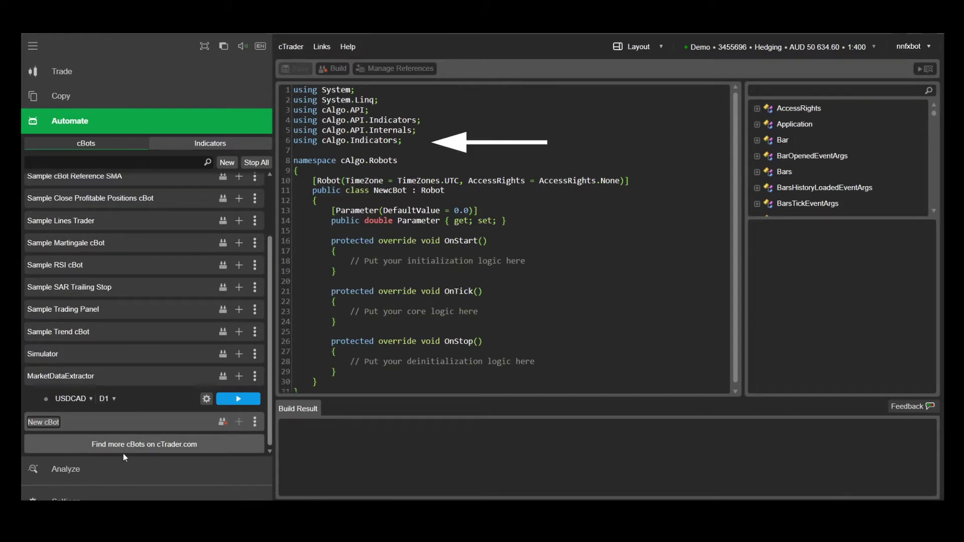
text(Hello)
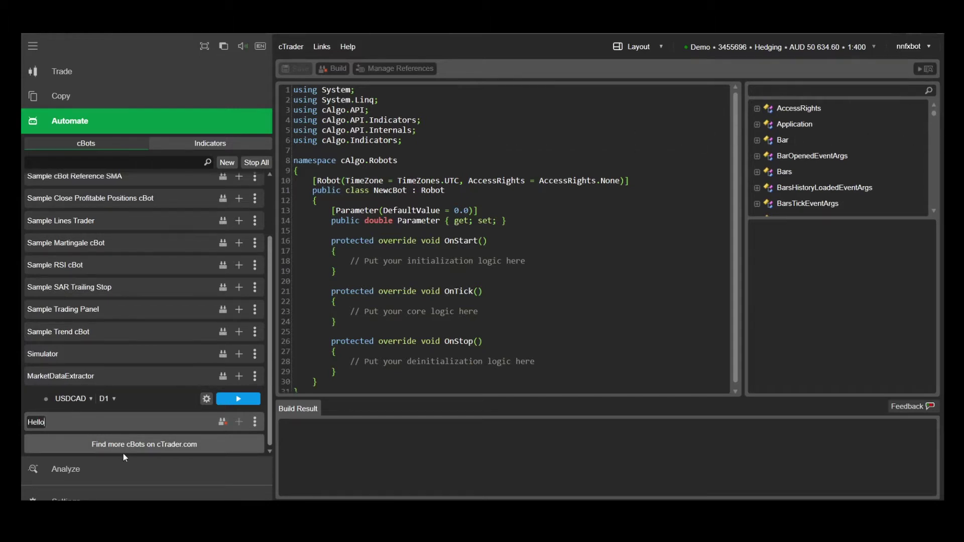
text( A)
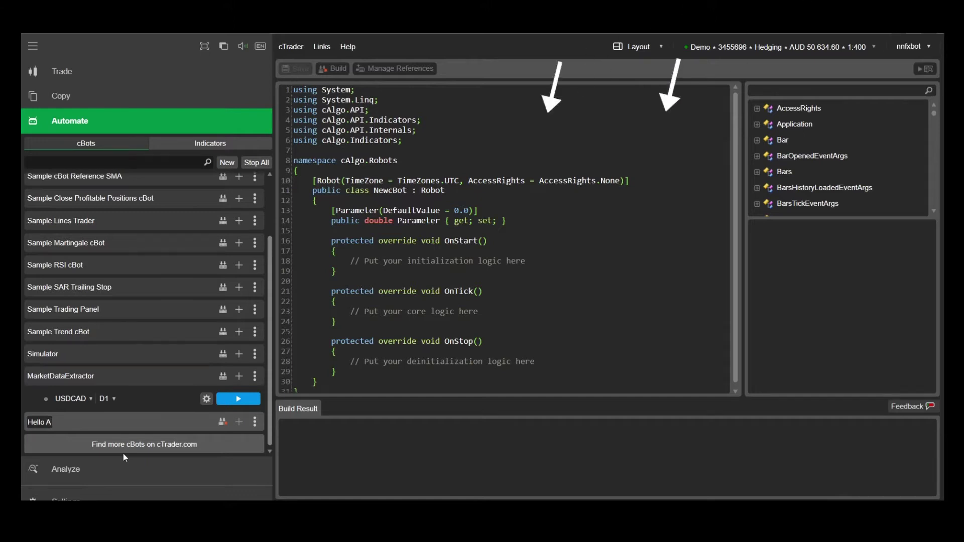
text(TR)
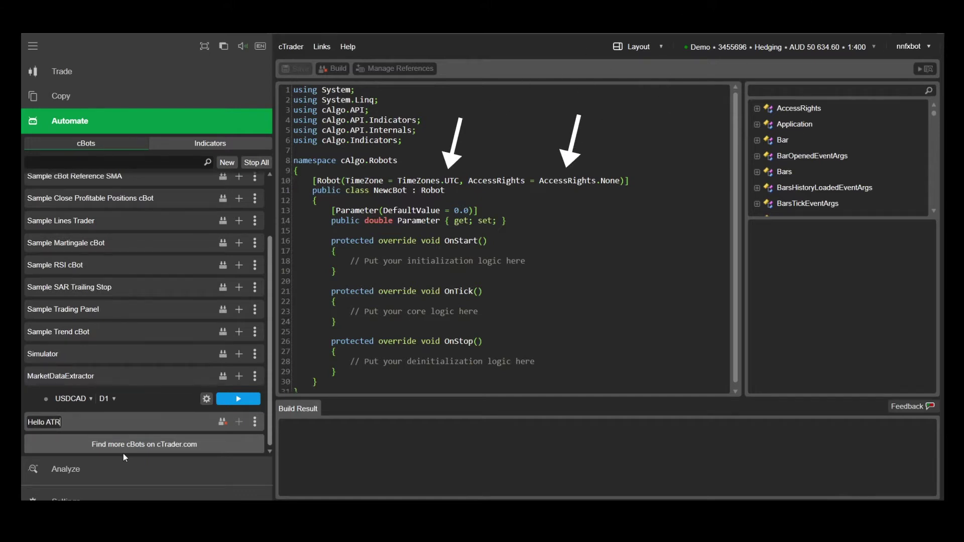
key(Return)
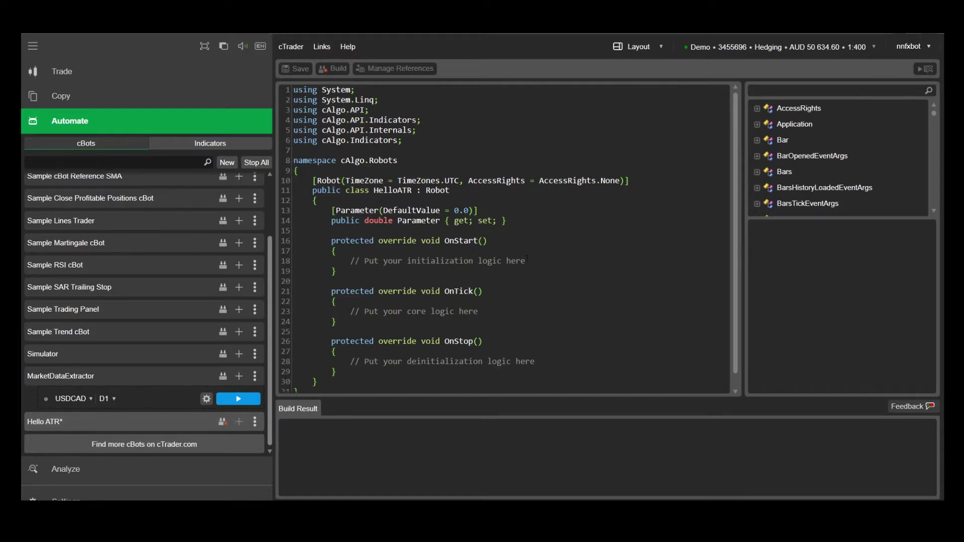
drag(527, 261, 350, 261)
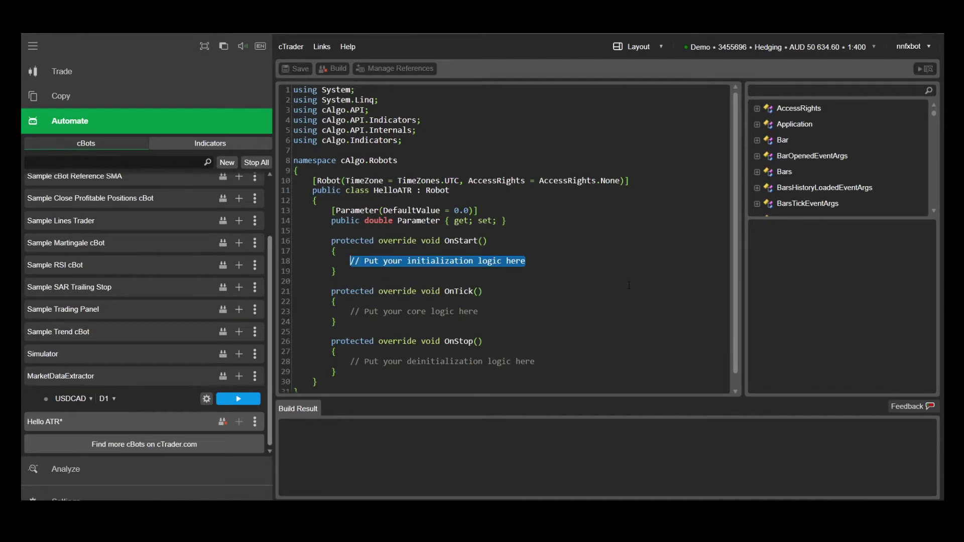
- Replace the OnStart comment with Print("Hello World!"); and build the cBot
text(Print()
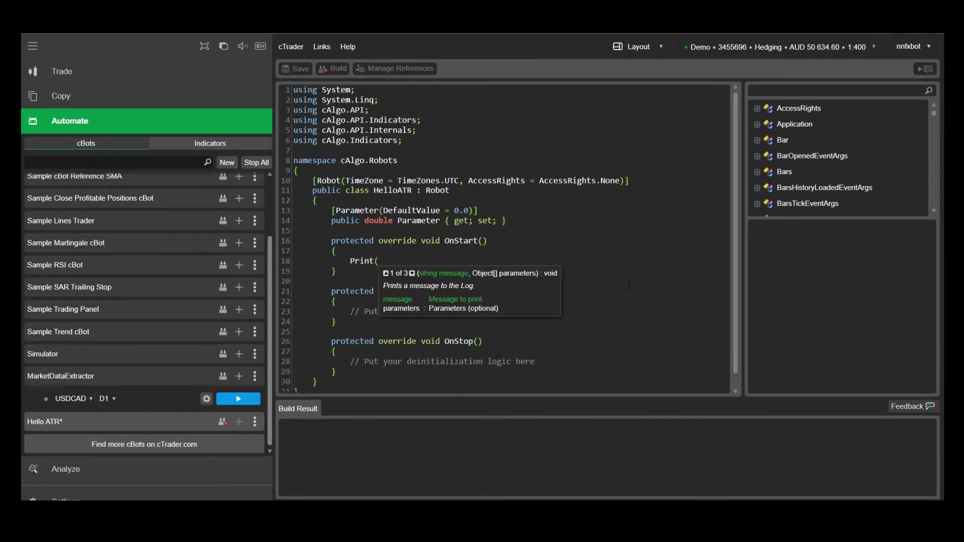
text("Hello Worl)
text(d!"))
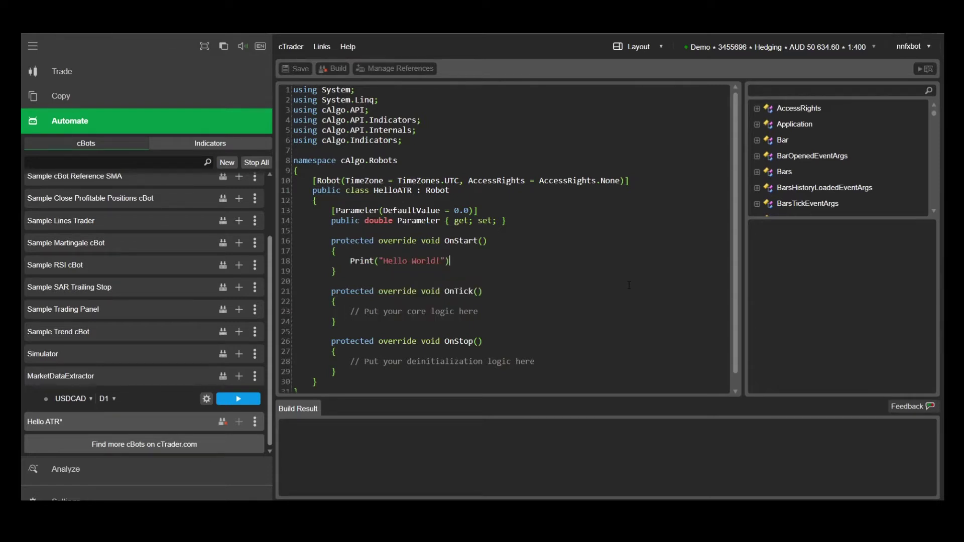
text(;)
click(345, 72)
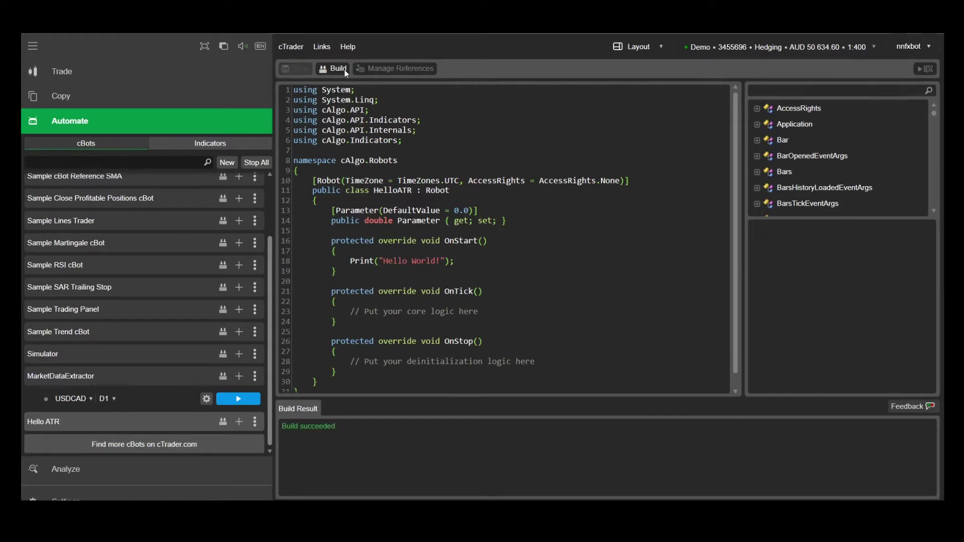
- Add a USDCAD Daily instance of Hello ATR, then start and stop it
click(239, 422)
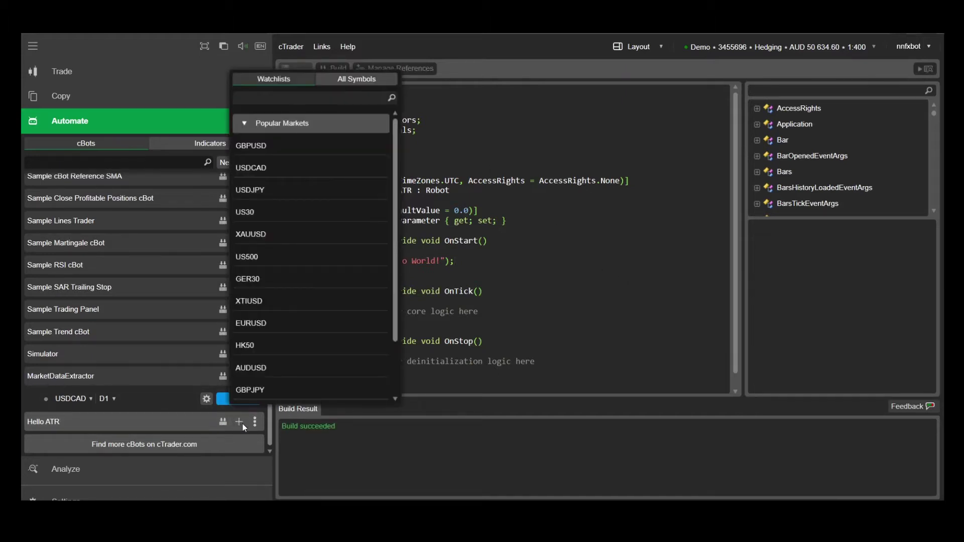
click(285, 168)
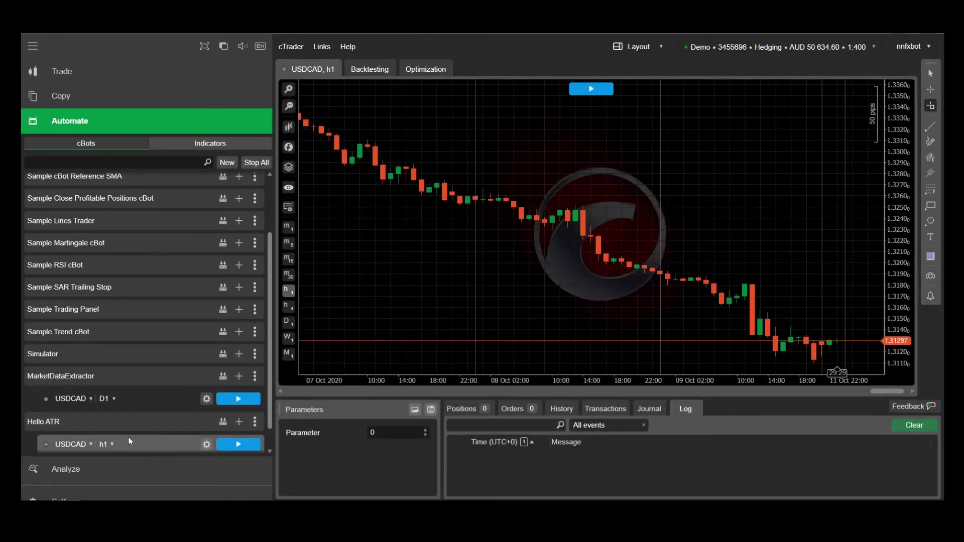
click(107, 444)
scroll(140, 402, down, 3)
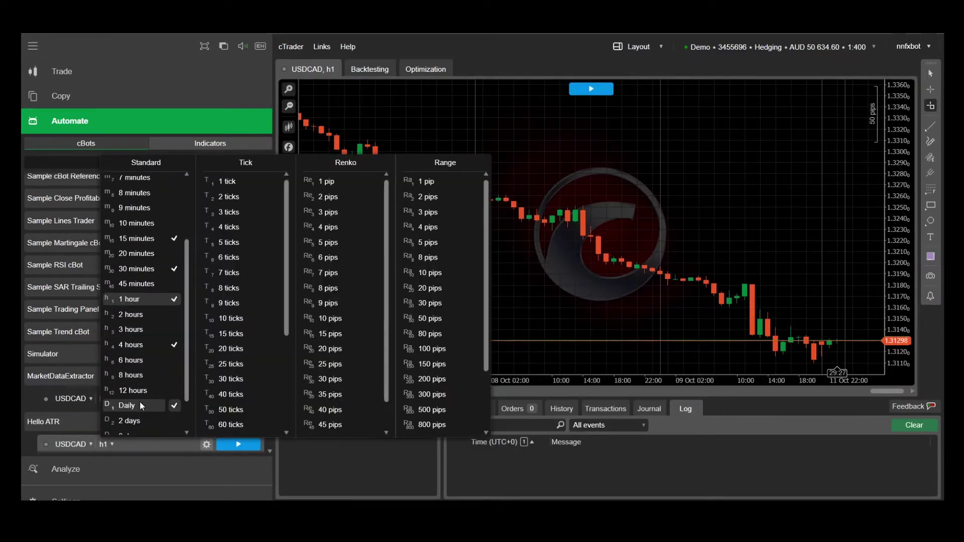
scroll(139, 394, down, 1)
click(131, 376)
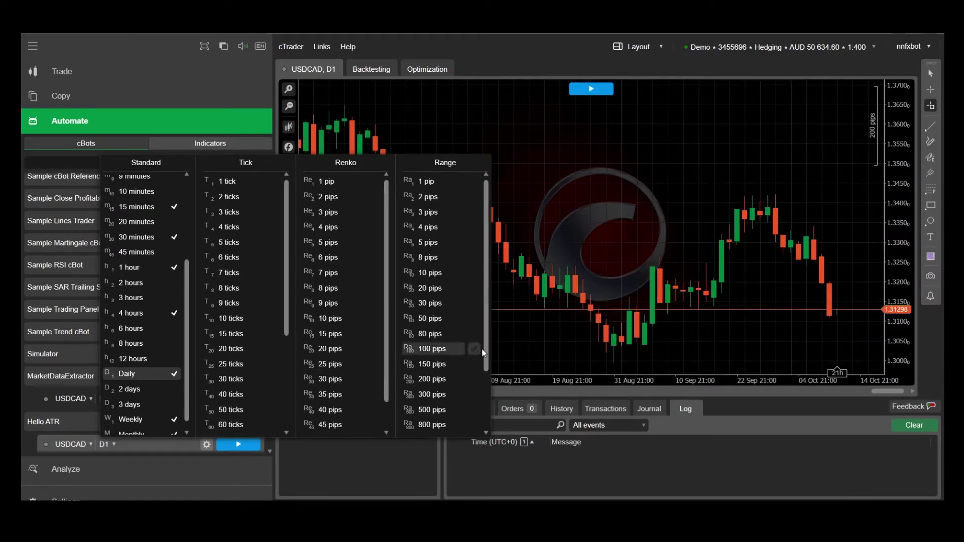
click(622, 275)
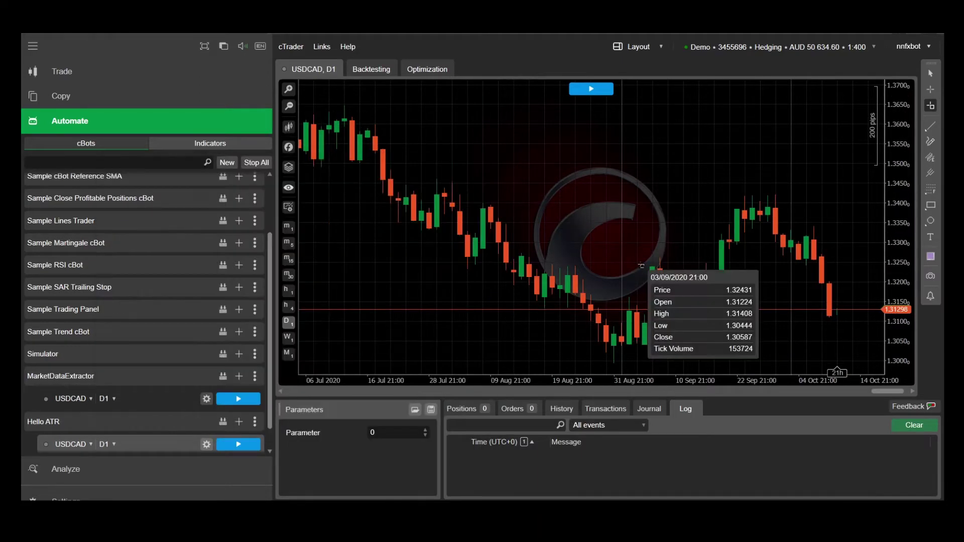
click(242, 446)
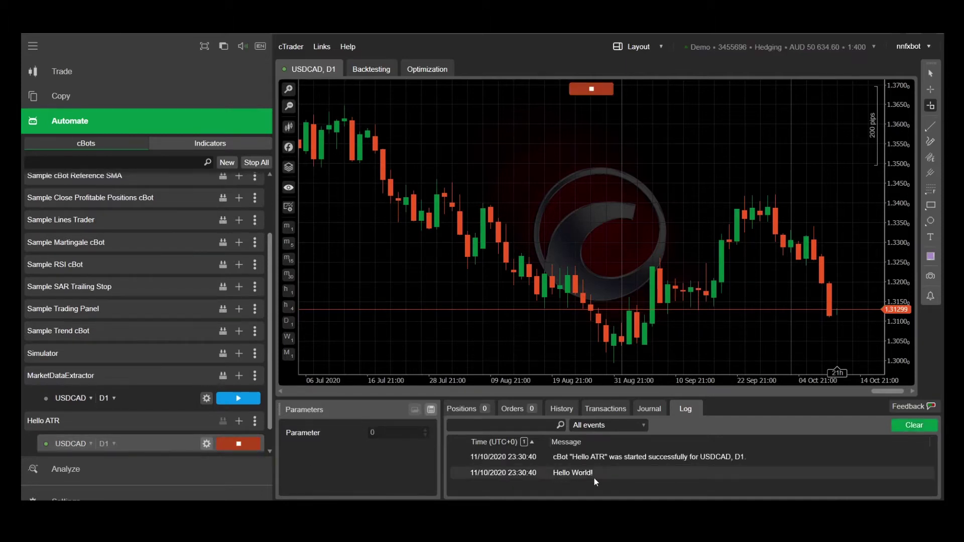
click(242, 445)
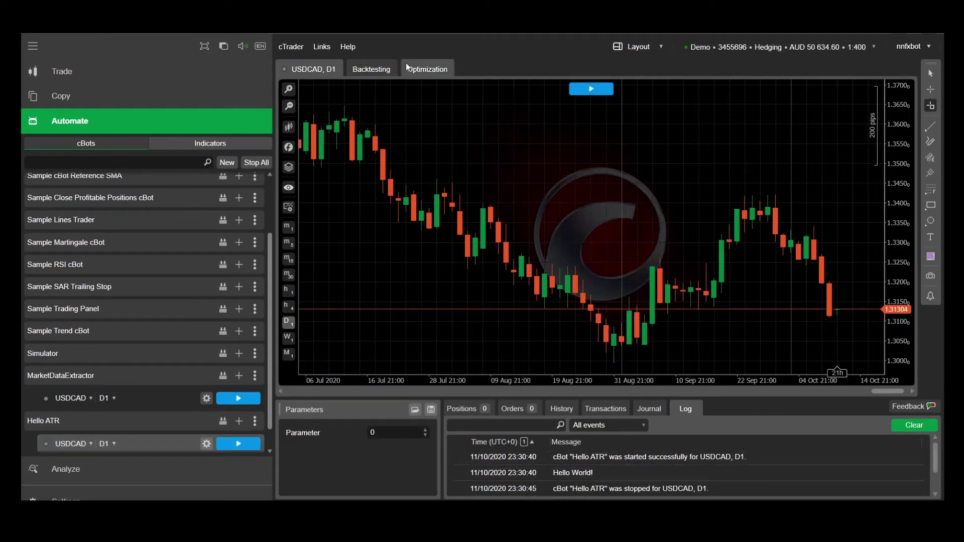
mouse_move(353, 128)
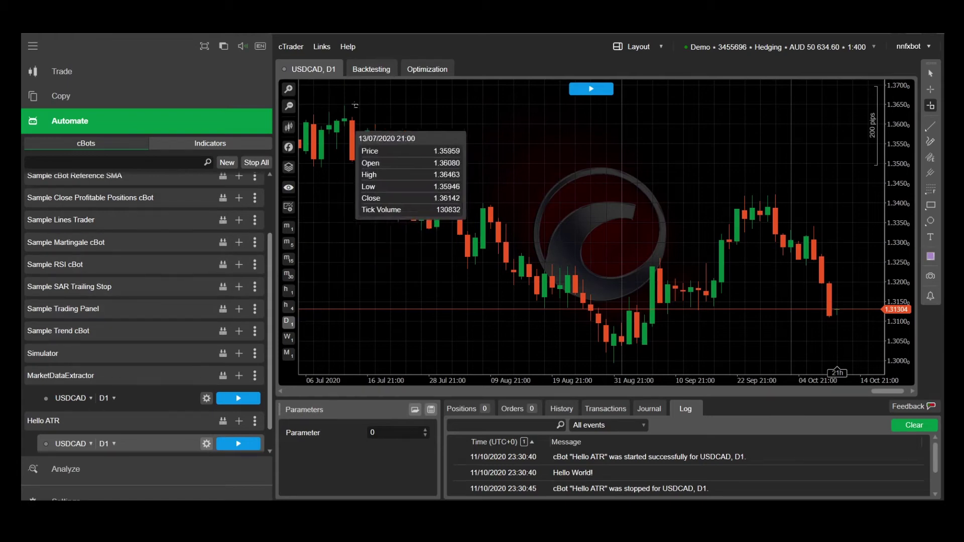
- Backtest Hello ATR on USDCAD D1 and sort its log by time, oldest first
click(371, 69)
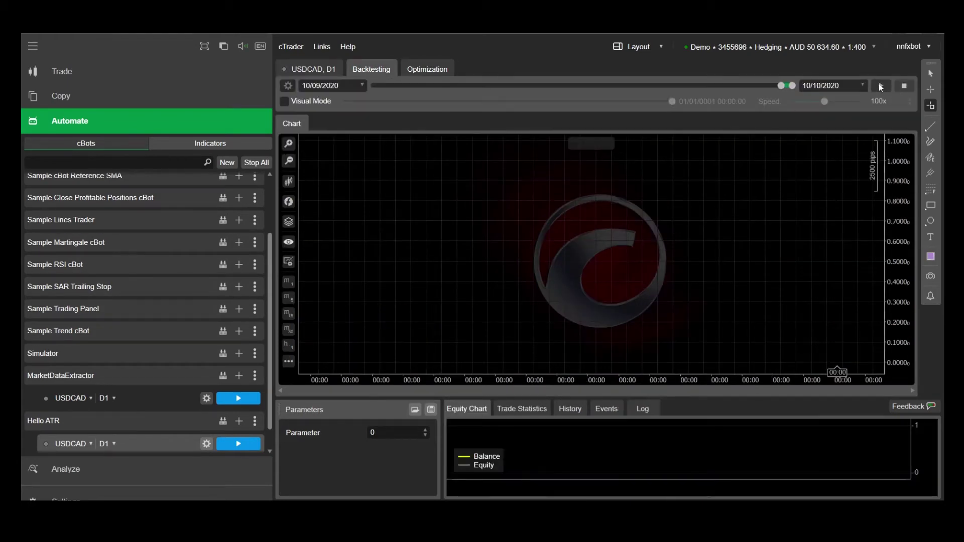
click(881, 86)
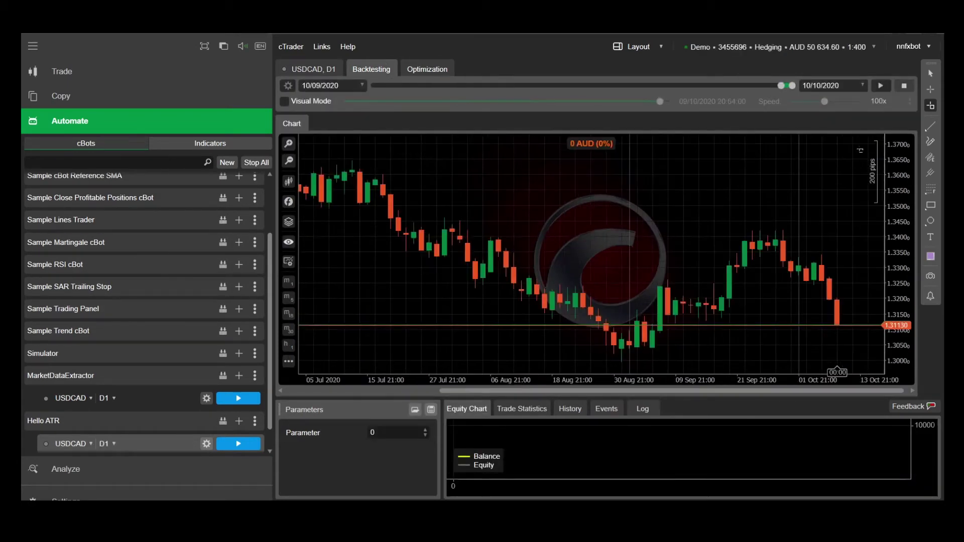
click(647, 409)
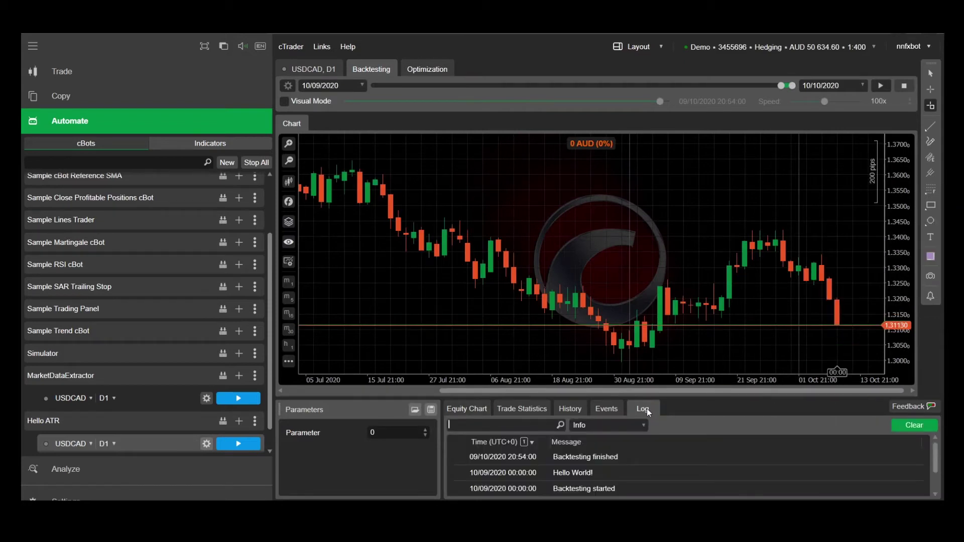
click(491, 440)
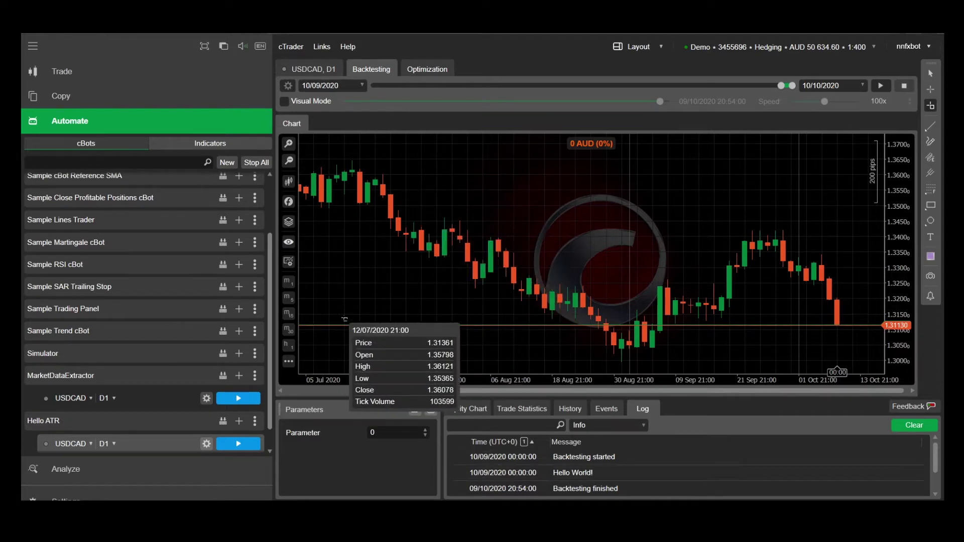
- Replace the OnStop comment with print("Cya Later") and rebuild with Ctrl+B
click(122, 422)
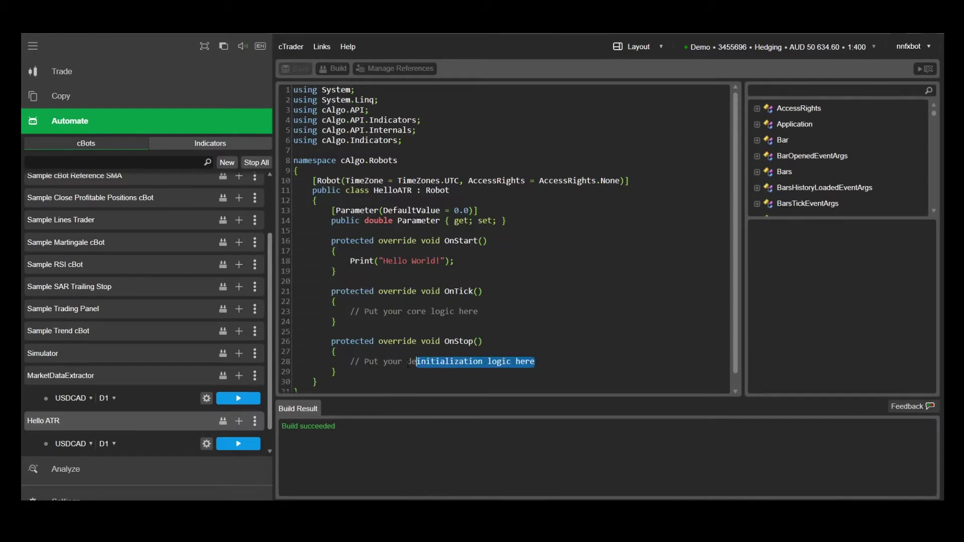
drag(535, 361, 350, 362)
text(print("Cya)
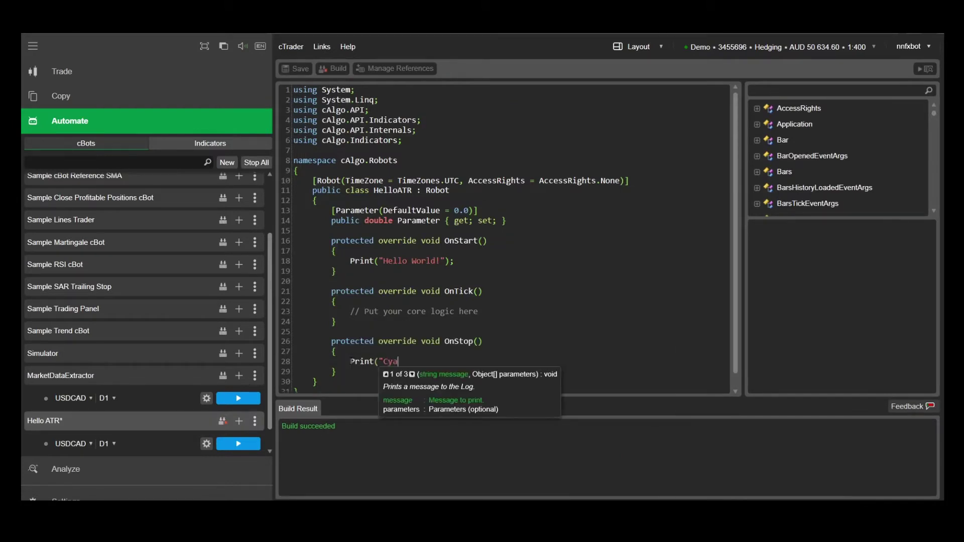
text( Later");)
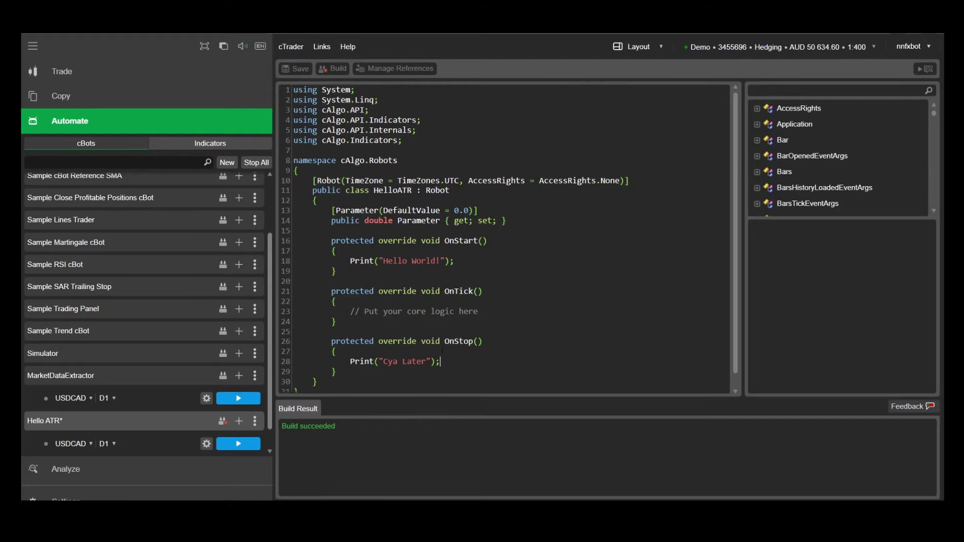
key(ctrl+b)
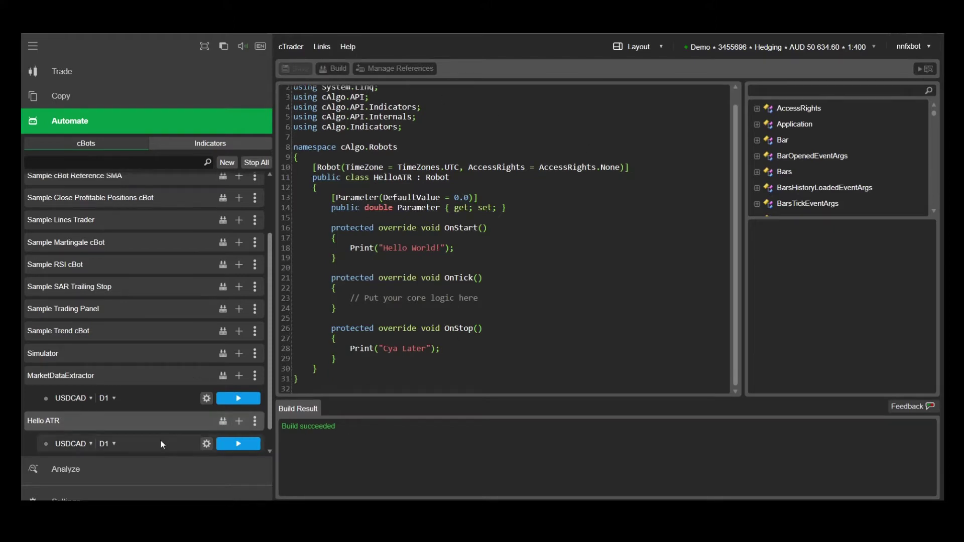
click(197, 442)
- Run the Hello ATR instance live with a taller log panel, then stop it
click(239, 444)
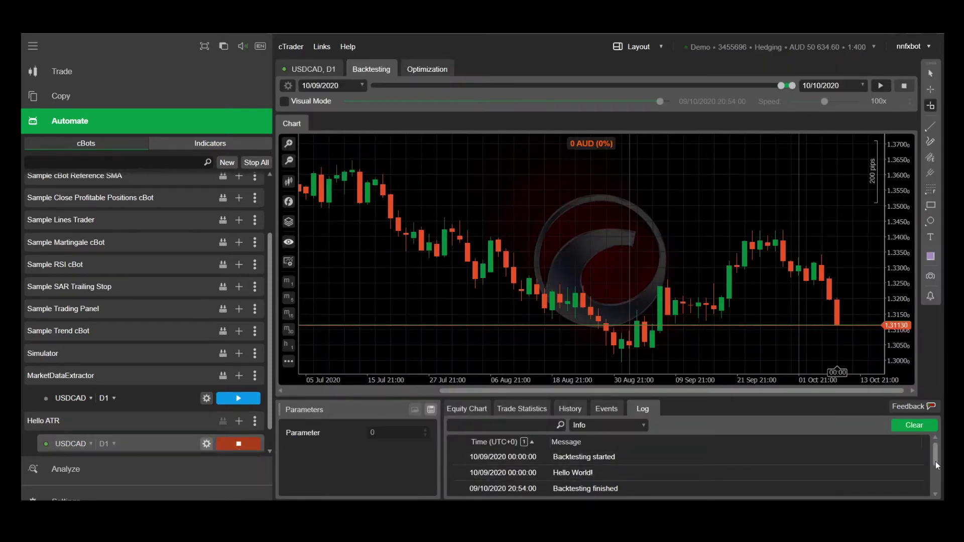
drag(753, 399, 752, 346)
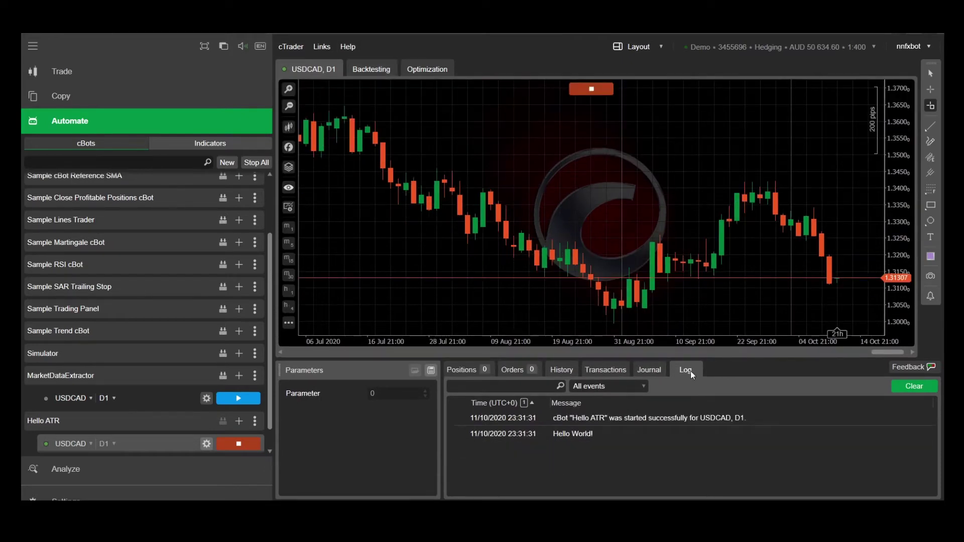
click(245, 444)
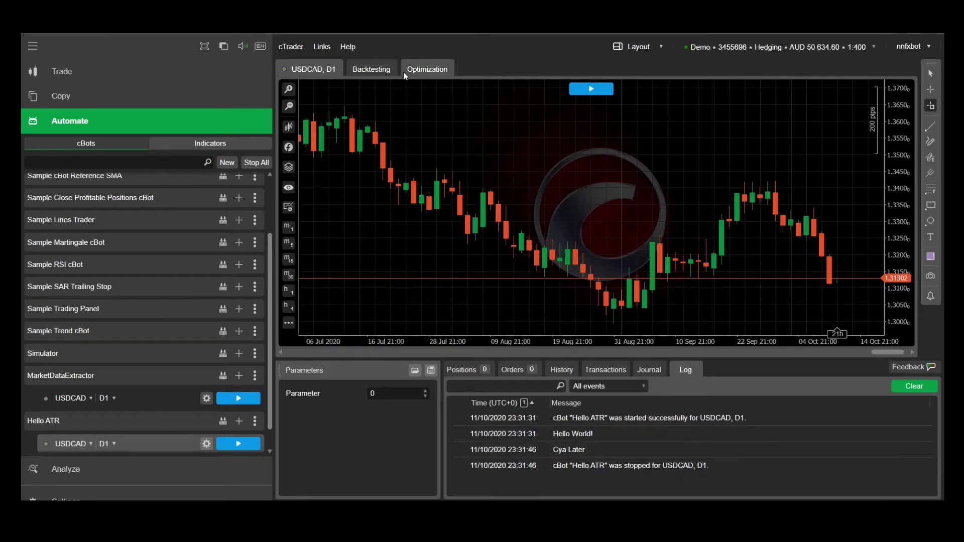
- Rerun the backtest to log Hello World! and Cya Later, then reopen the code
click(375, 70)
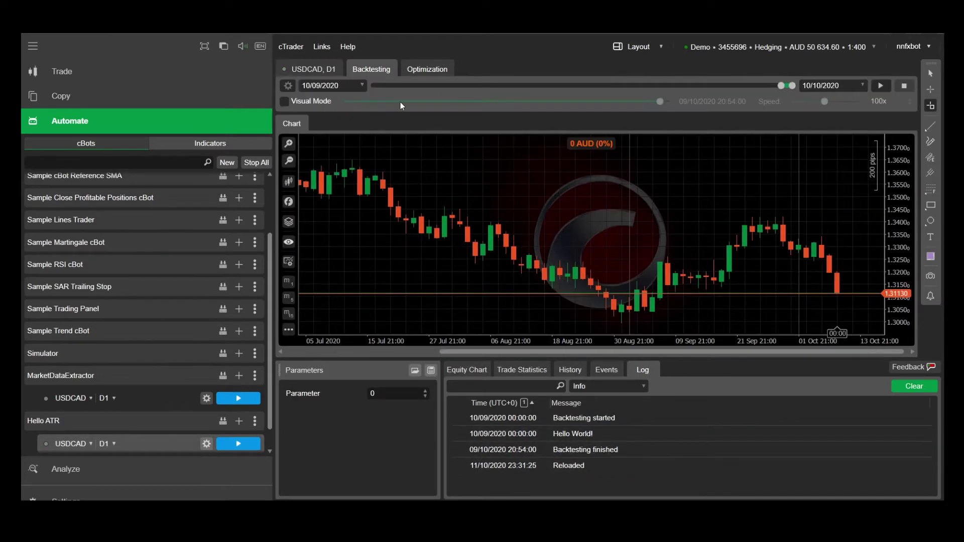
click(881, 85)
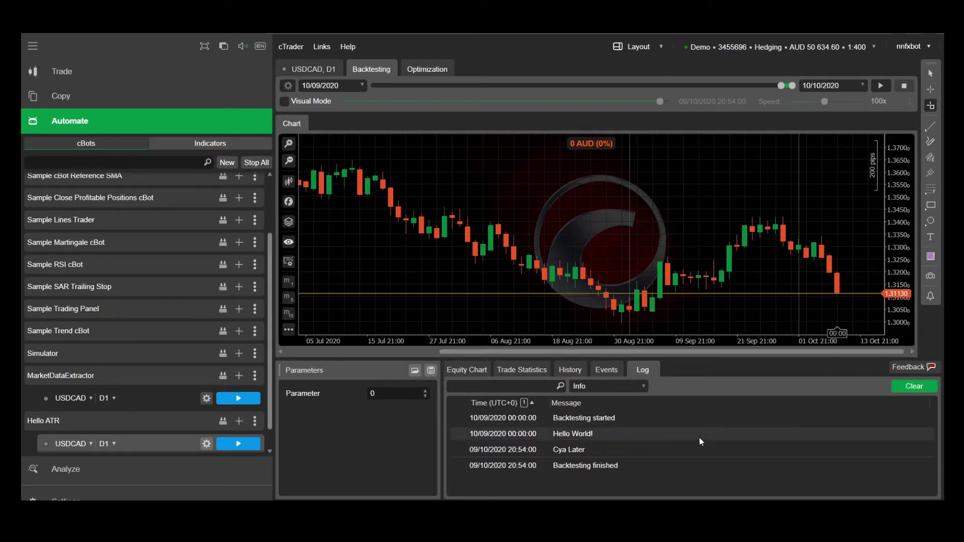
click(166, 421)
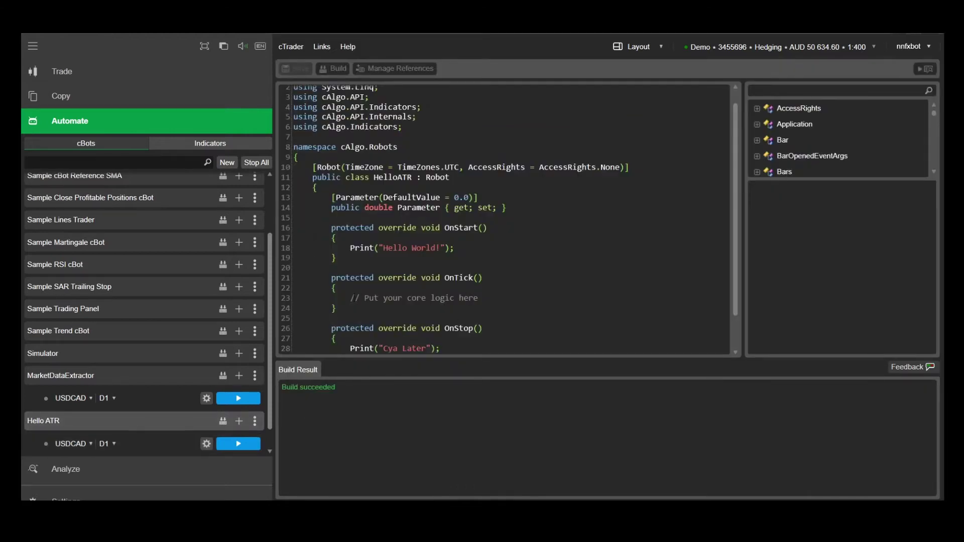
- Replace the OnTick placeholder with Print("Hi Again!"); then save and build
drag(351, 298, 477, 301)
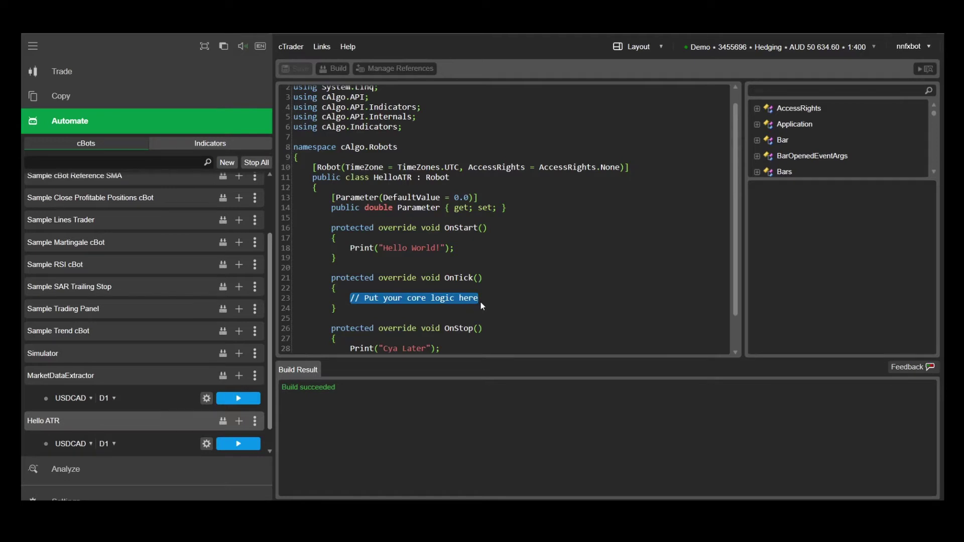
text(Print)
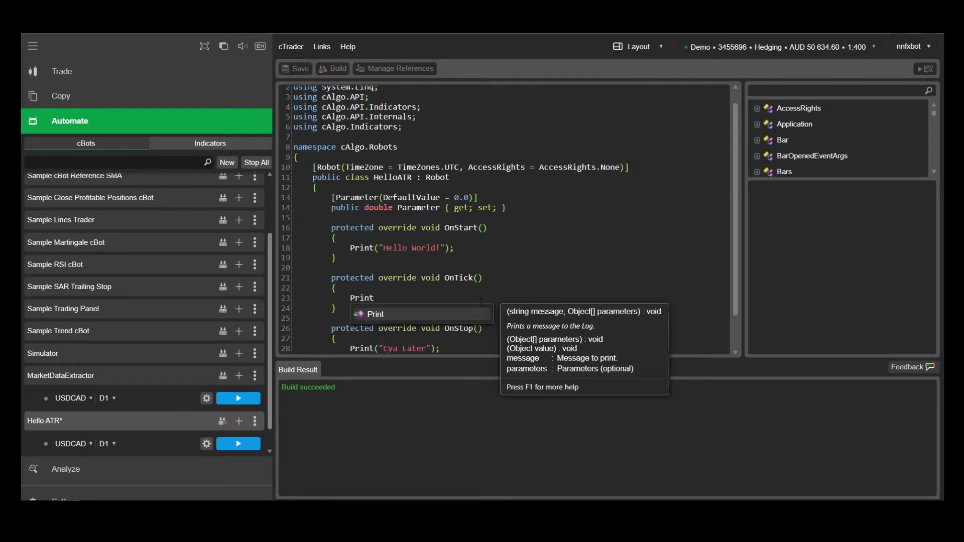
text(()
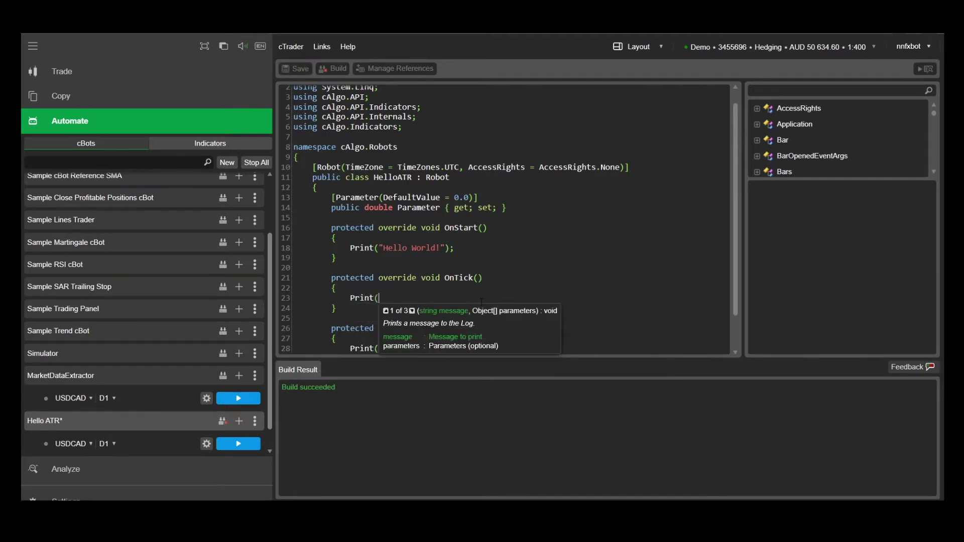
text("Hi Agai)
text(n!"))
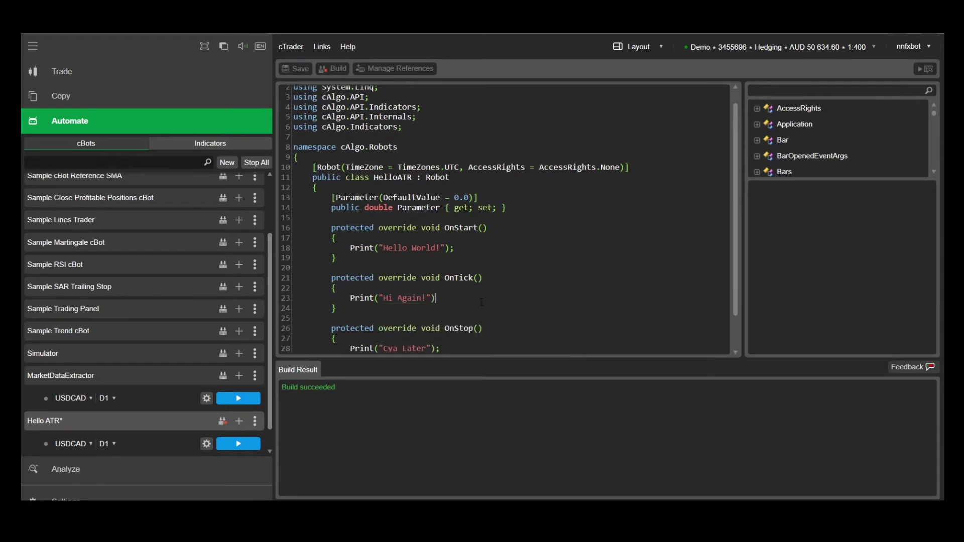
text(;)
click(295, 68)
click(332, 68)
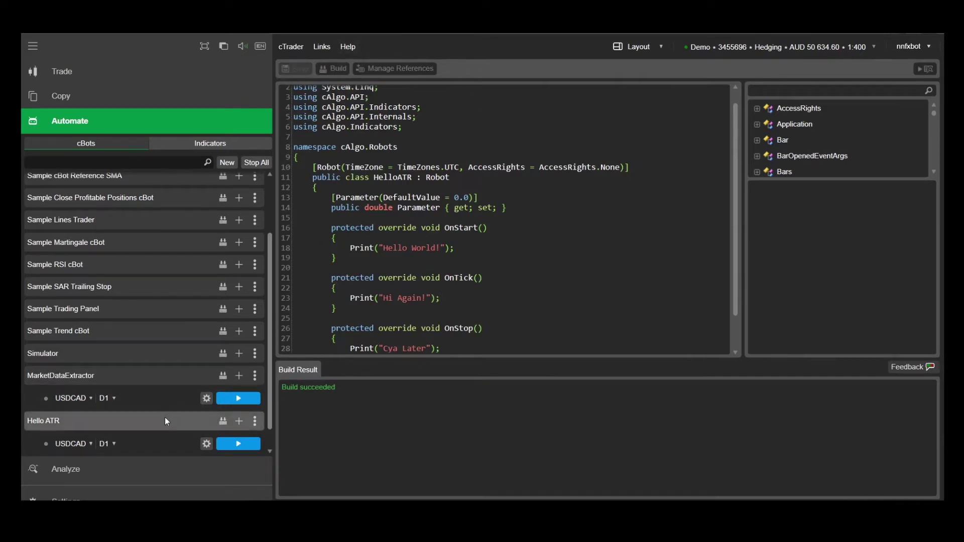
- Run the USDCAD D1 instance live until "Hi Again!" repeats in the log, then stop it
click(147, 446)
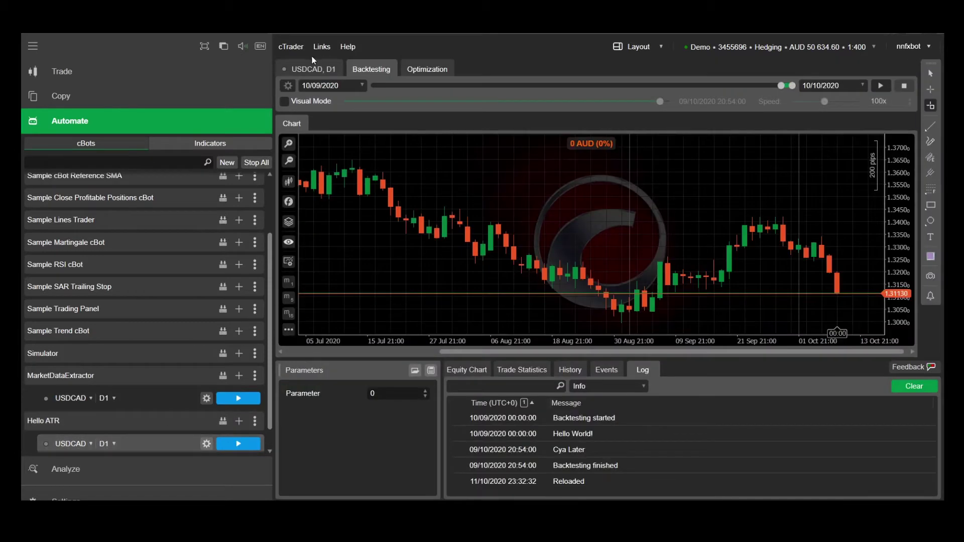
click(306, 68)
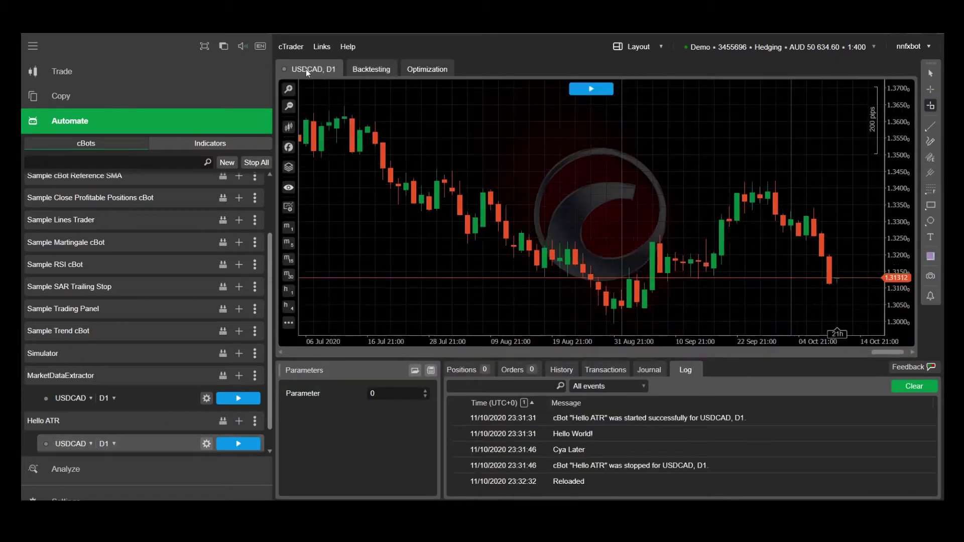
click(238, 444)
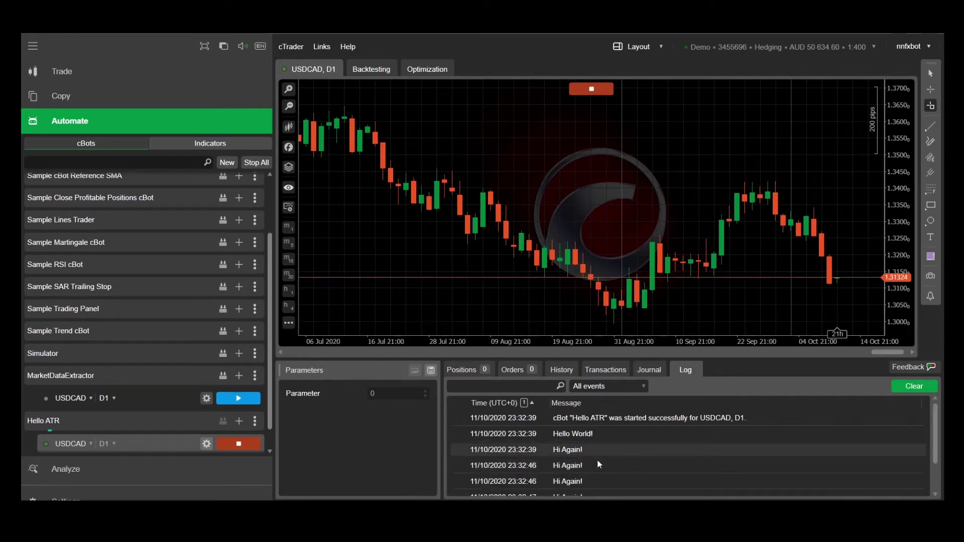
click(240, 445)
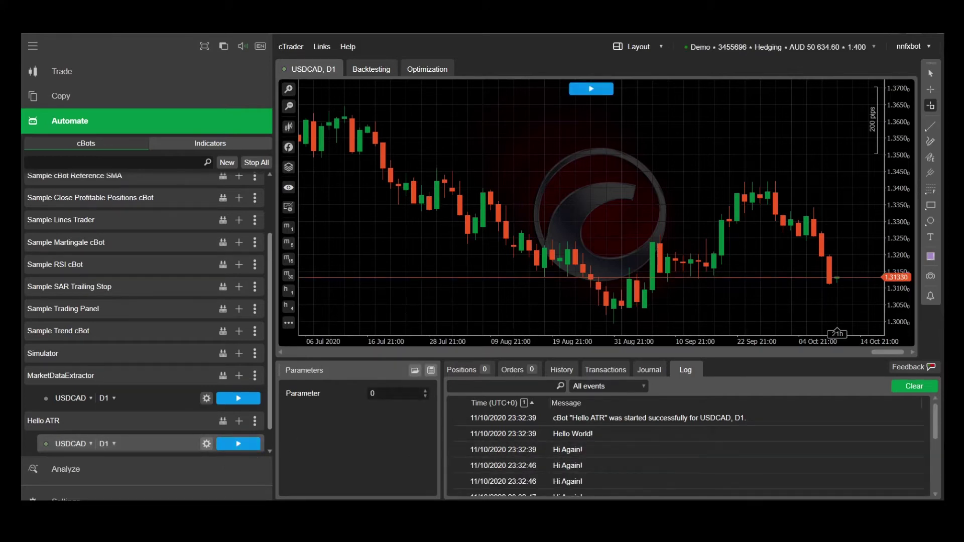
drag(936, 428, 933, 491)
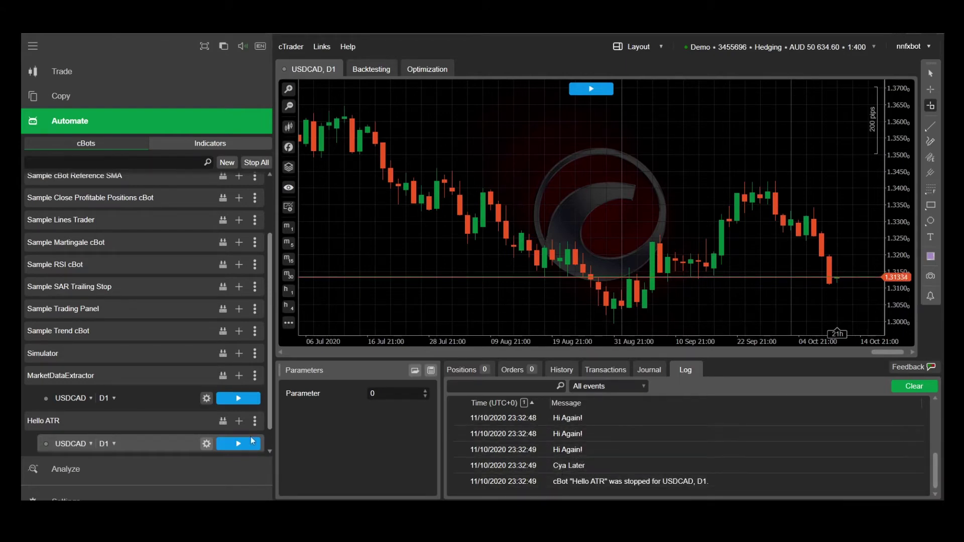
- Change the OnTick print to Bars.ClosePrices.Last(1) and save the code
click(167, 423)
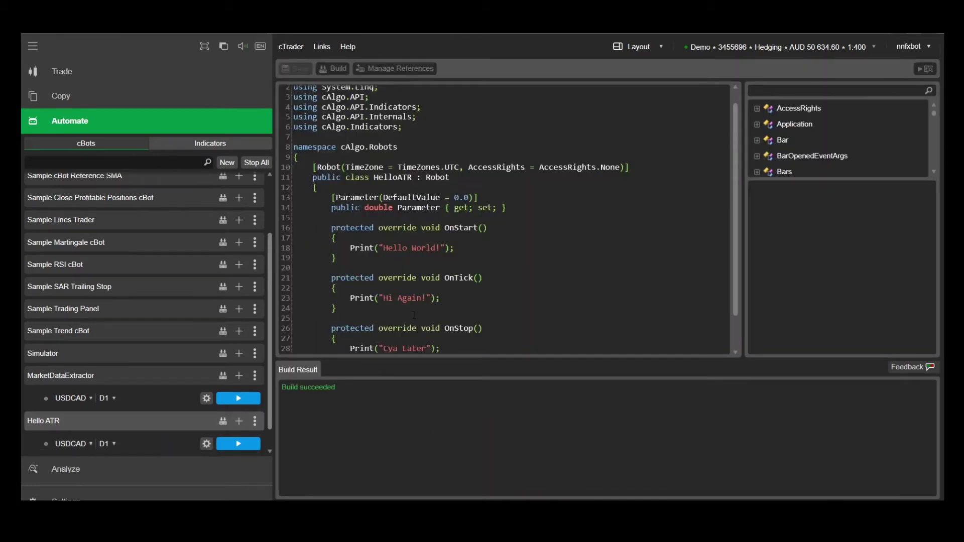
drag(431, 298, 380, 298)
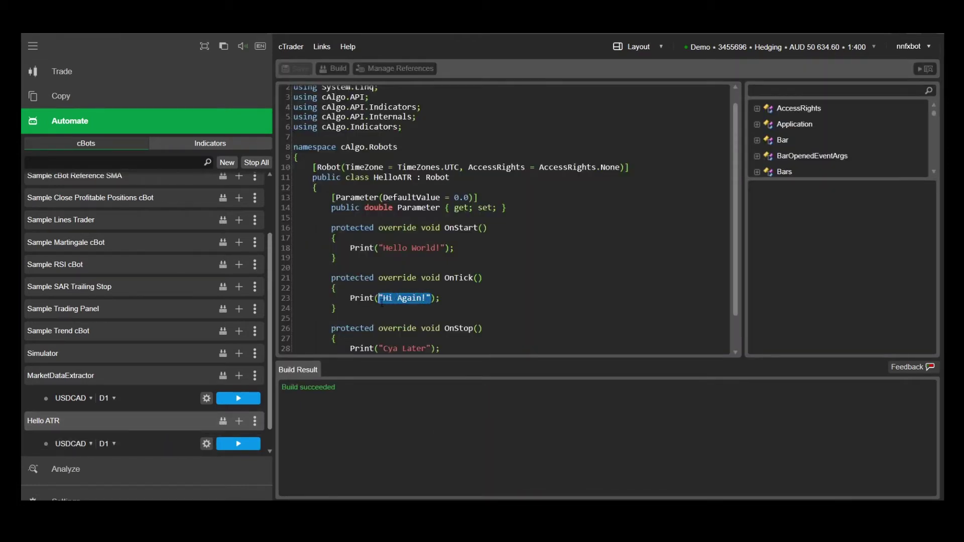
text(Bars)
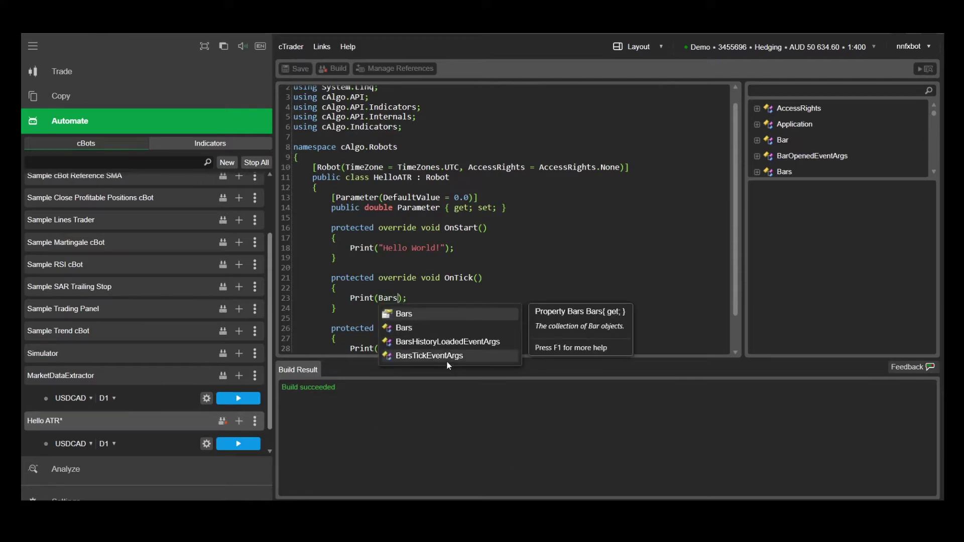
text(.Close)
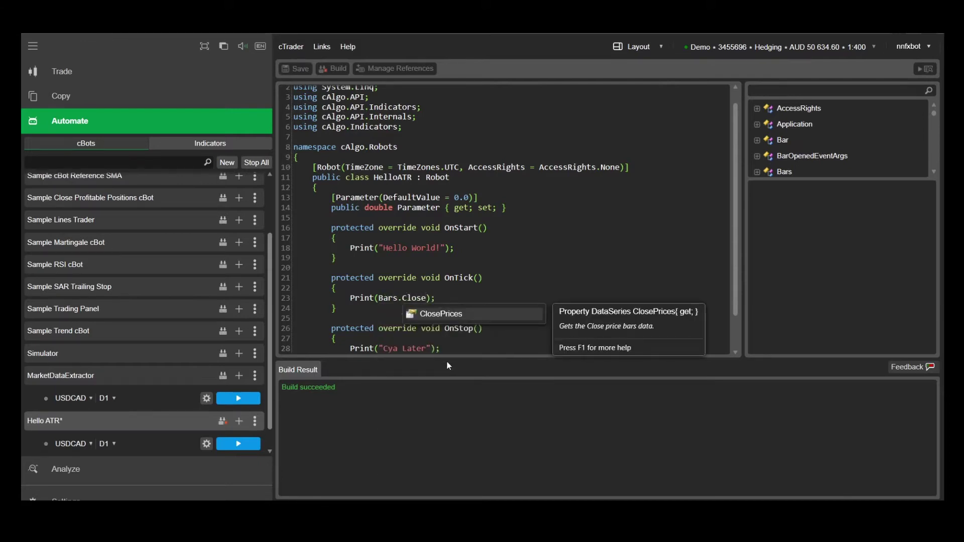
key(Tab)
text(.L)
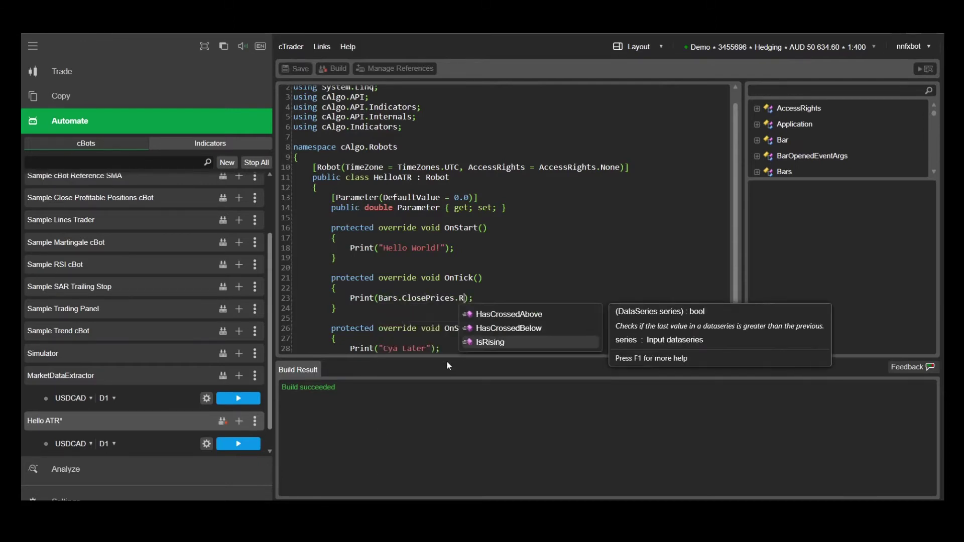
key(Down)
text(ast()
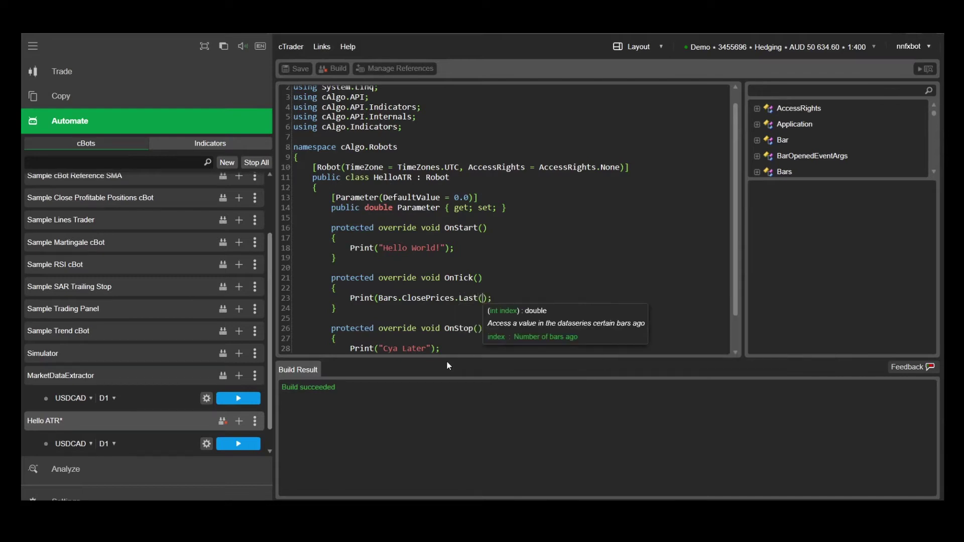
text(1)
text())
key(Right)
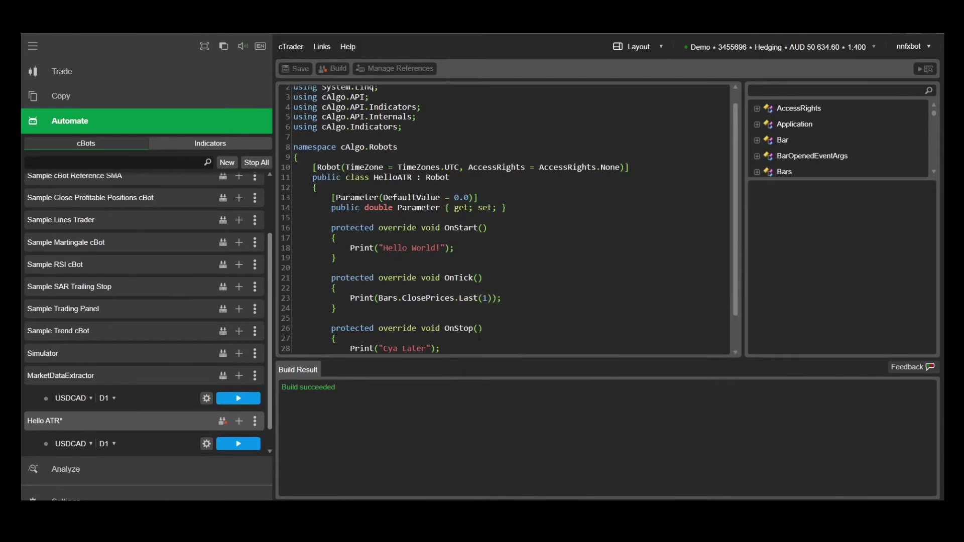
click(301, 68)
- Run the instance live to log the previous close 1.3113, then reopen the code
click(163, 441)
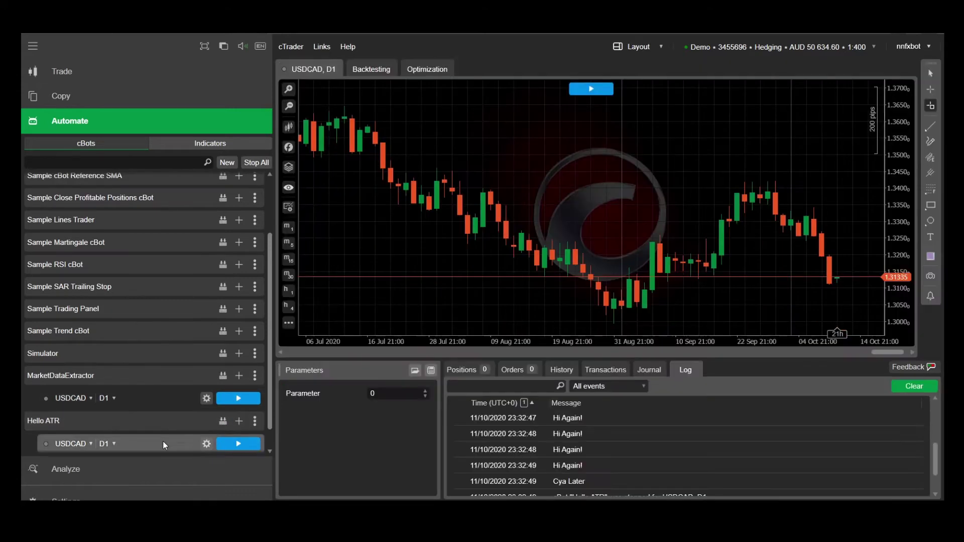
click(234, 446)
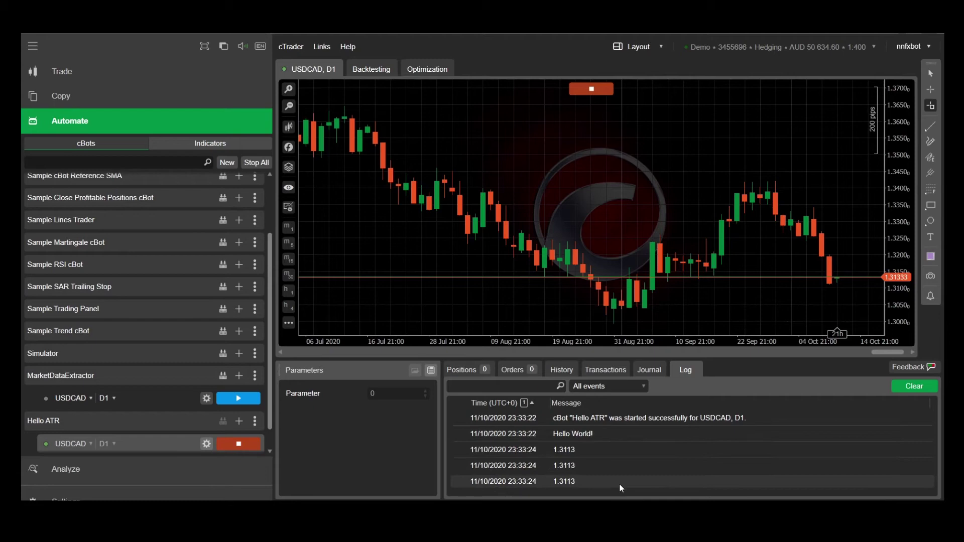
scroll(872, 474, down, 2)
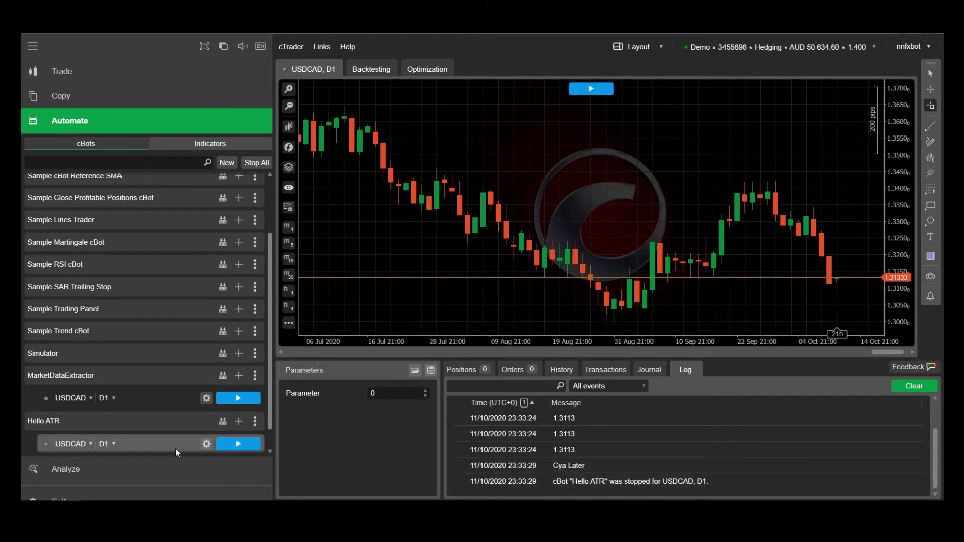
click(160, 423)
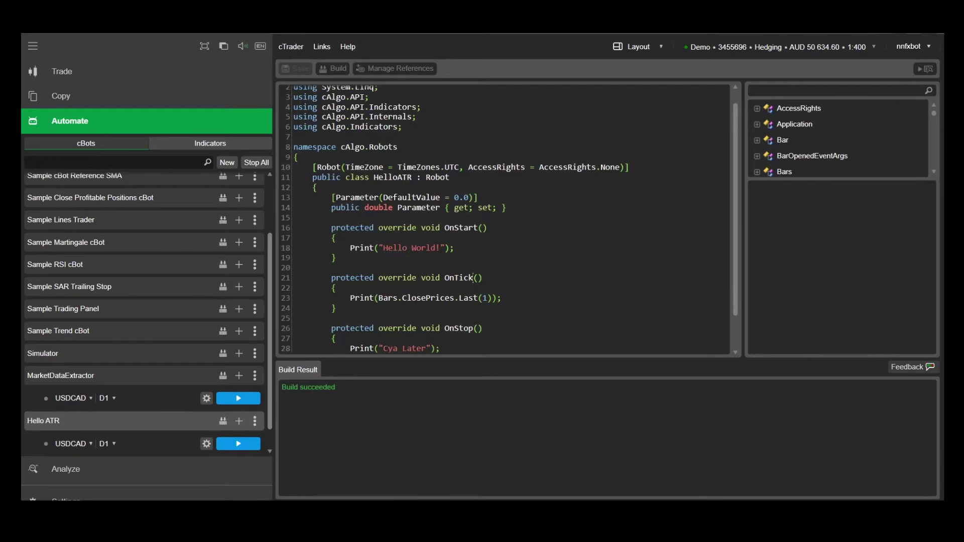
- Rename the OnTick handler to OnBar and rebuild Hello ATR
key(BackSpace)
key(BackSpace)
key(BackSpace)
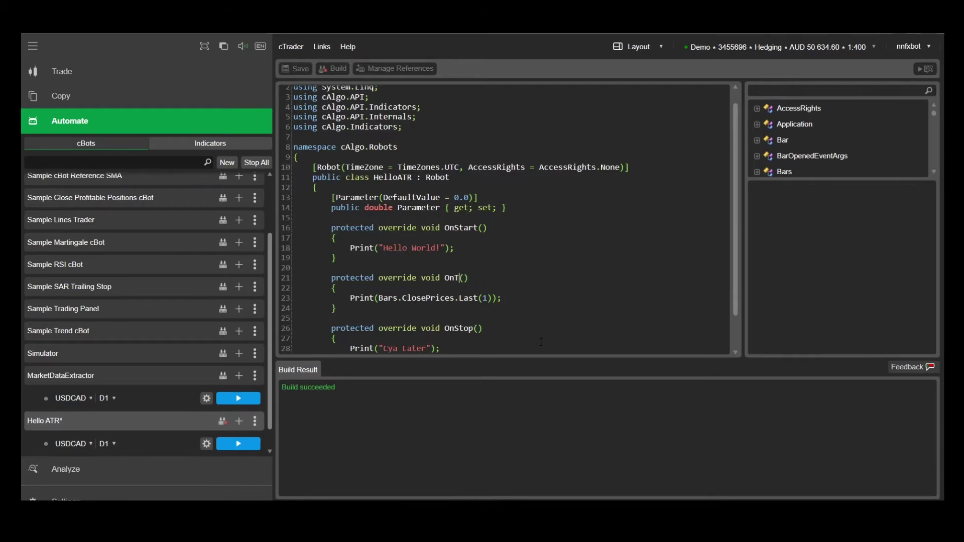
key(BackSpace)
text(Bar)
click(331, 73)
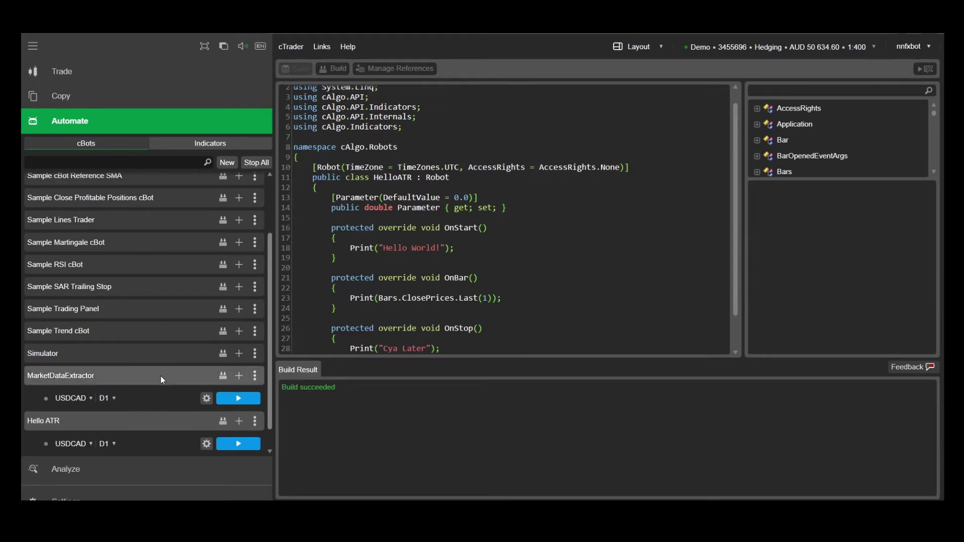
- Backtest the USDCAD D1 instance, logging one close per daily bar, then reopen the code
click(149, 443)
click(371, 69)
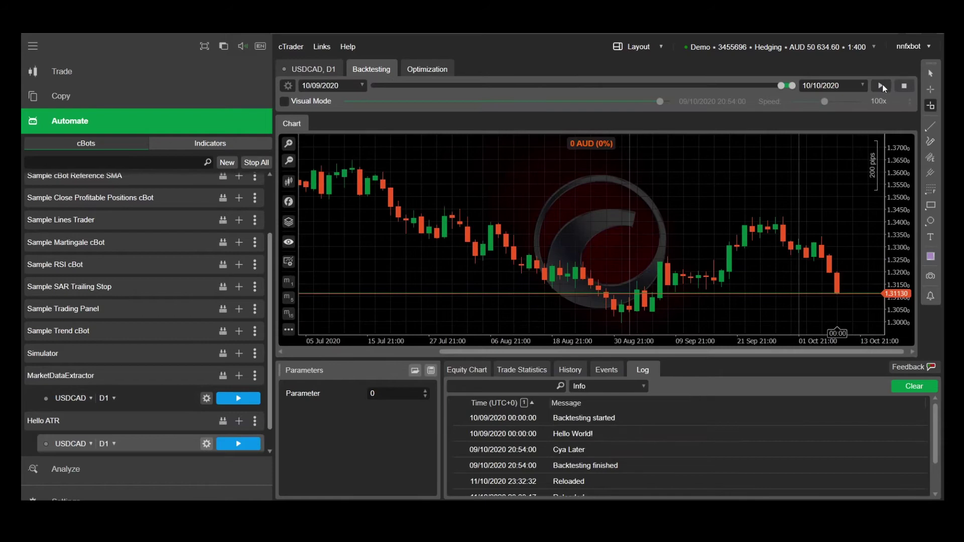
click(884, 88)
drag(936, 412, 934, 486)
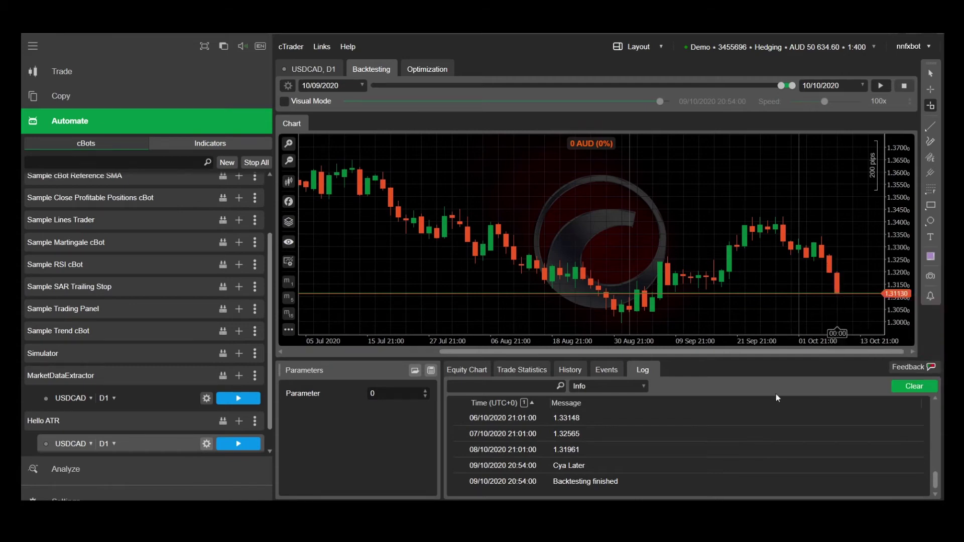
click(161, 425)
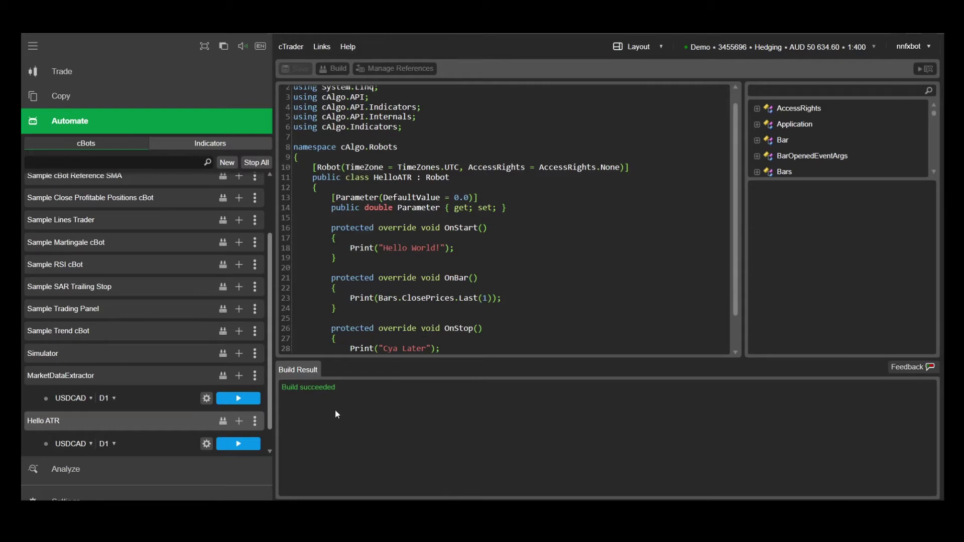
- Change line 23's print to Print("Previous Close {0}", Bars.ClosePrices.Last(1))
text(")
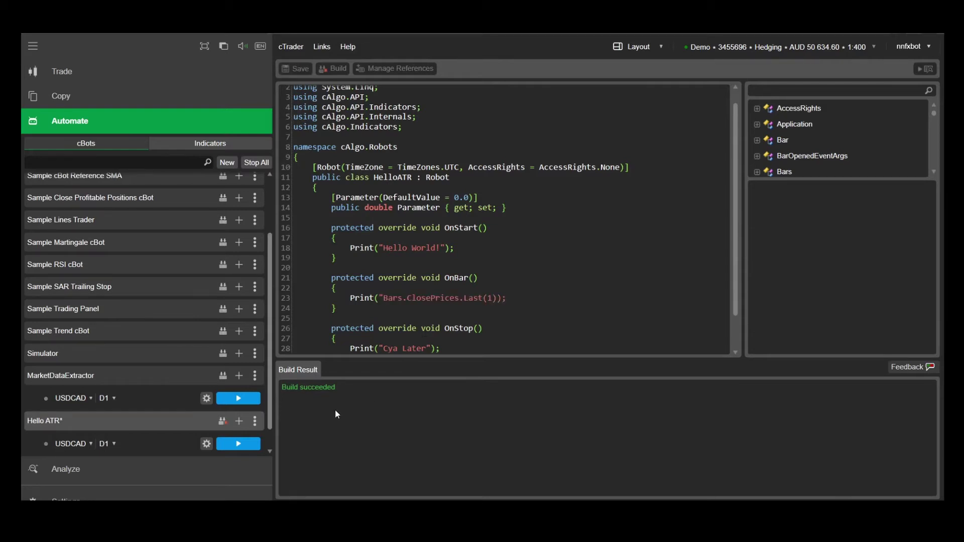
text(Previo)
text(us Close")
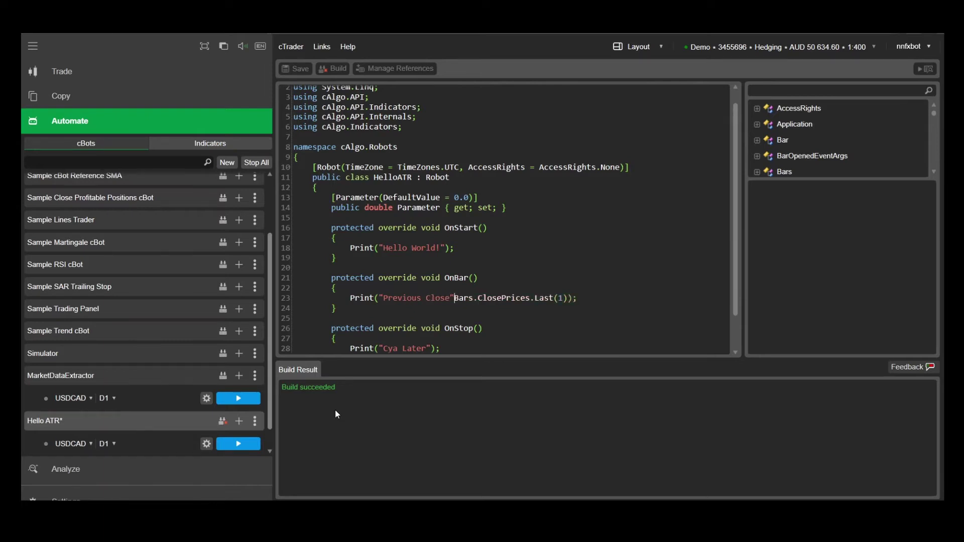
key(BackSpace)
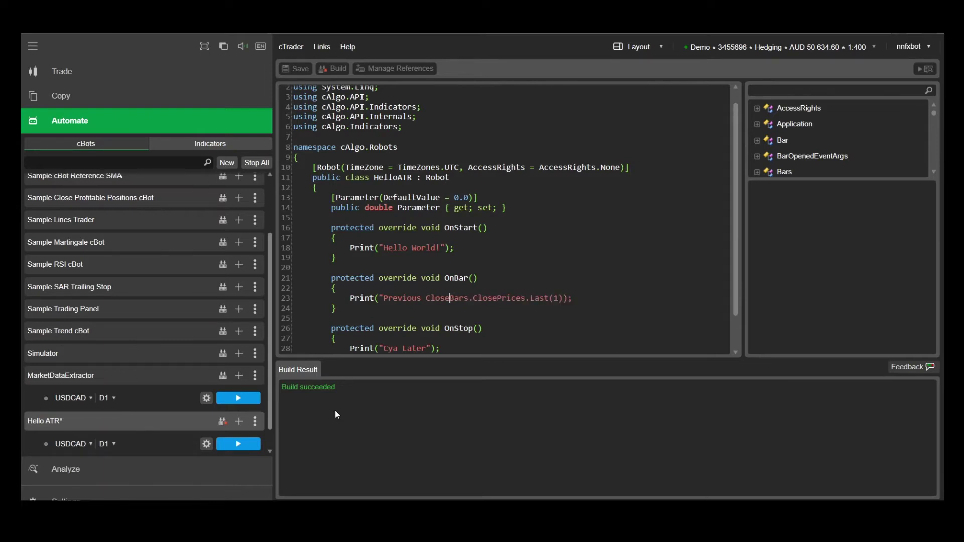
text({0)
text(})
text(",)
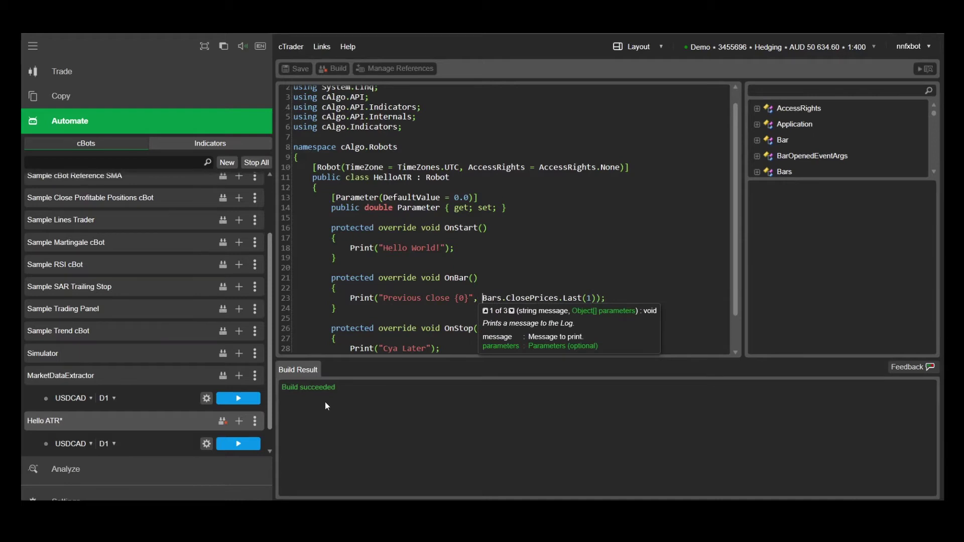
click(451, 297)
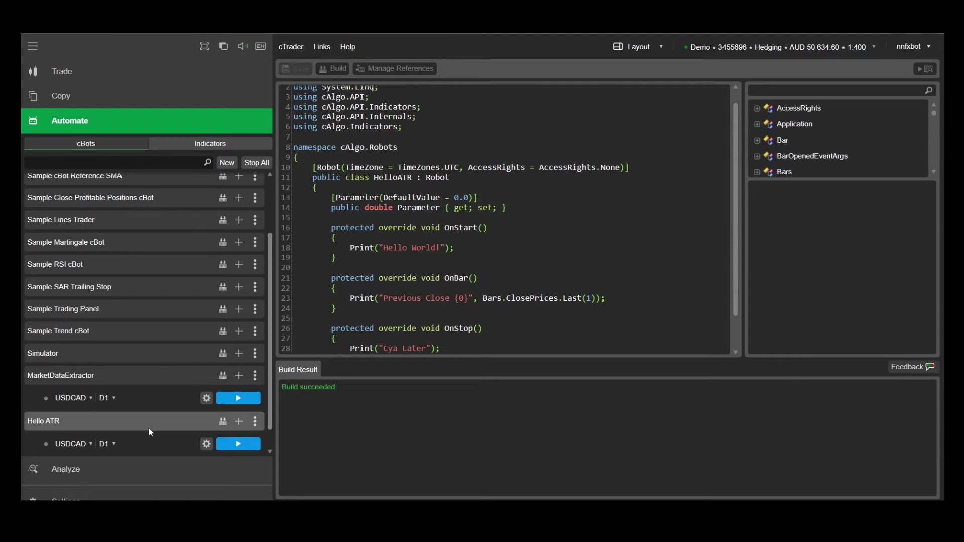
- Backtest Hello ATR on USDCAD, scroll the log for Previous Close prices, then reopen the code
click(166, 436)
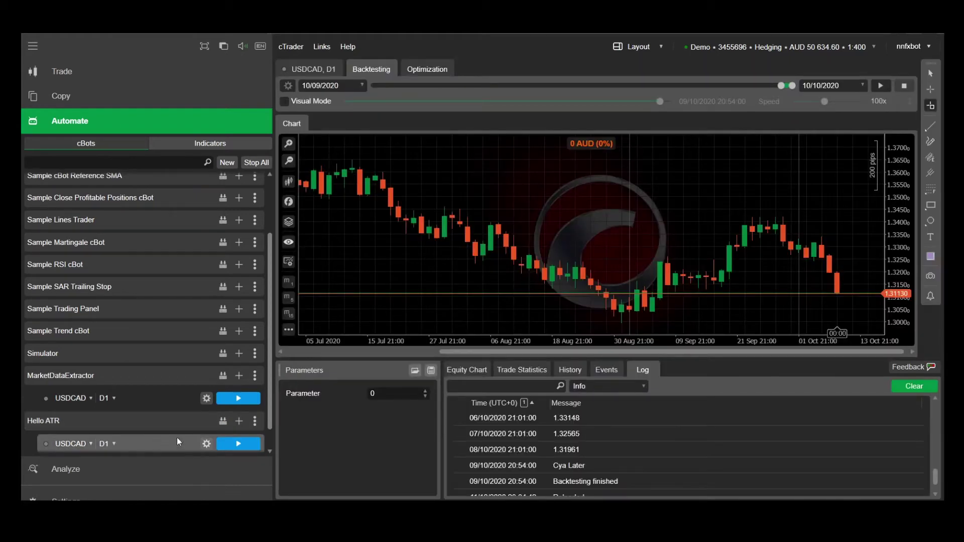
click(235, 444)
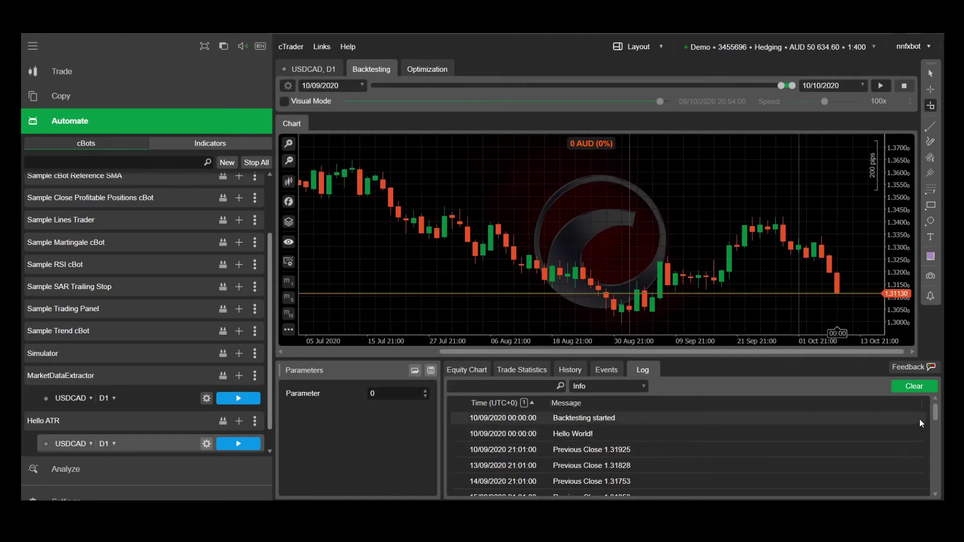
drag(935, 414, 927, 478)
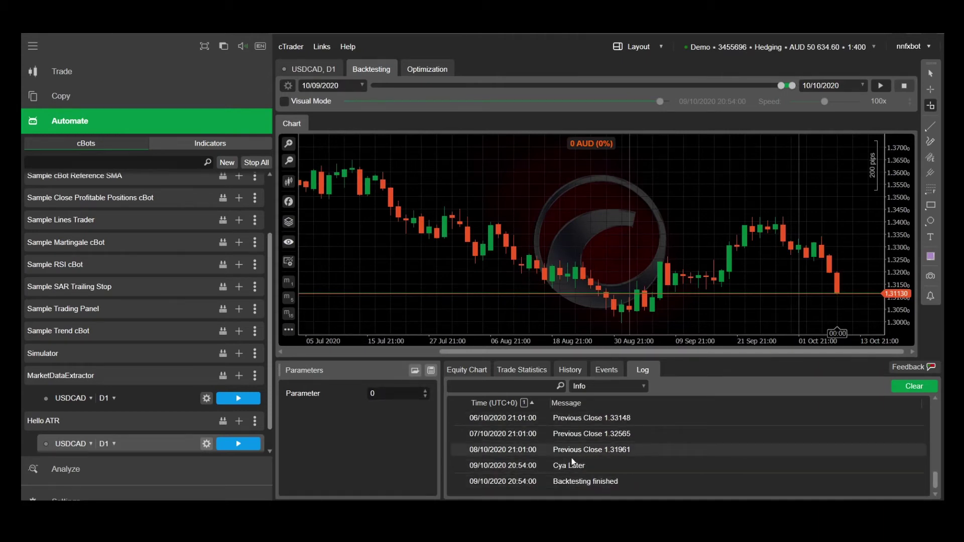
click(146, 421)
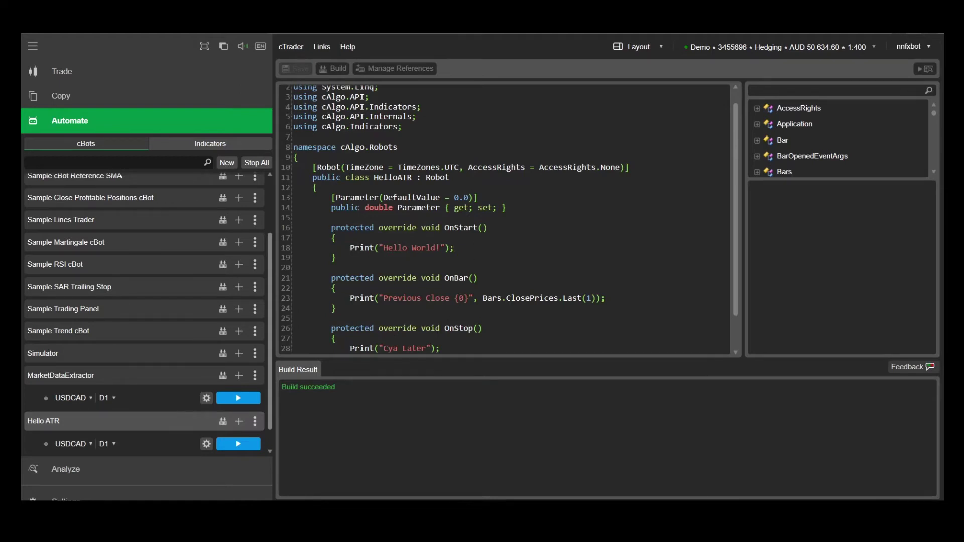
- Declare a private AverageTrueRange atr field above the OnStart method
key(Return)
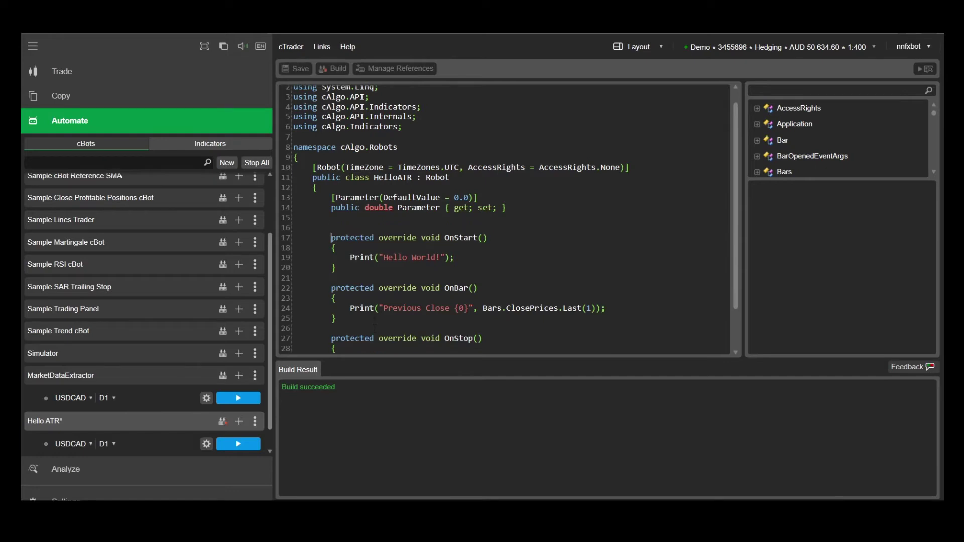
key(Return)
key(Up)
key(Up)
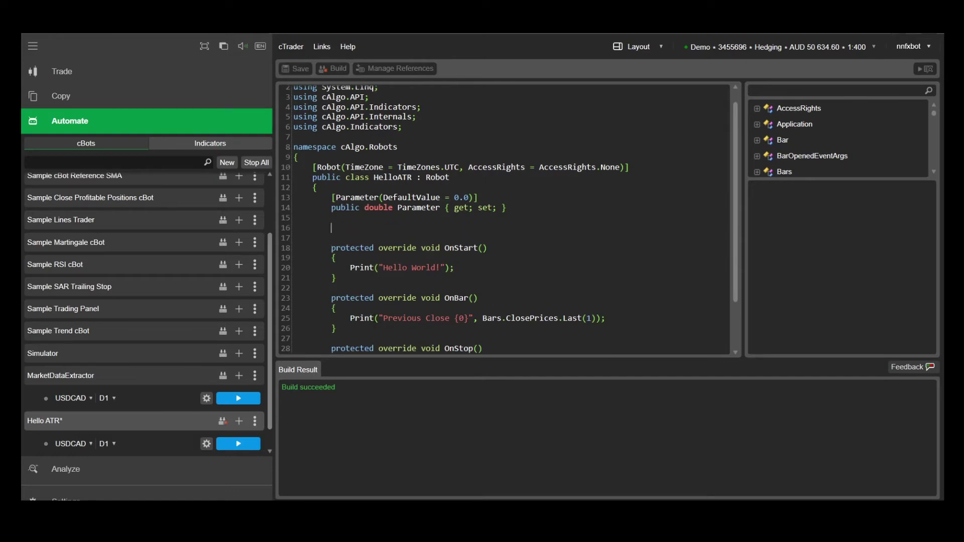
text(private)
text( Aver)
key(Return)
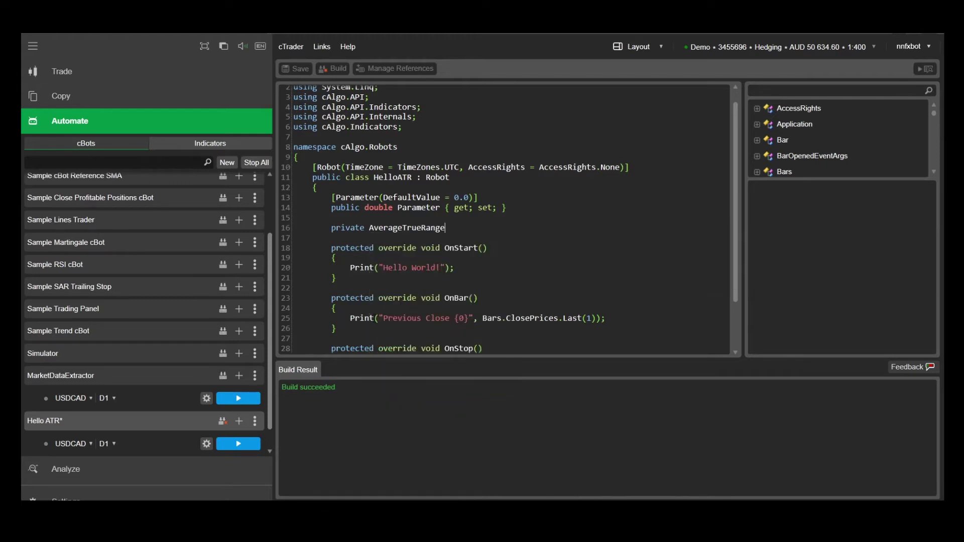
text( at)
text(r;)
- In OnStart, initialise atr with Indicators.AverageTrueRange(14, MovingAverageType.Exponential)
key(Return)
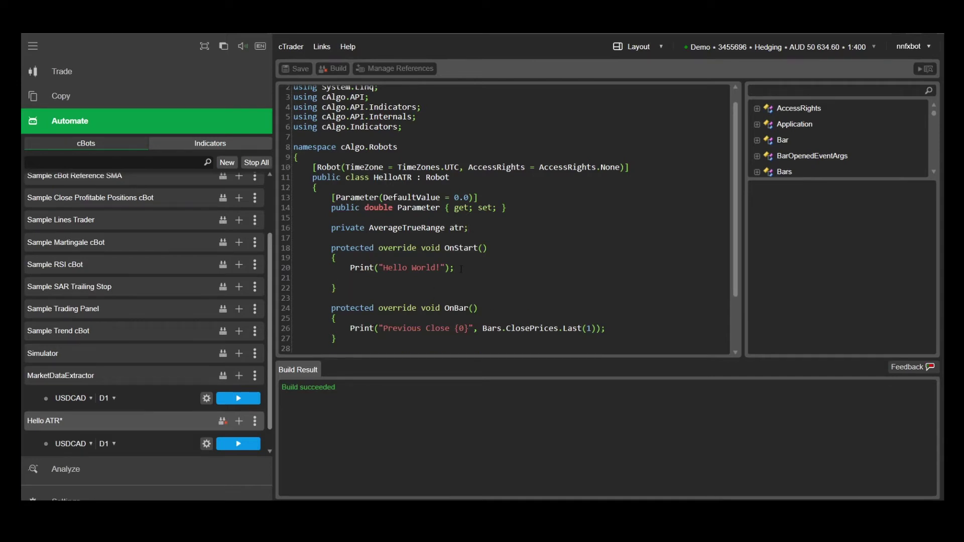
text(atr)
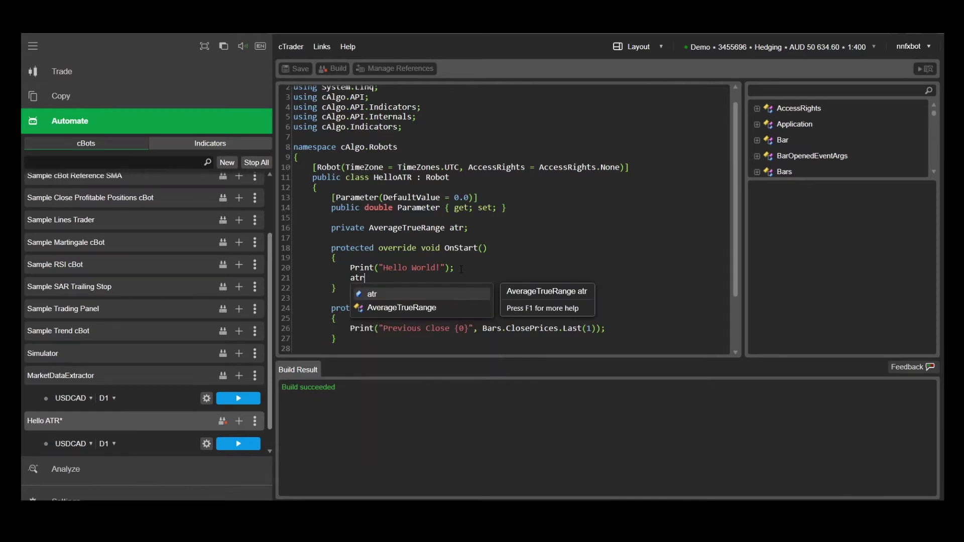
text( = )
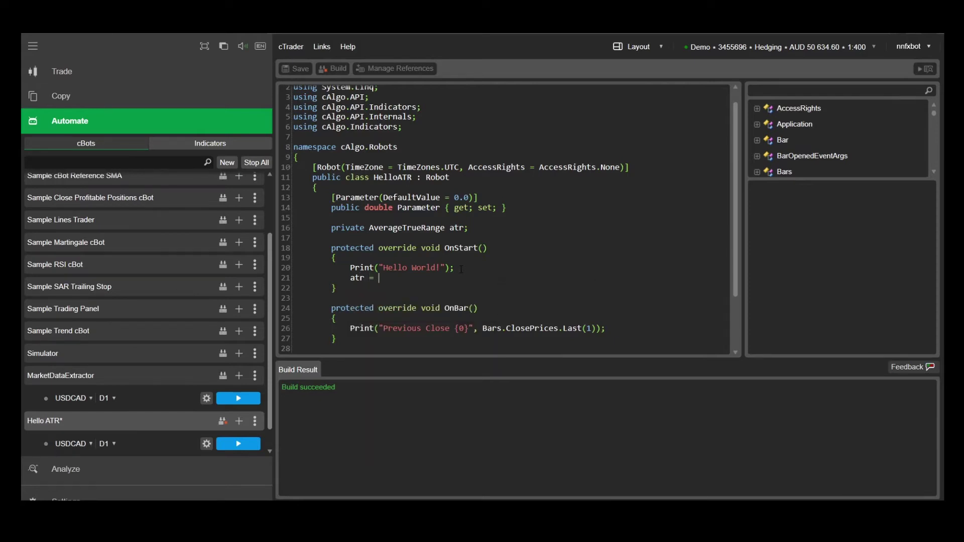
text(Indic)
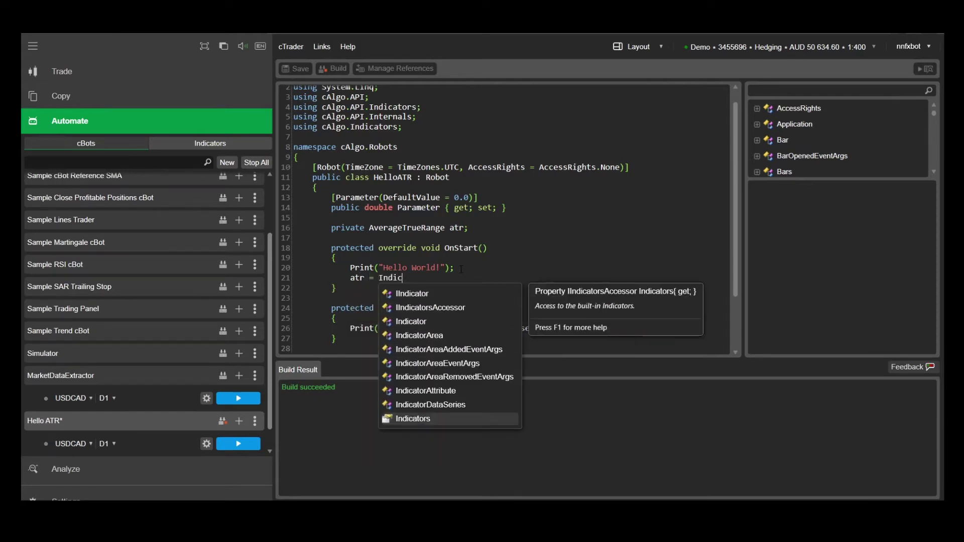
text(ators.)
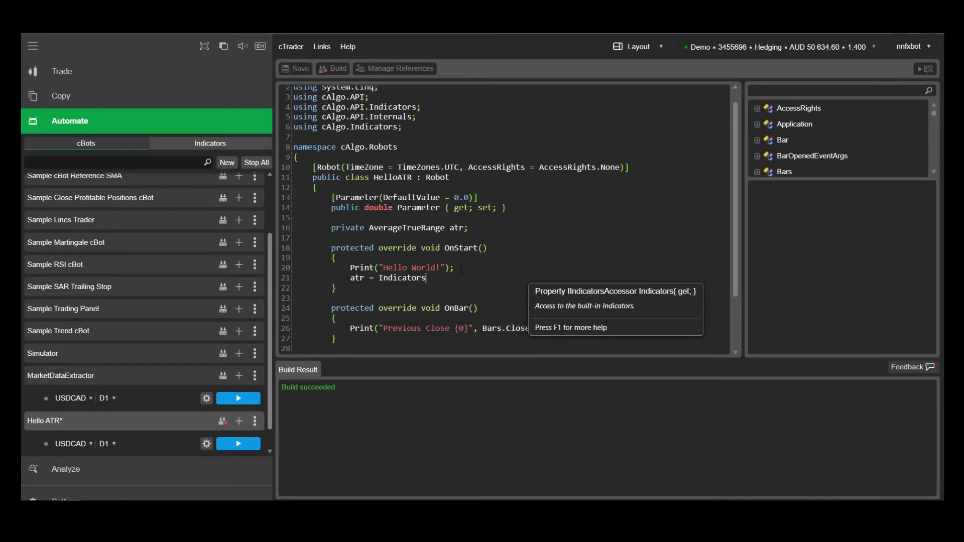
text(Avera)
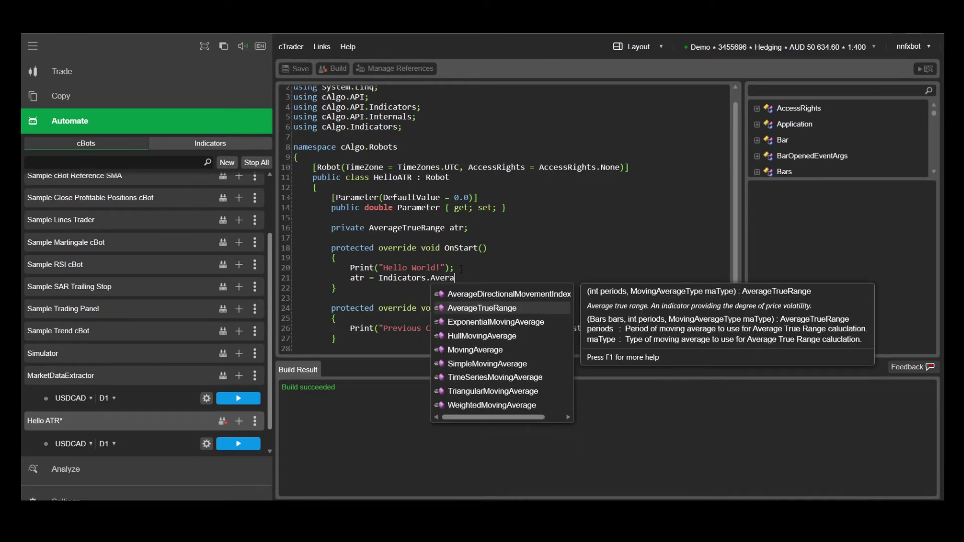
key(Tab)
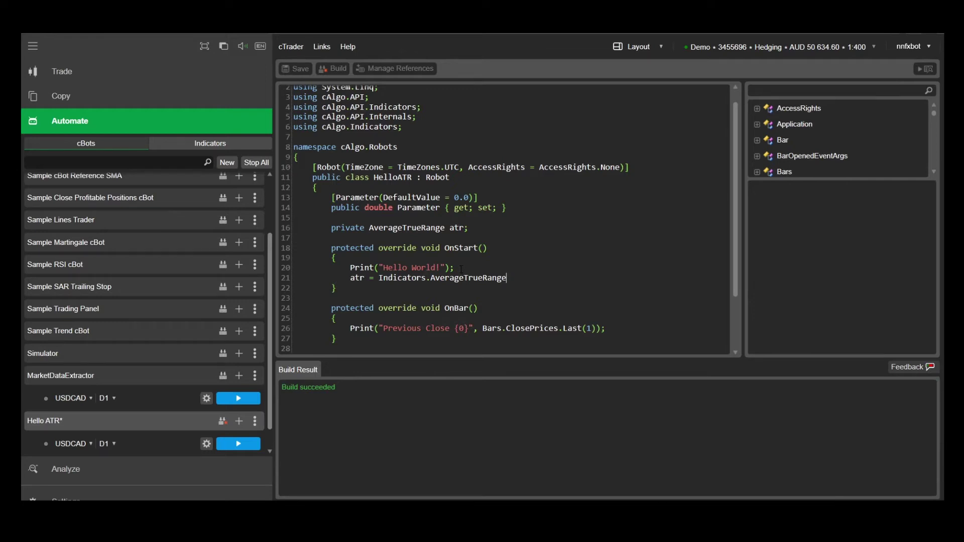
text(()
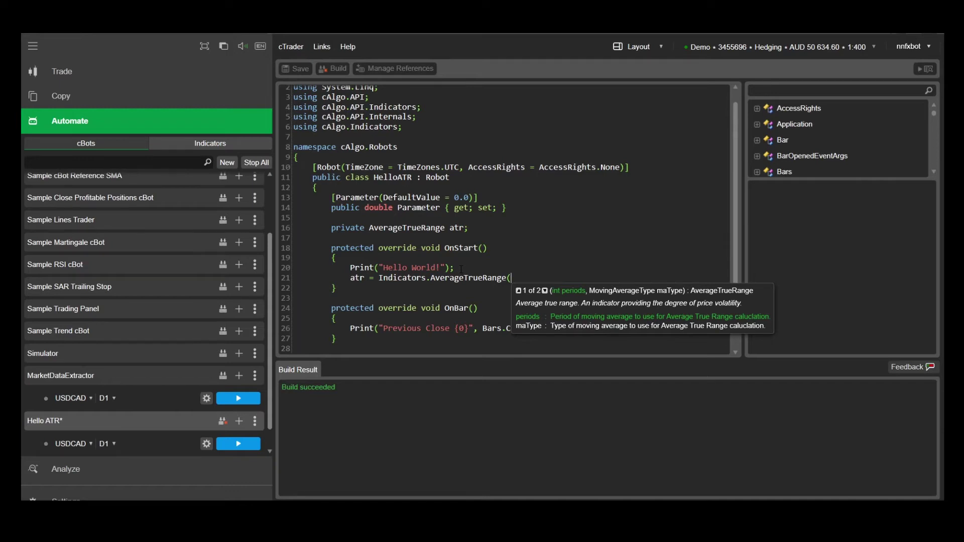
text(14)
text(,)
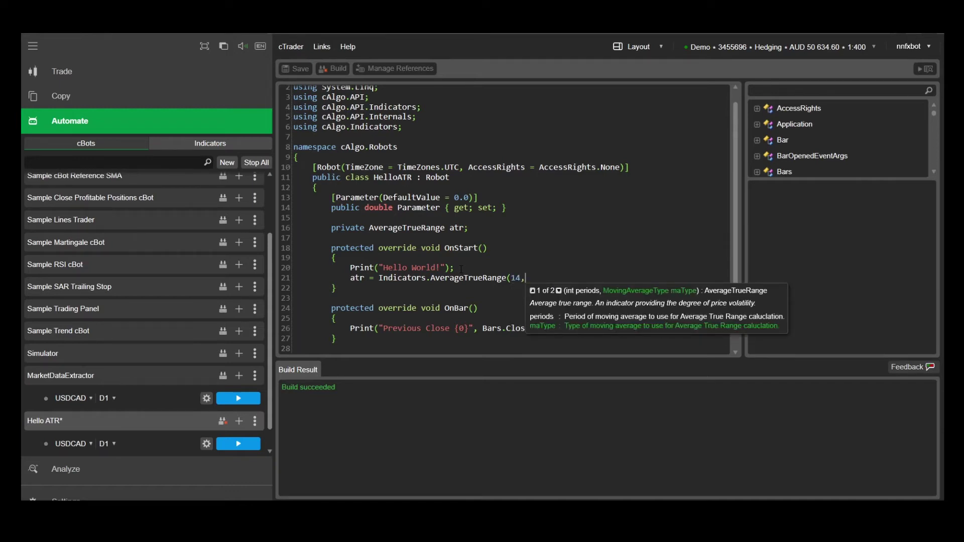
text( Mo)
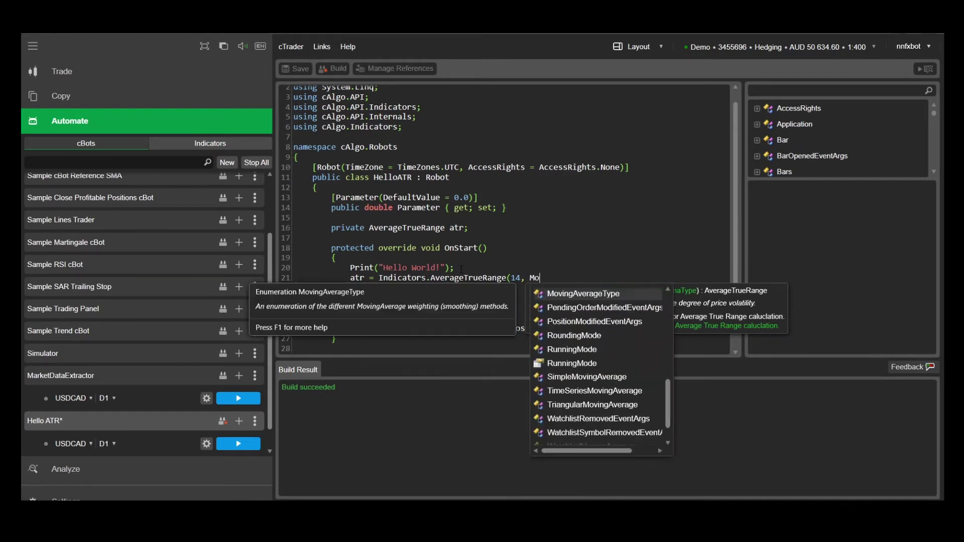
text(v)
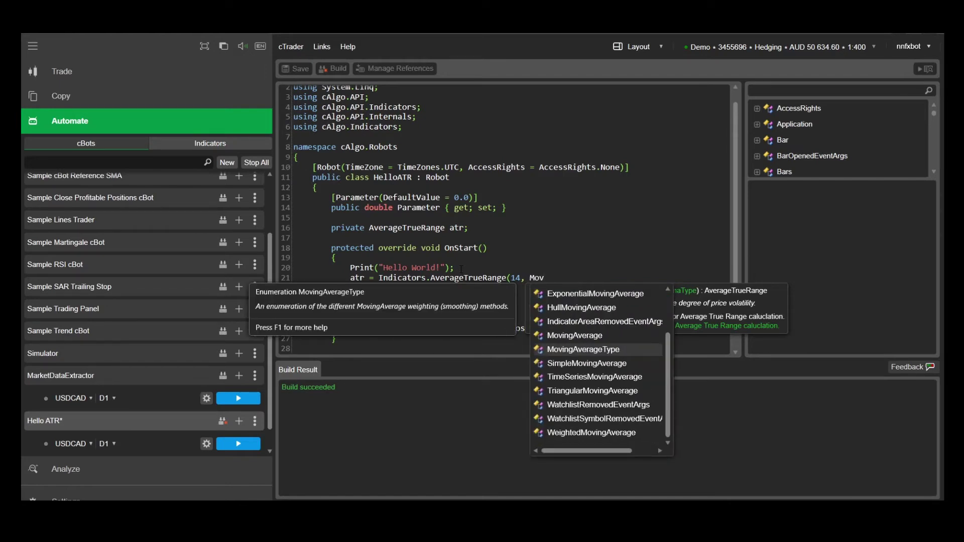
key(Return)
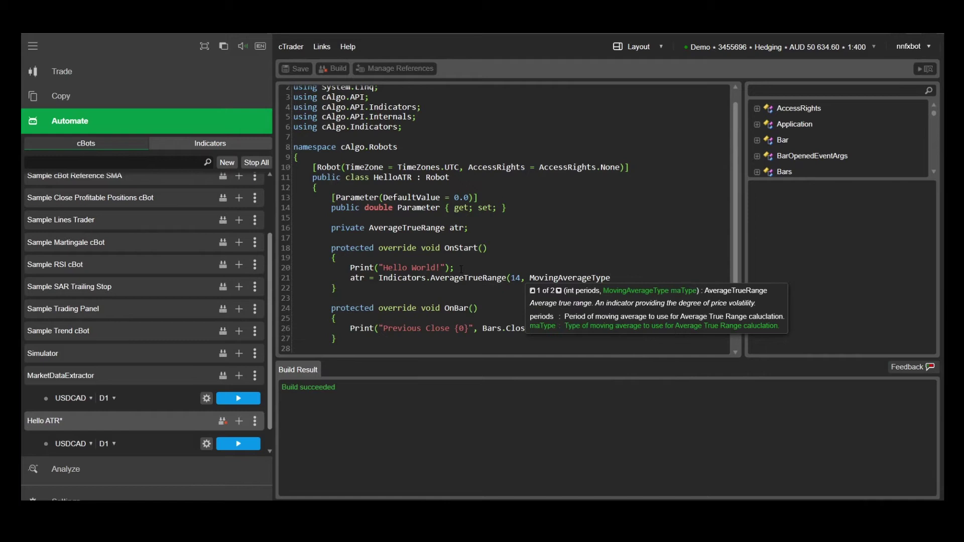
text(.)
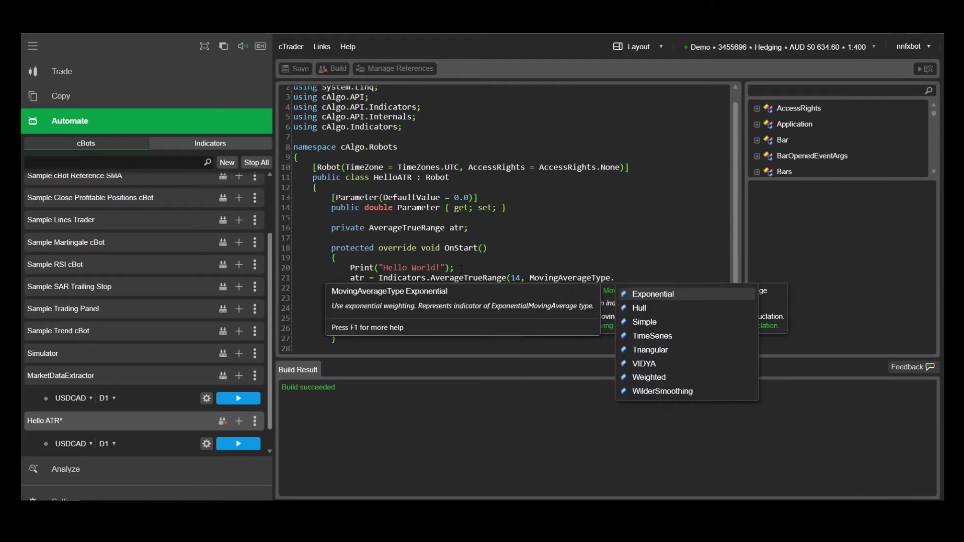
key(Return)
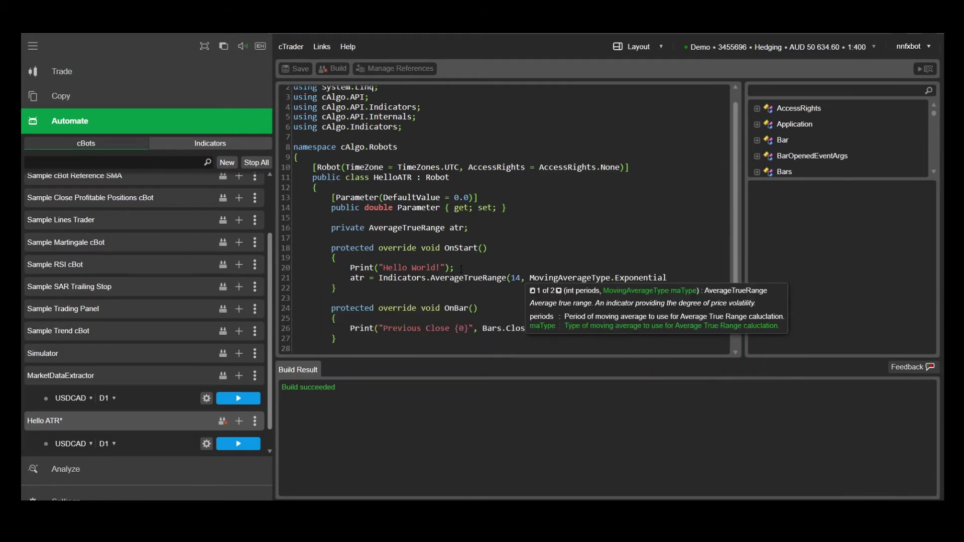
text())
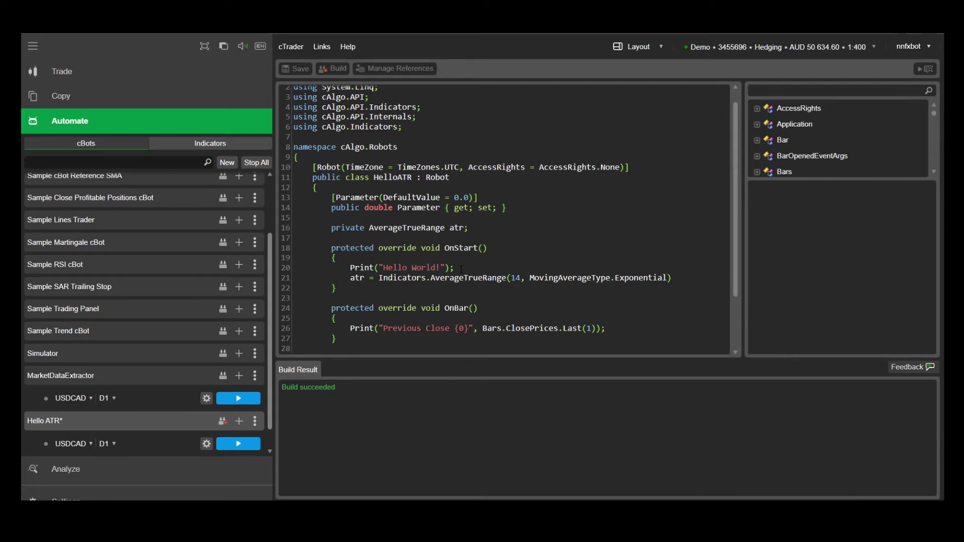
text(;)
- Add Print("Previous ATR {0}", atr.Result.Last(1)) below the close print and save
drag(735, 274, 732, 324)
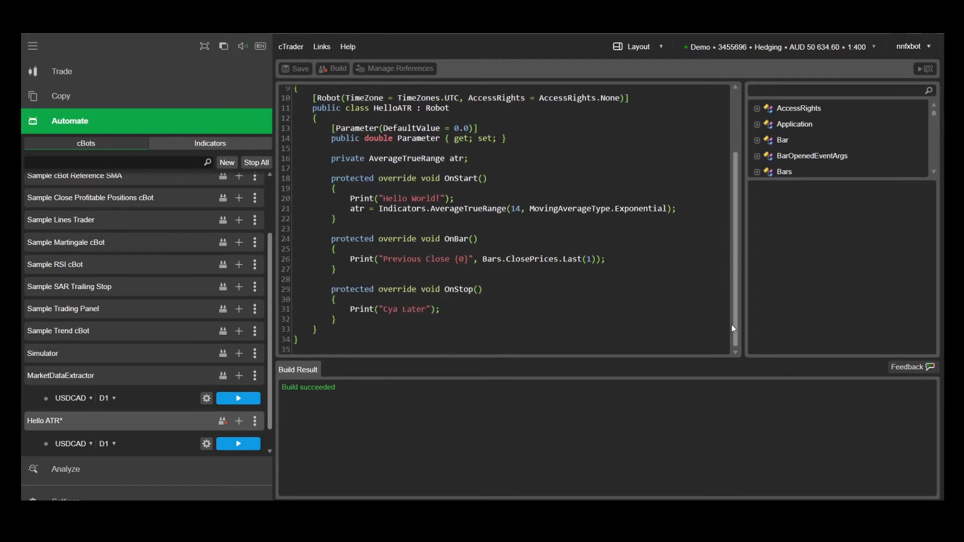
click(617, 259)
key(Return)
text(Print(")
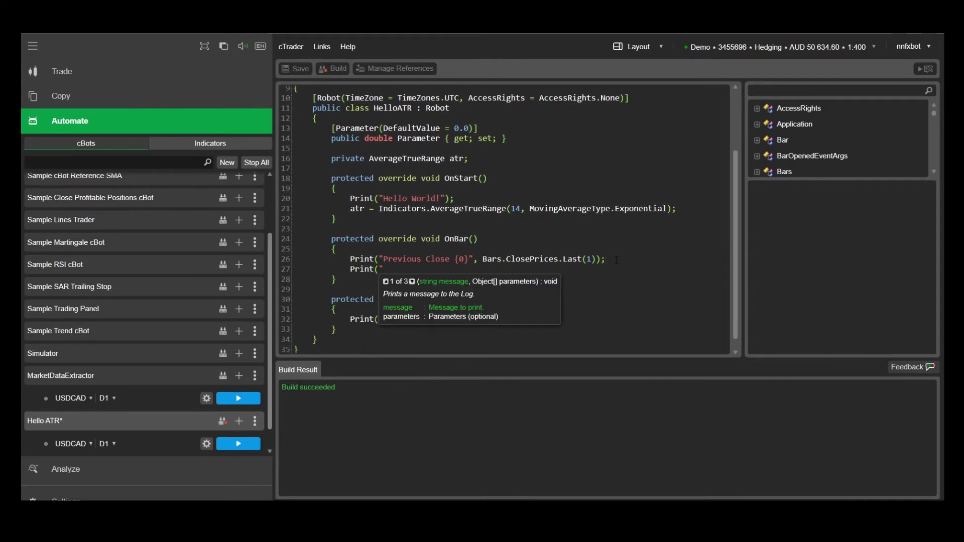
text(Previous ATR {0})
text(", atr)
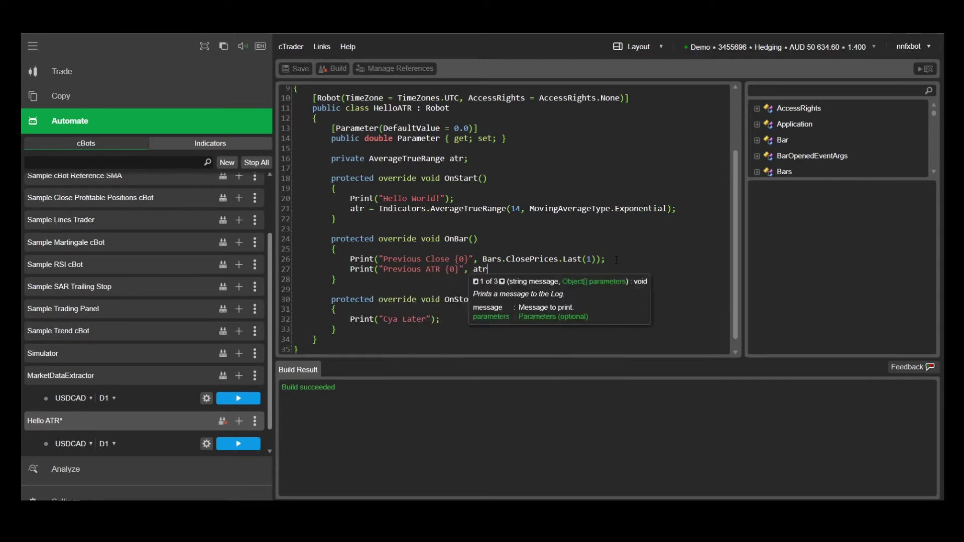
text(.Result.Last(1)
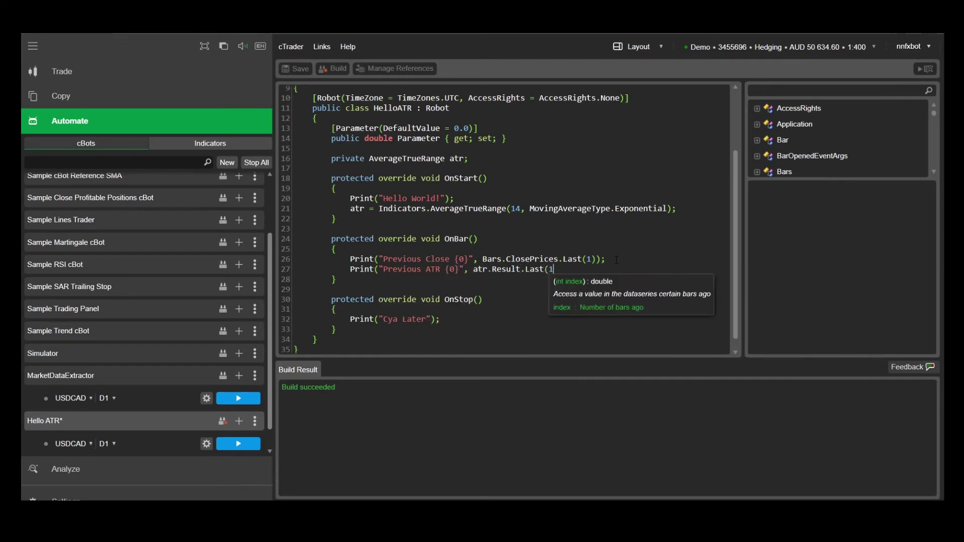
text());)
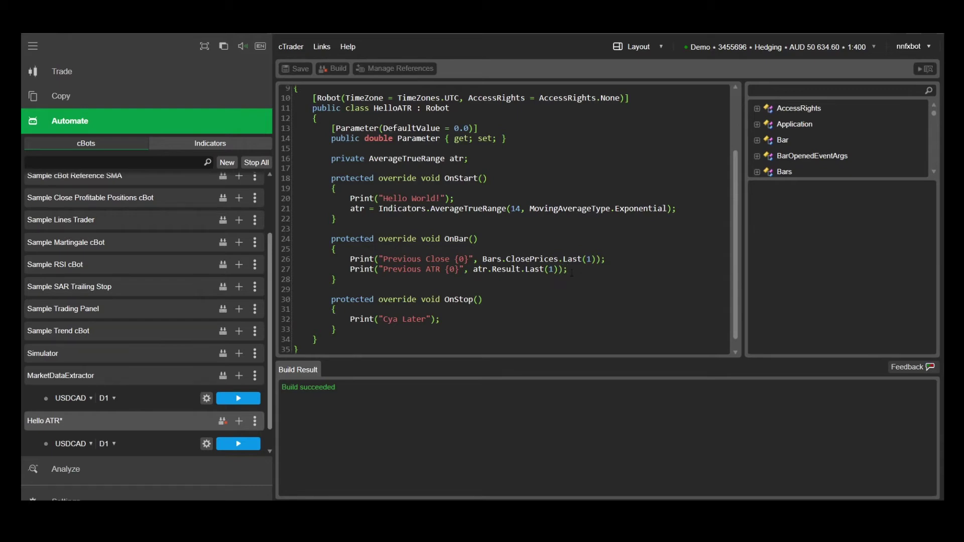
click(336, 71)
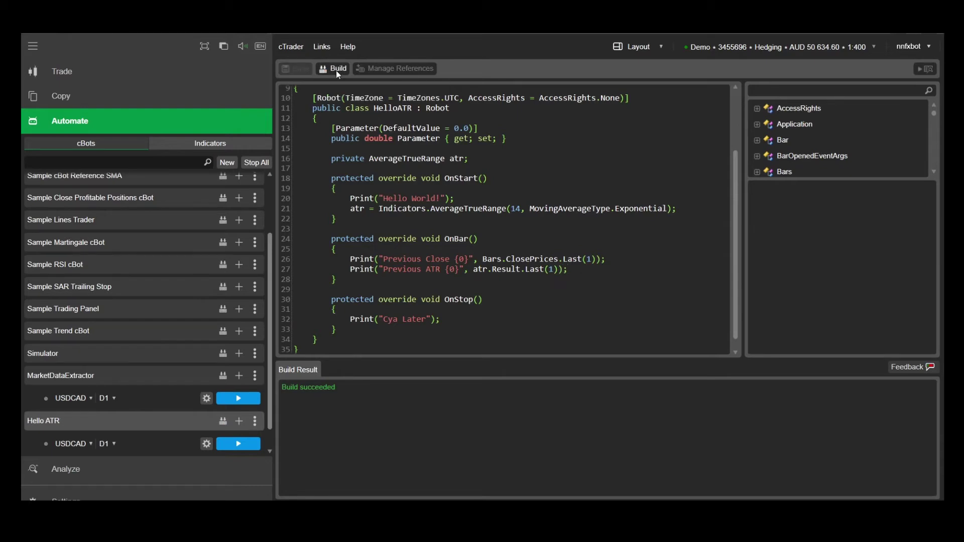
click(143, 445)
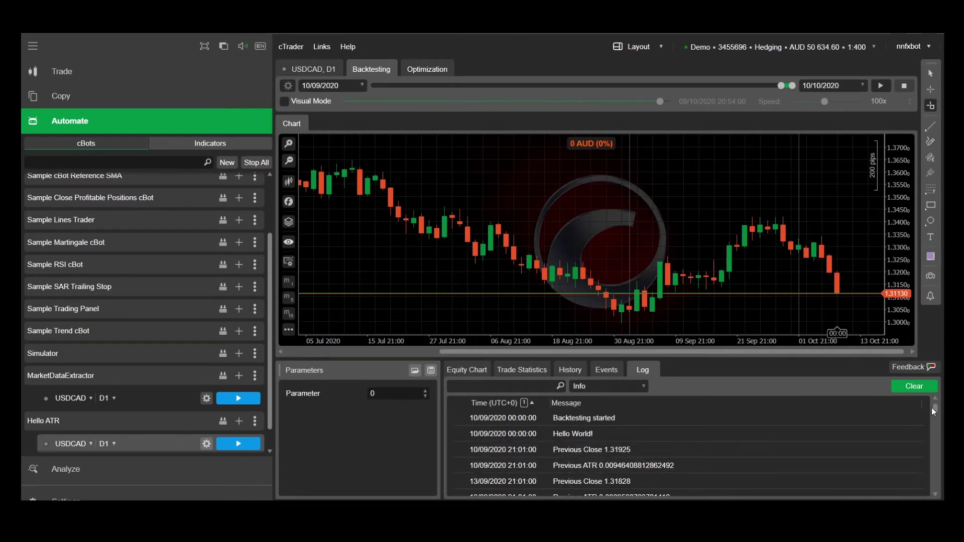
- Add an Average True Range indicator to the live USDCAD daily chart
scroll(596, 462, down, 15)
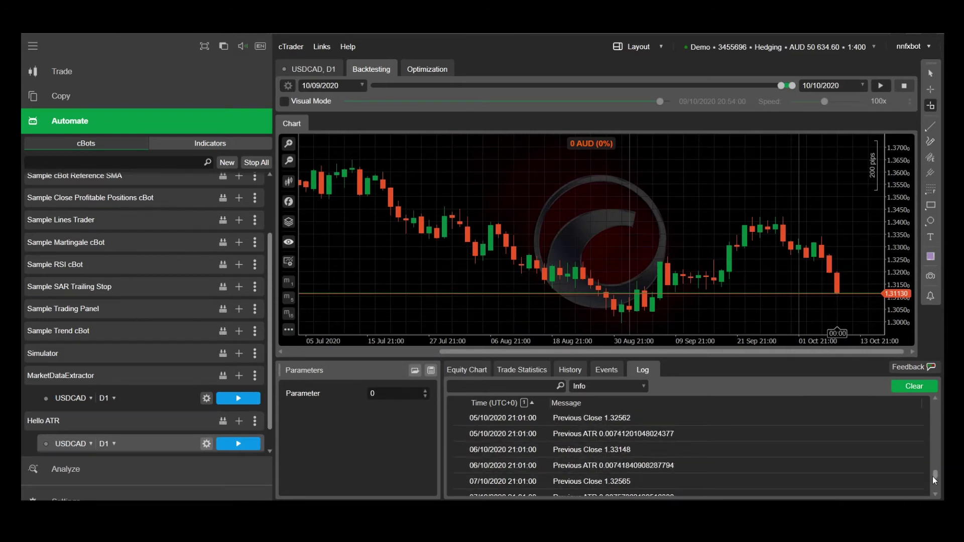
right_click(767, 261)
click(726, 402)
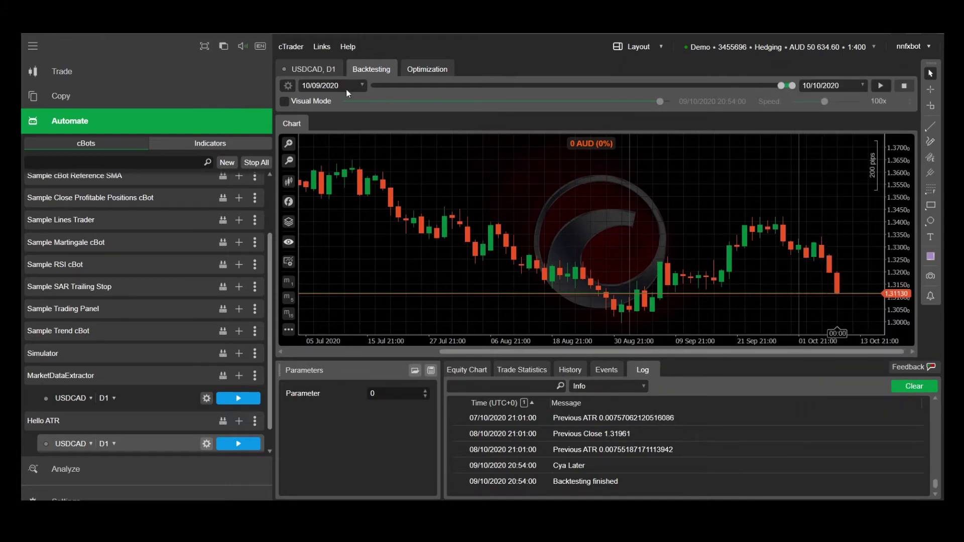
click(316, 70)
right_click(672, 169)
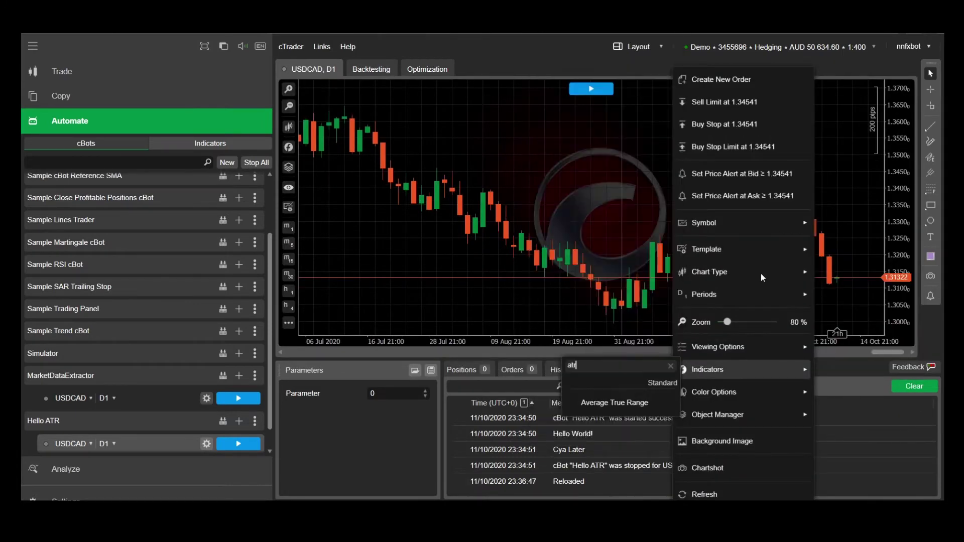
click(562, 166)
click(607, 450)
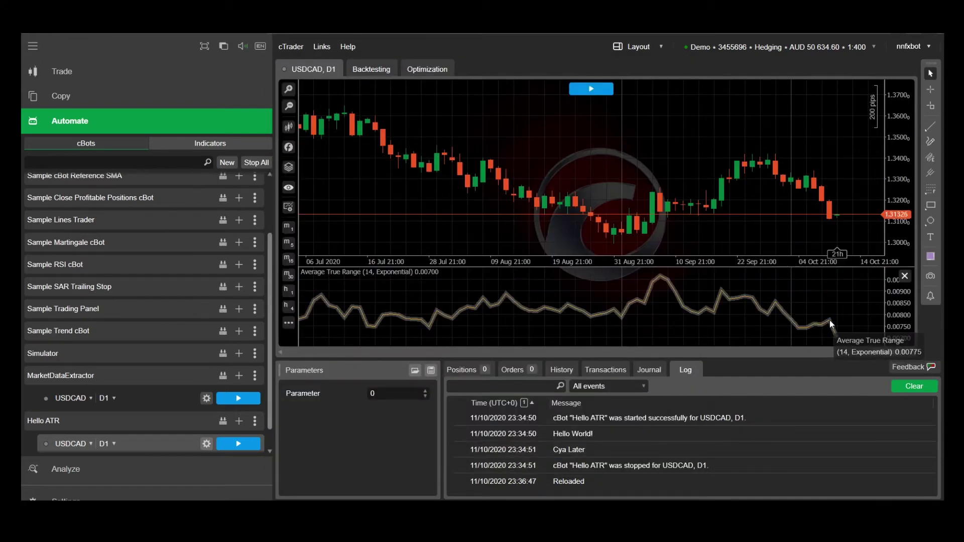
- Add Average True Range to the backtest chart to compare with the logged ATR, then reopen the code
click(375, 69)
right_click(670, 194)
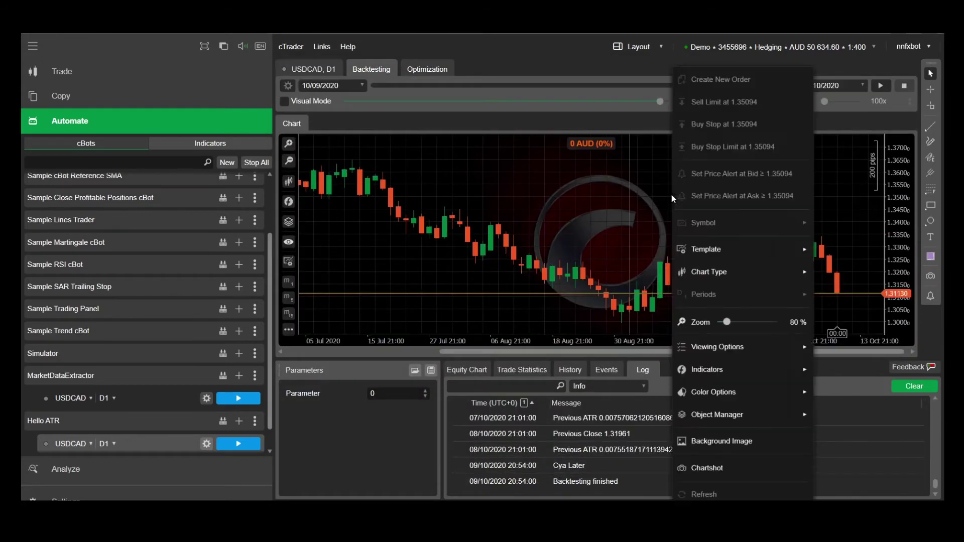
click(573, 162)
click(605, 456)
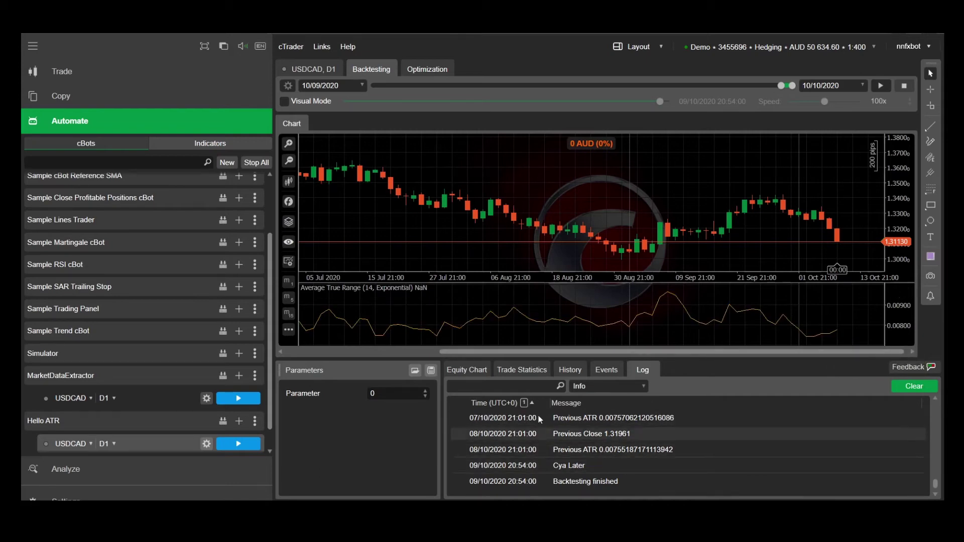
click(136, 426)
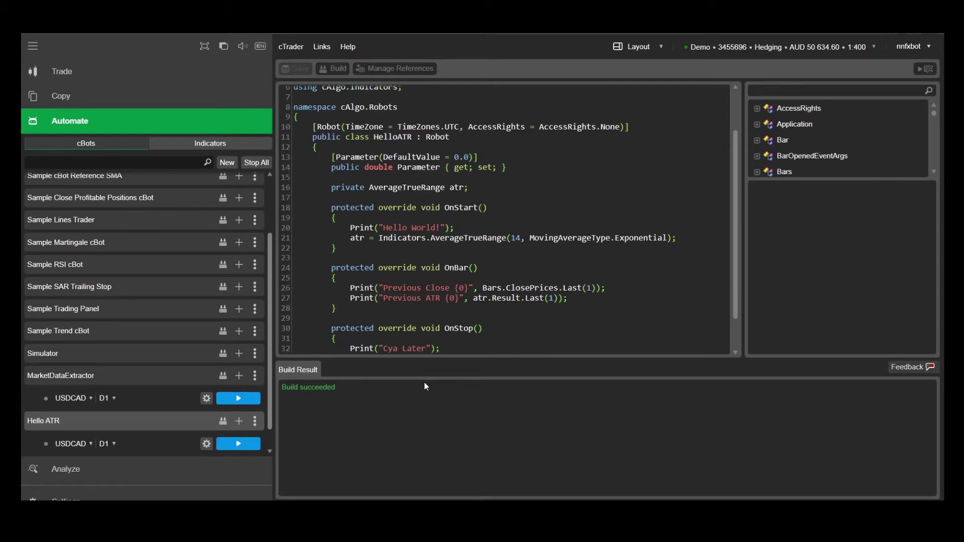
- Extend line 26 to "Previous Close {0}, Previous ATR {1}" with atr.Result.Last(1) as second argument
text(,)
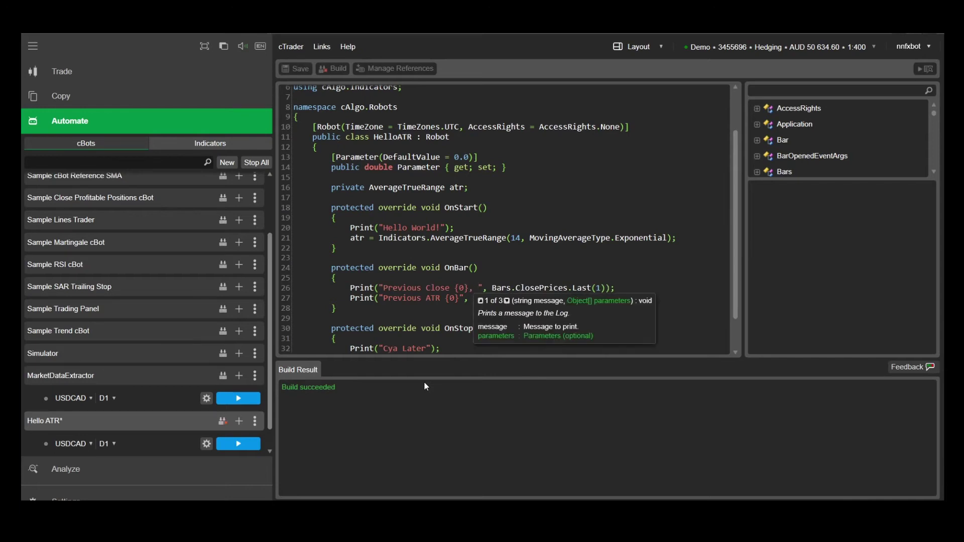
text( Previous )
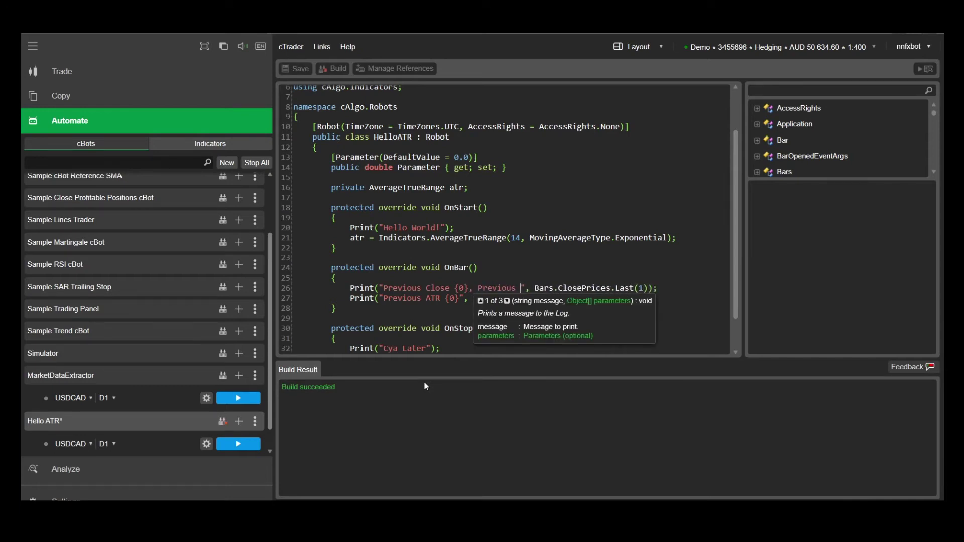
text(ARE)
key(BackSpace)
key(BackSpace)
text(TR)
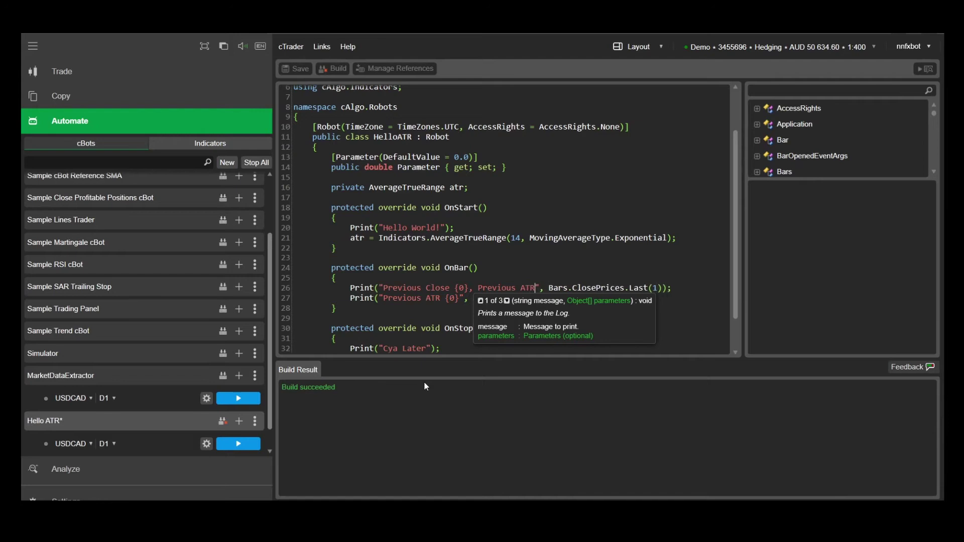
text( {1})
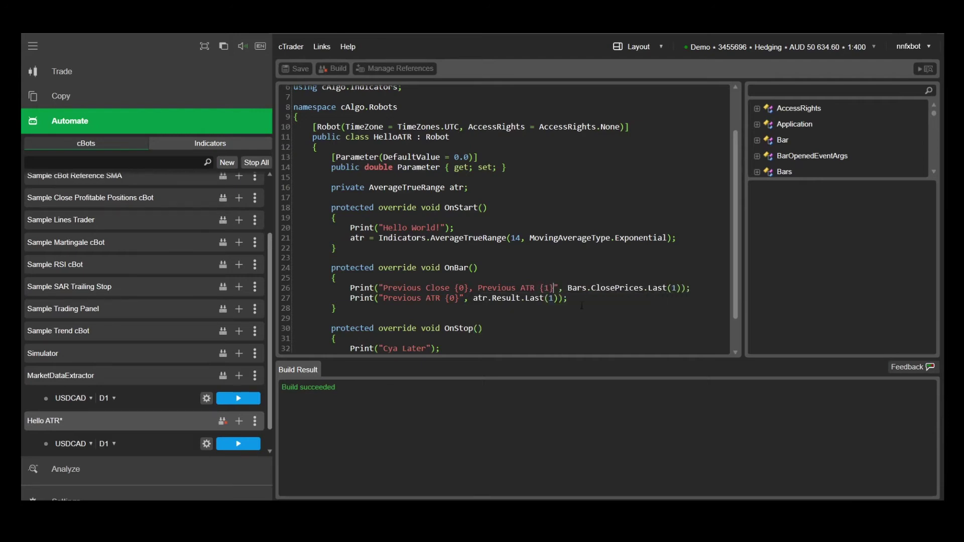
drag(473, 298, 559, 299)
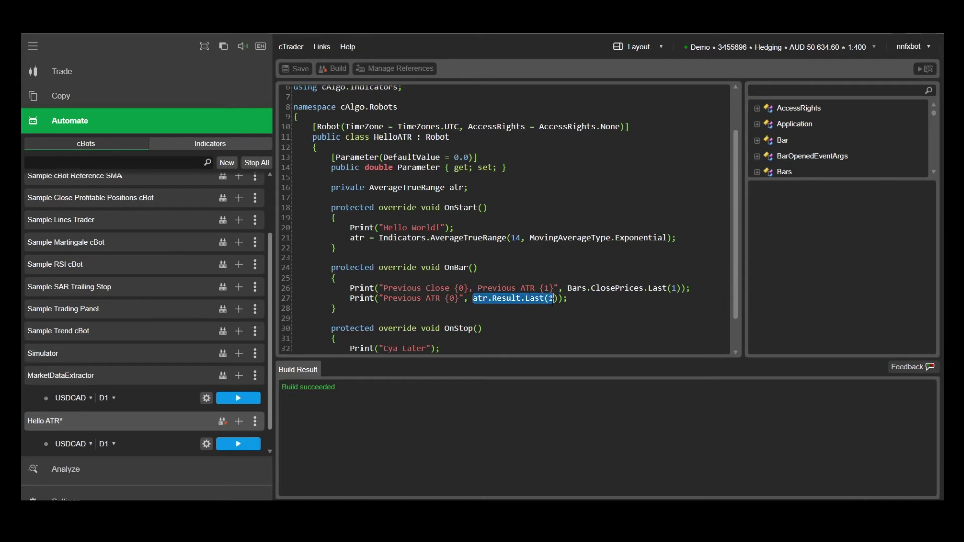
click(682, 288)
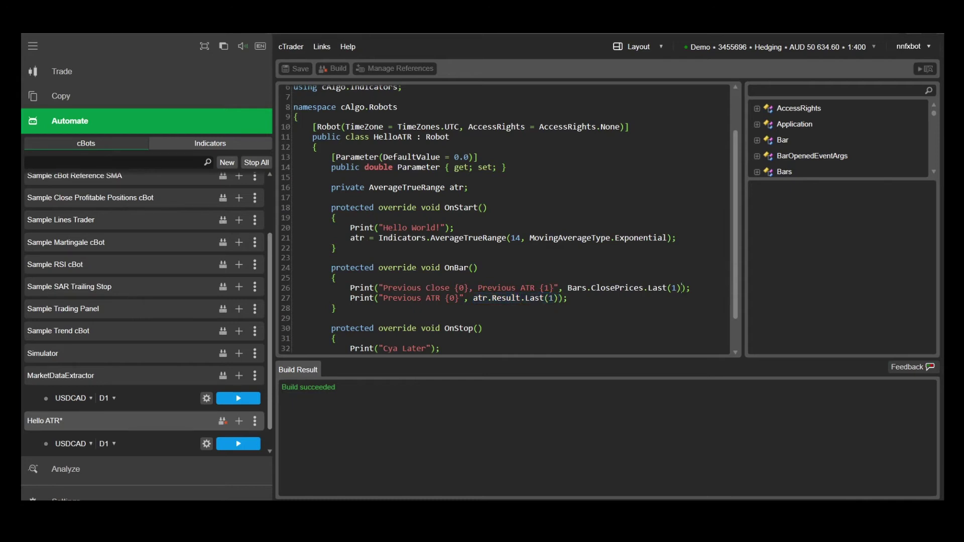
text(,atr.Result.Last(1)
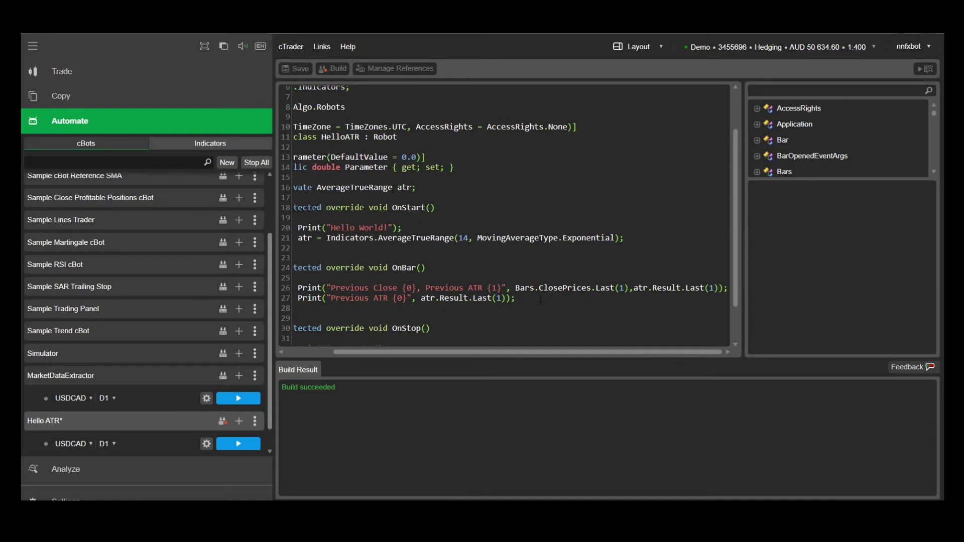
- Delete the separate Previous ATR print line and save the cBot with Ctrl+S
drag(516, 298, 311, 298)
key(BackSpace)
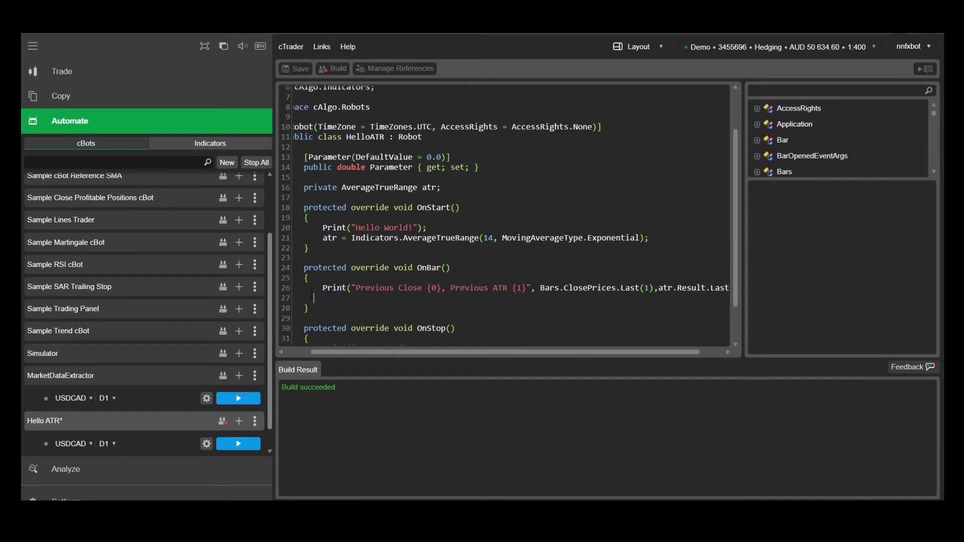
key(ctrl+s)
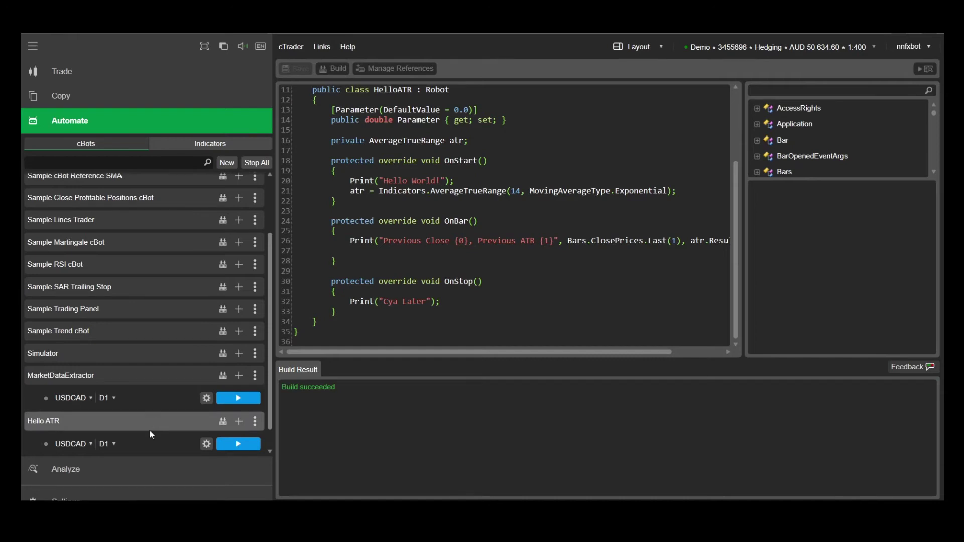
click(149, 443)
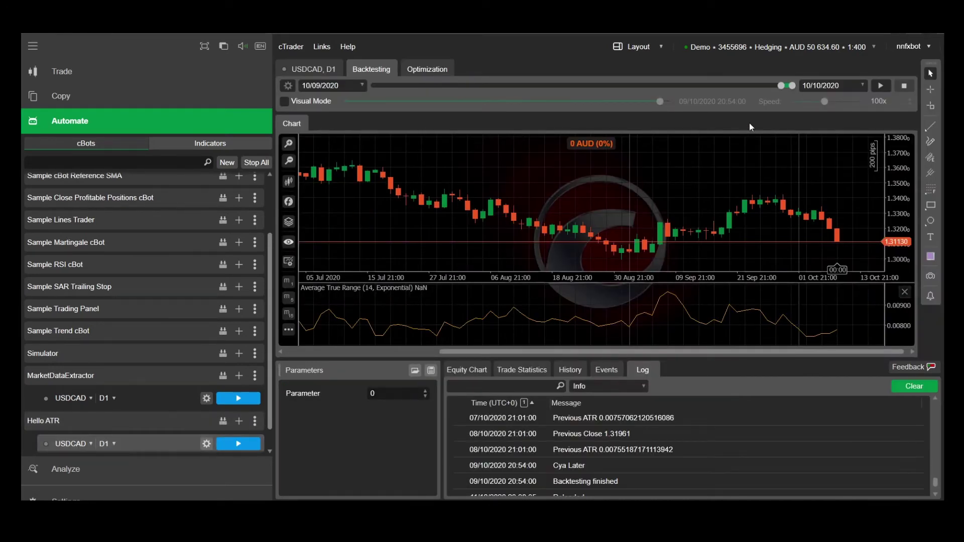
- Rerun the Hello ATR backtest to see combined close and ATR log lines, then reopen the code
click(881, 84)
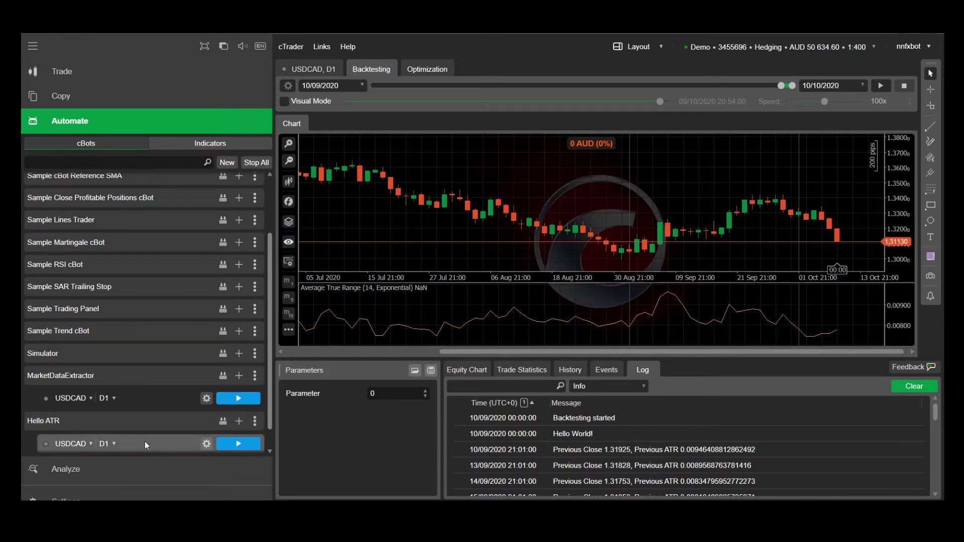
click(147, 421)
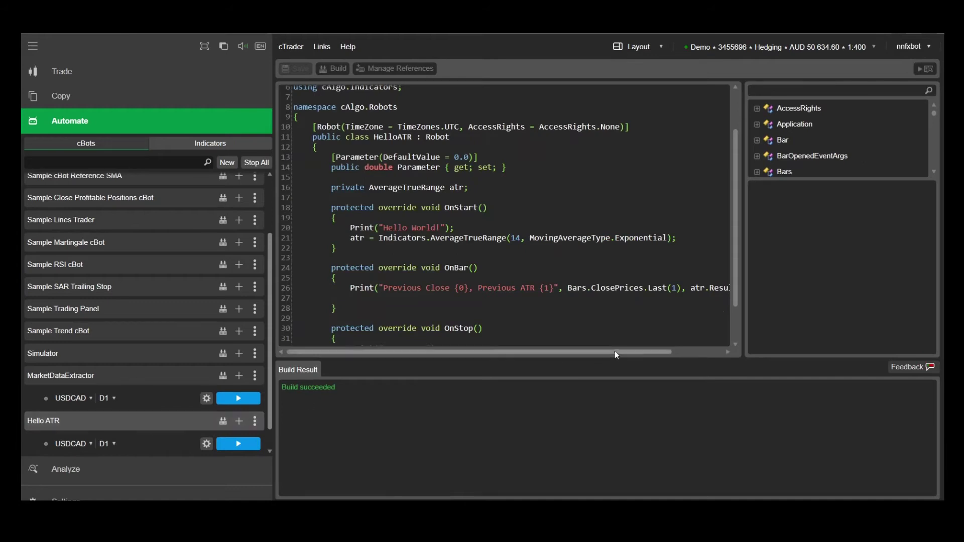
- Format the ATR value on line 26 with ToString("F6") for six decimals
drag(616, 351, 668, 352)
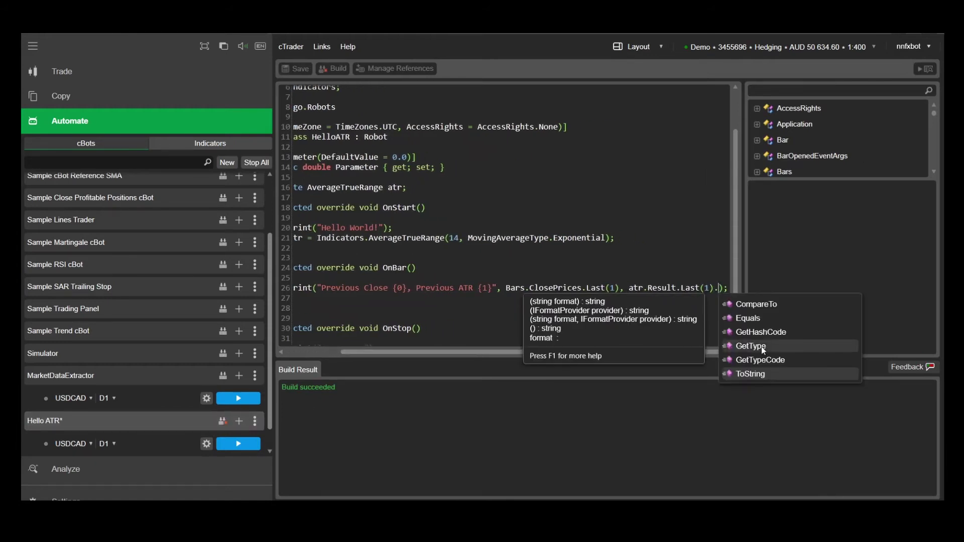
text(.To)
key(Return)
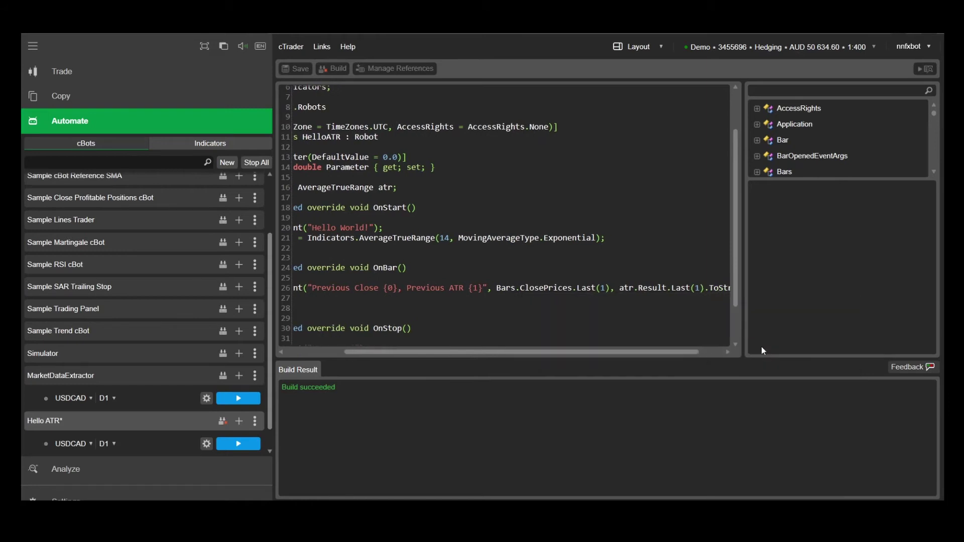
click(709, 352)
click(725, 287)
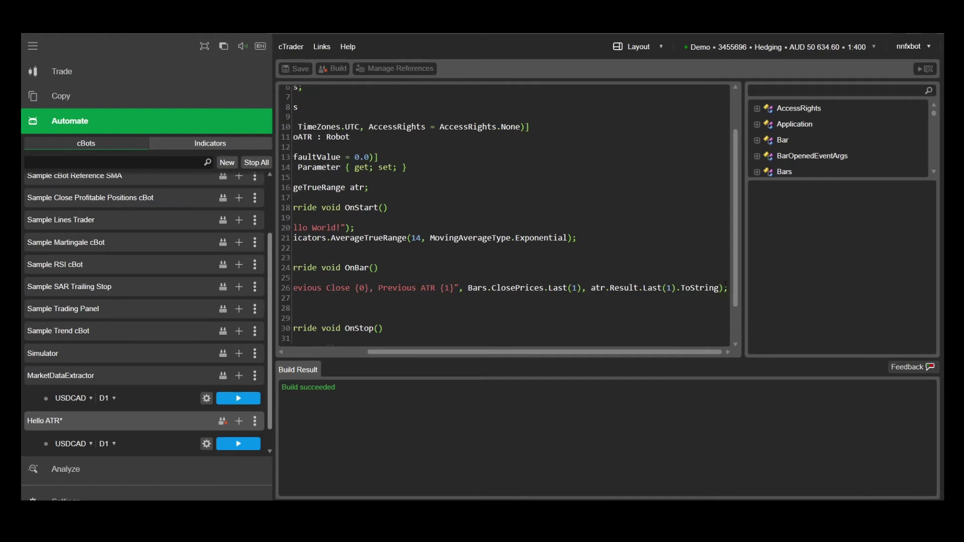
text((")
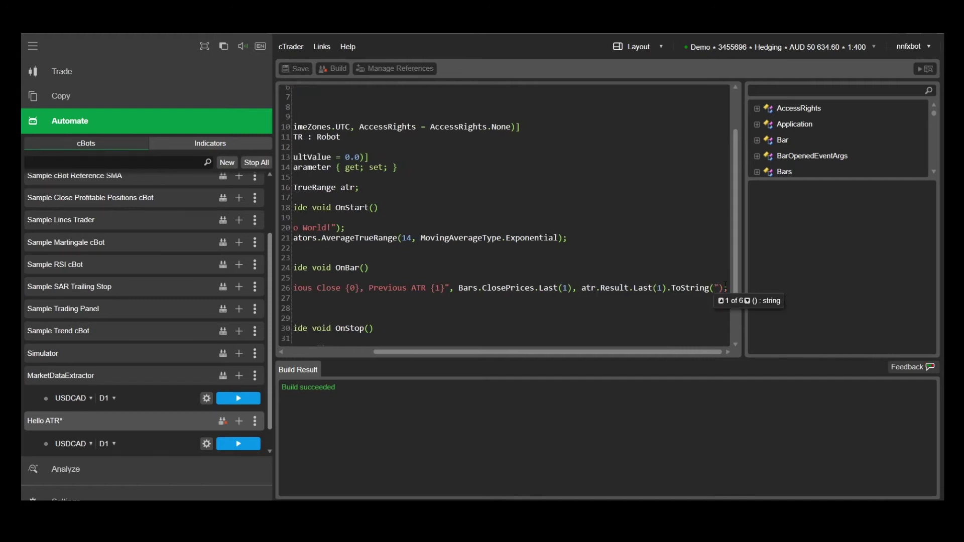
text(F6")
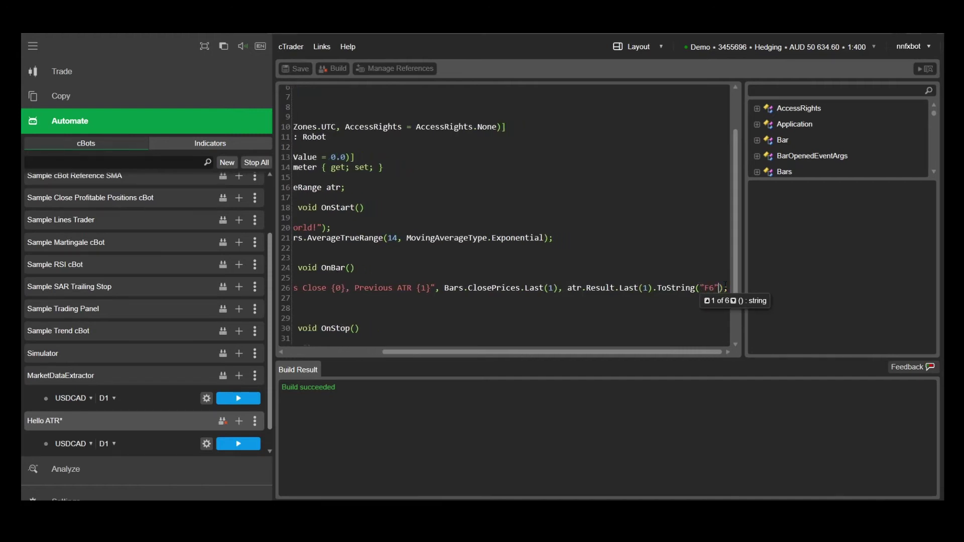
text())
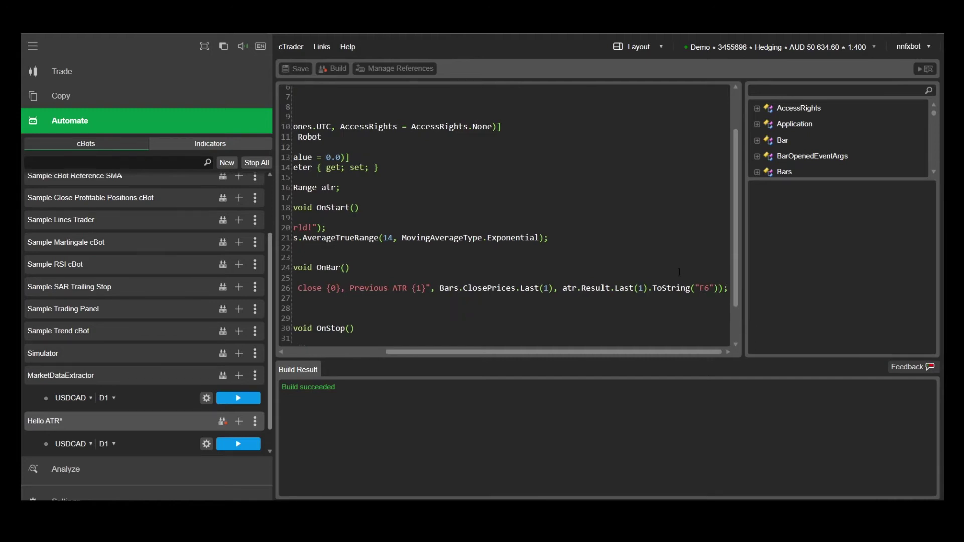
- Build Hello ATR and rerun the USDCAD backtest to verify six-decimal ATR values
click(330, 70)
click(148, 441)
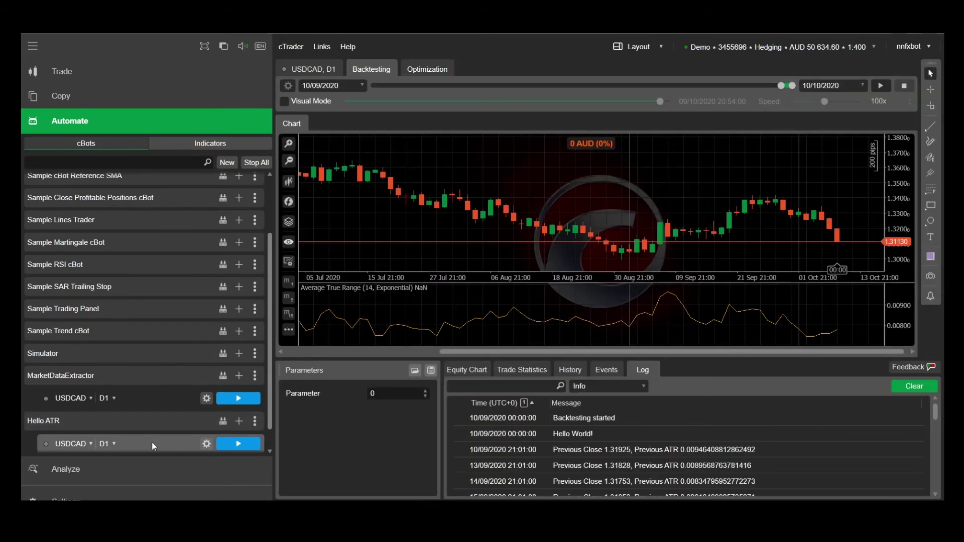
click(880, 86)
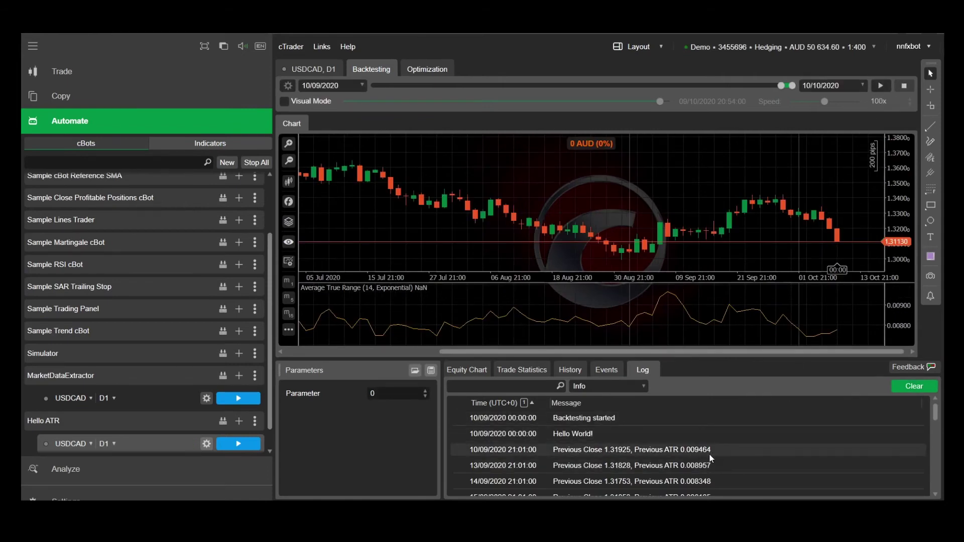
click(147, 421)
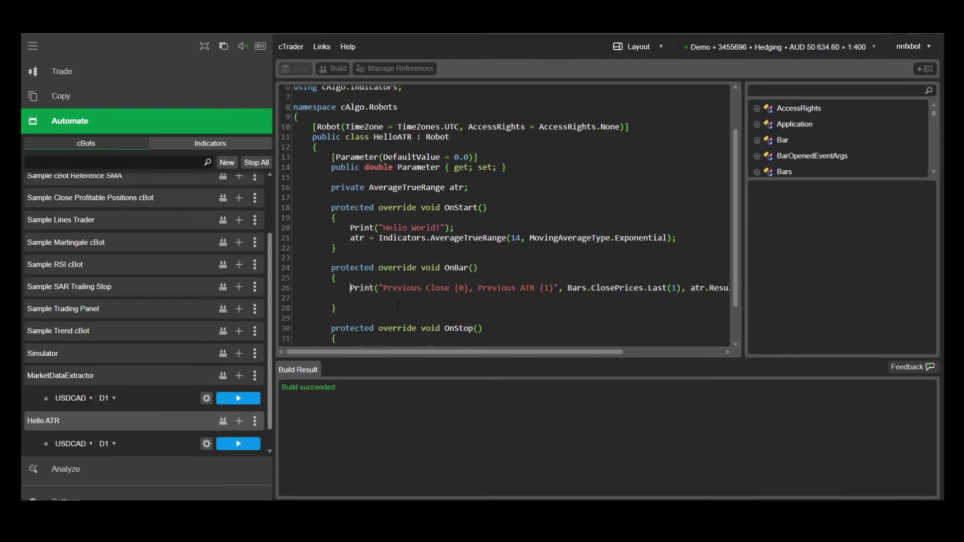
- Add var PrevClose = Bars.ClosePrices.Last(1); above the Print statement
key(Return)
key(Return)
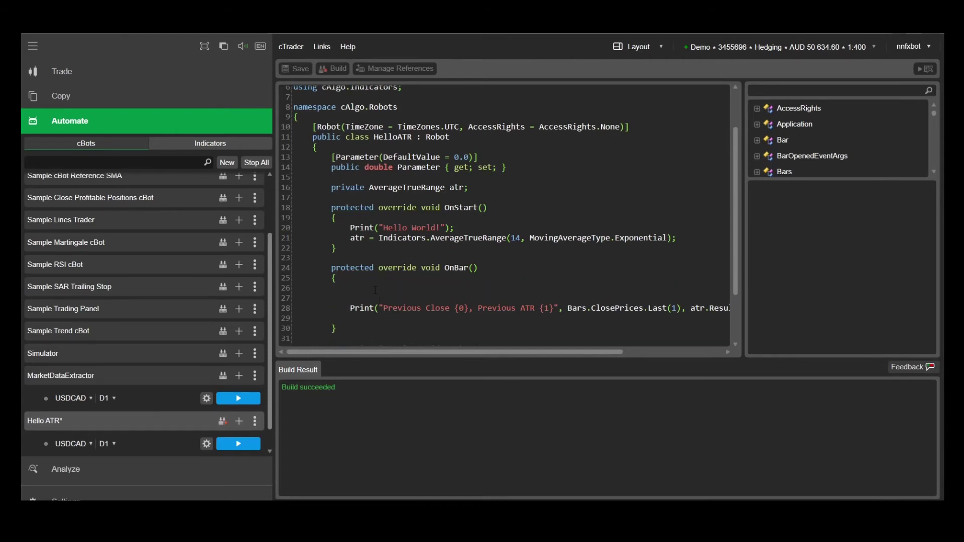
text(var =)
key(BackSpace)
text(PrevCl)
text(ose =)
drag(567, 308, 682, 308)
key(ctrl+c)
click(450, 287)
key(ctrl+v)
text(;)
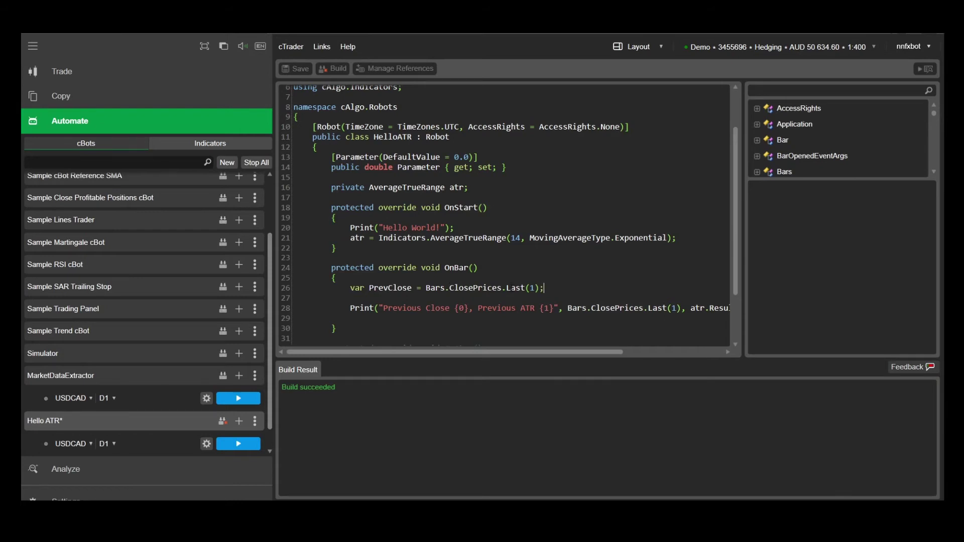
key(Return)
- Add var PrevATR holding the six-decimal formatted ATR expression
text(var )
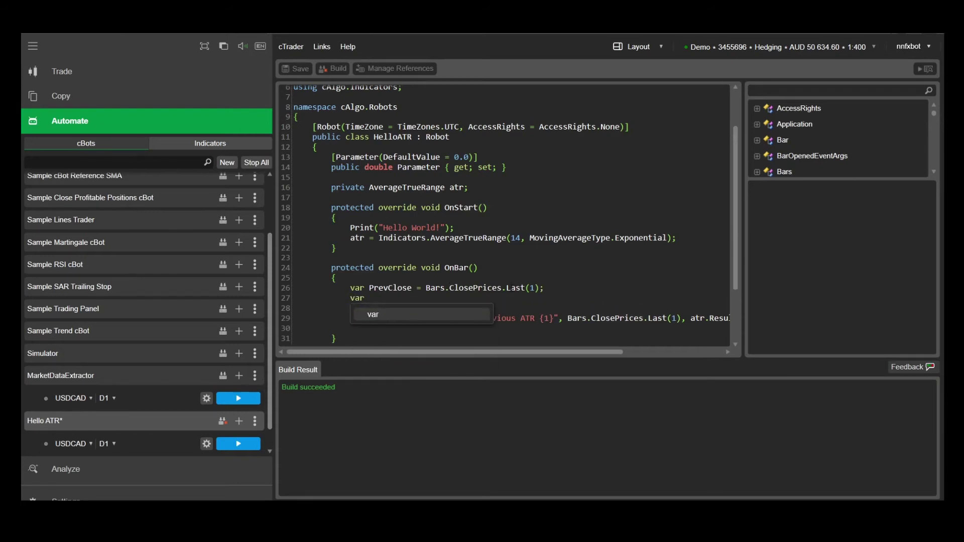
text(Prev)
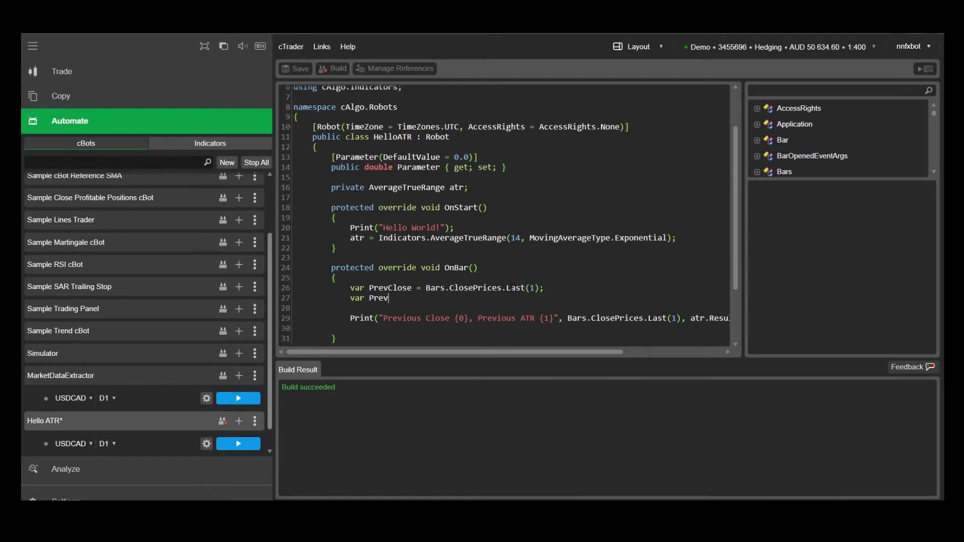
text(ATR =)
drag(602, 354, 701, 353)
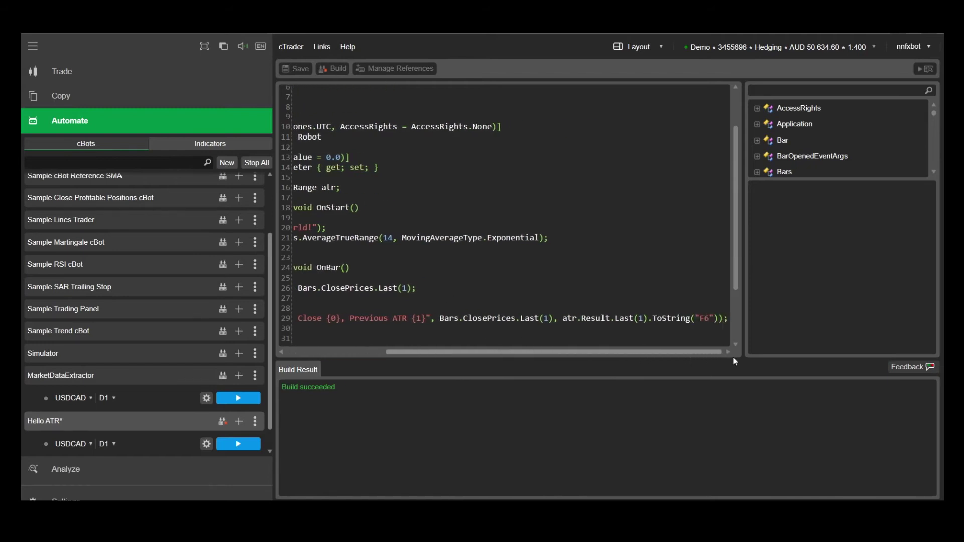
drag(563, 319, 719, 326)
key(ctrl+c)
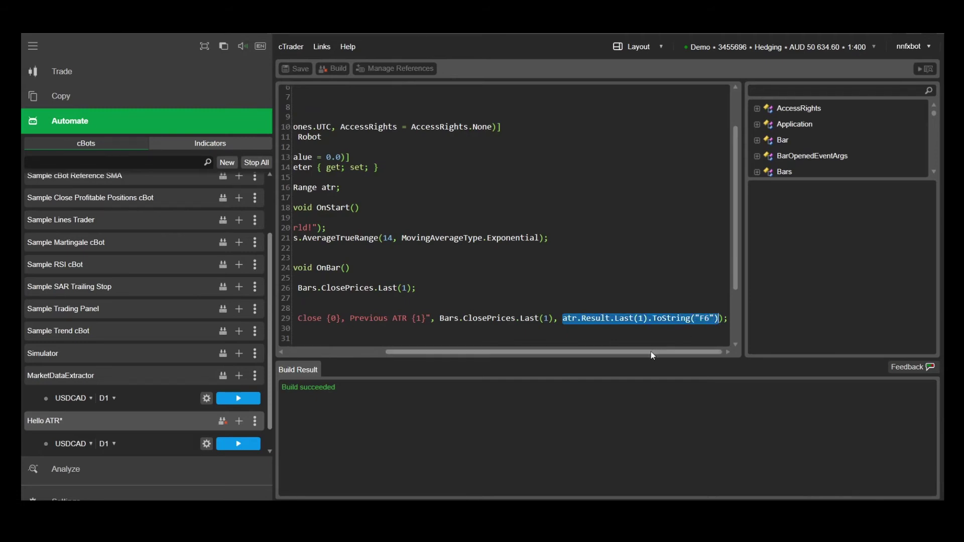
drag(651, 352, 526, 350)
click(464, 300)
key(ctrl+v)
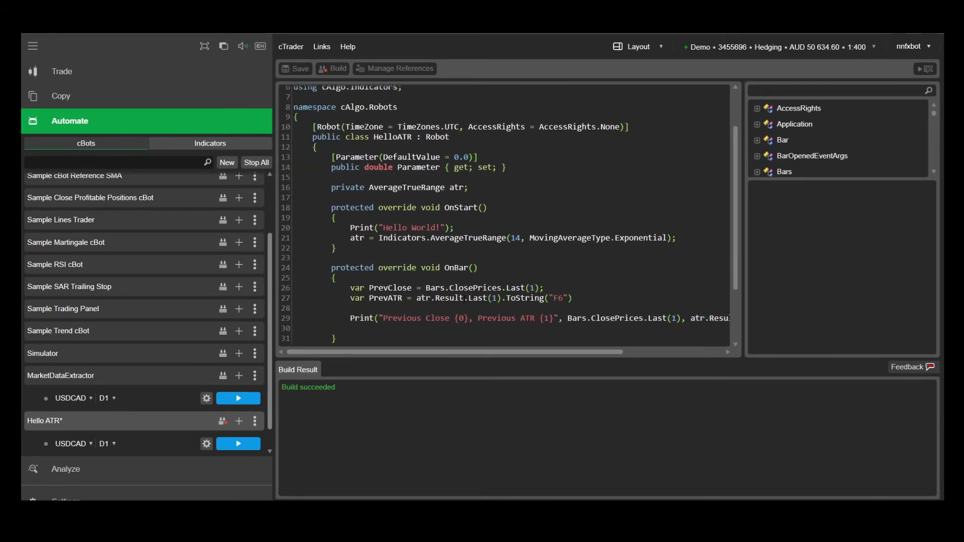
- Use PrevClose and PrevATR in the Print call, add the missing semicolon, and build successfully
mouse_move(569, 319)
mouse_down()
mouse_move(693, 320)
mouse_move(682, 321)
mouse_up()
text(Pr)
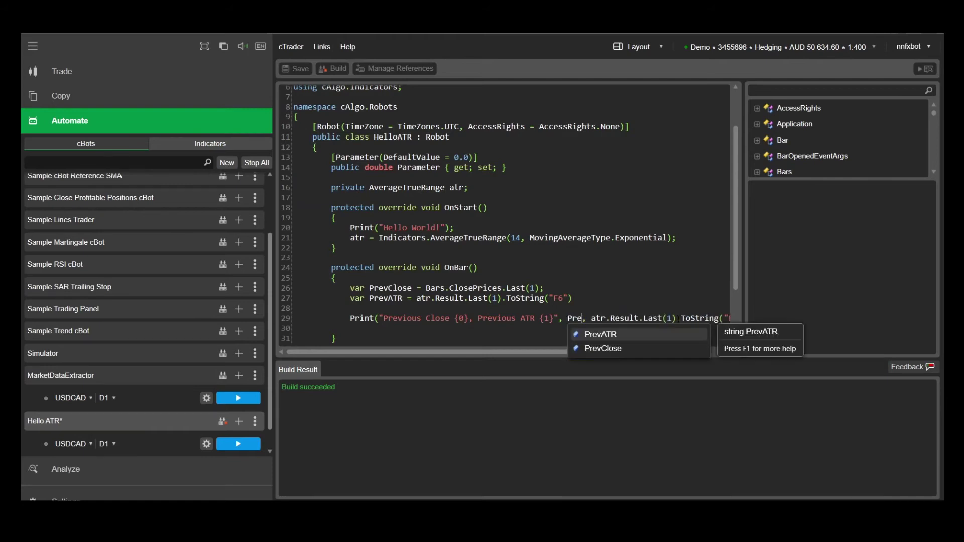
text(evClose)
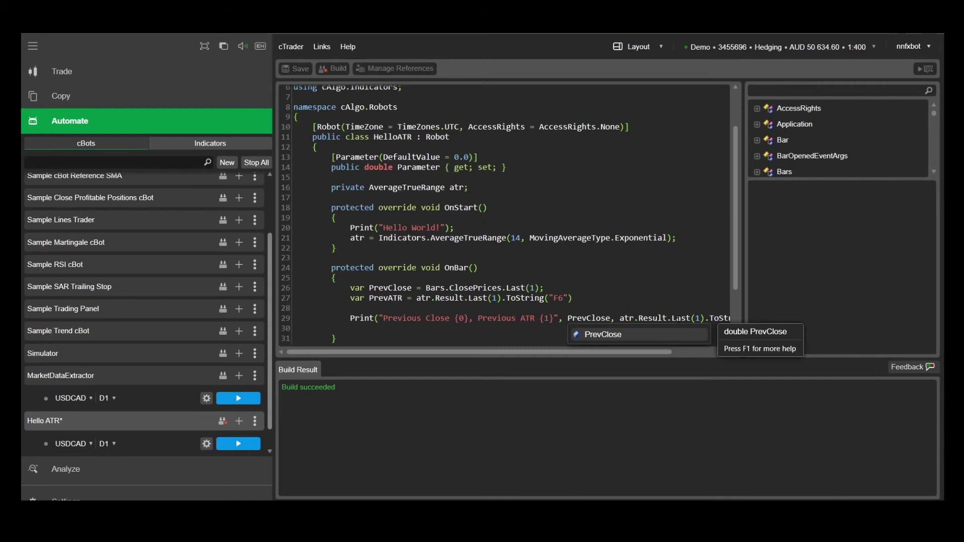
drag(619, 318, 718, 319)
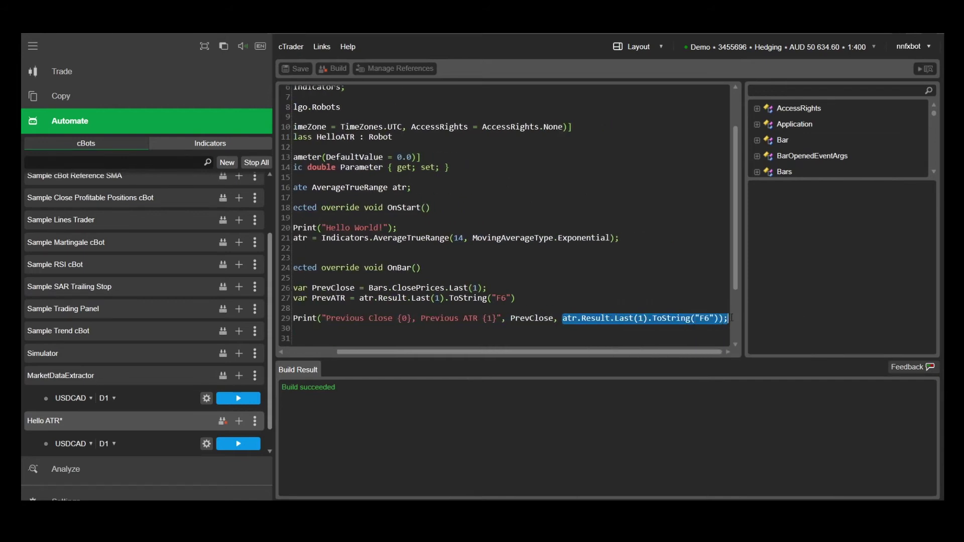
text(Prev)
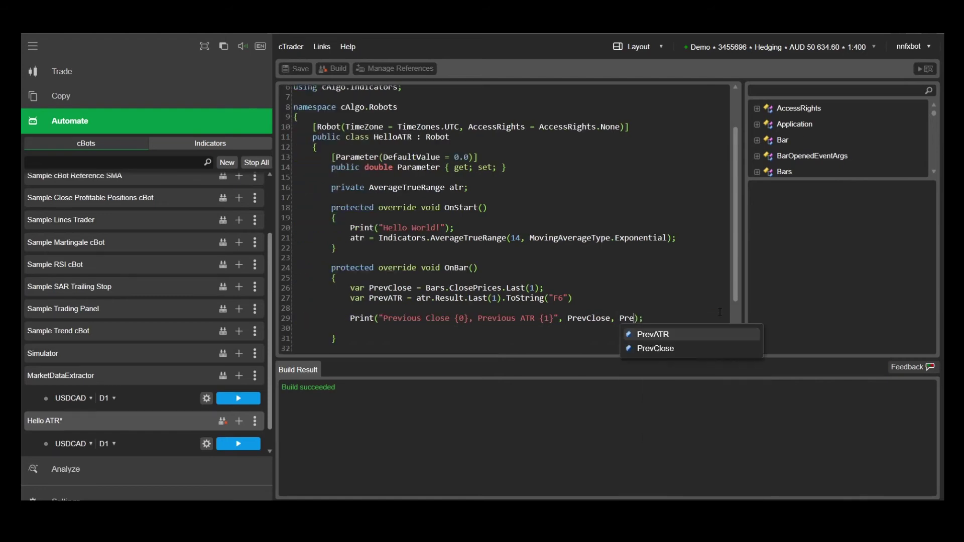
key(Return)
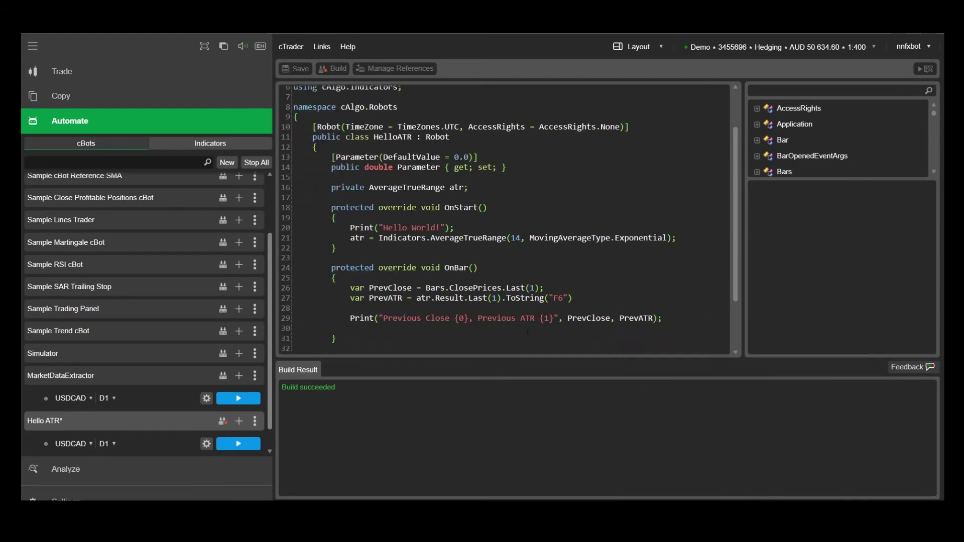
click(331, 70)
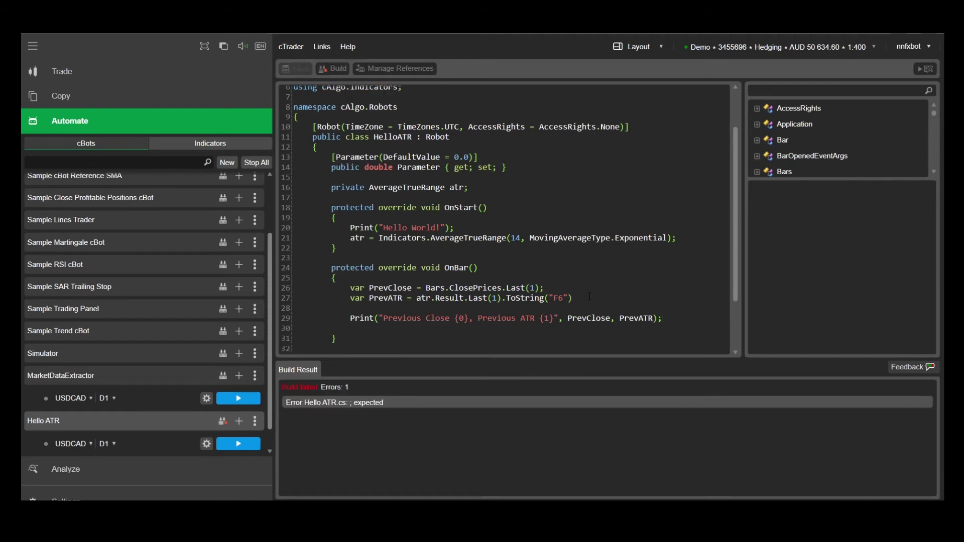
text(;)
click(339, 70)
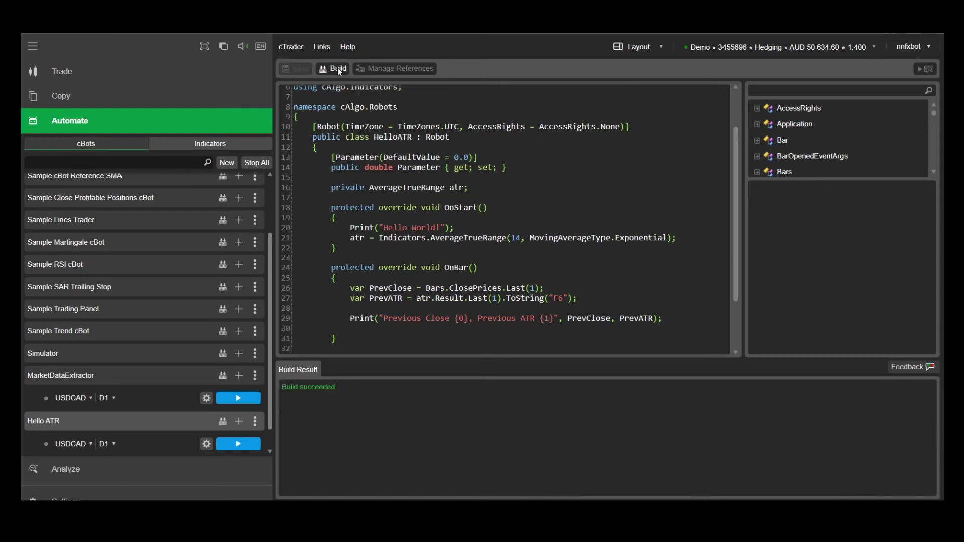
click(158, 442)
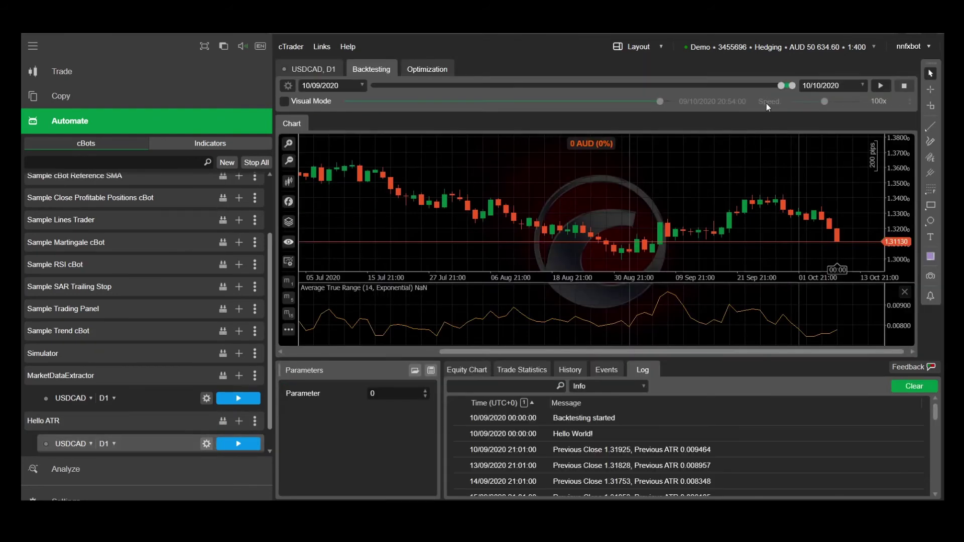
click(881, 85)
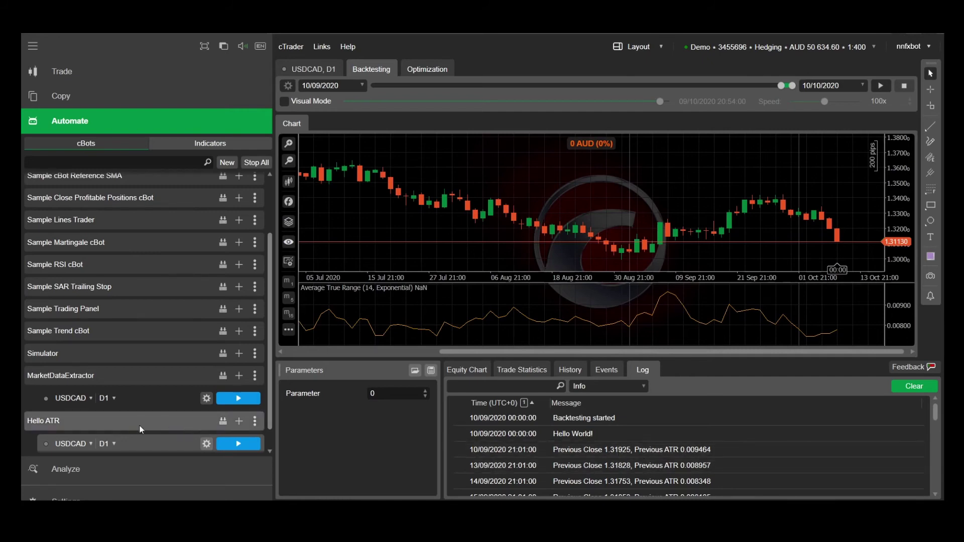
click(152, 422)
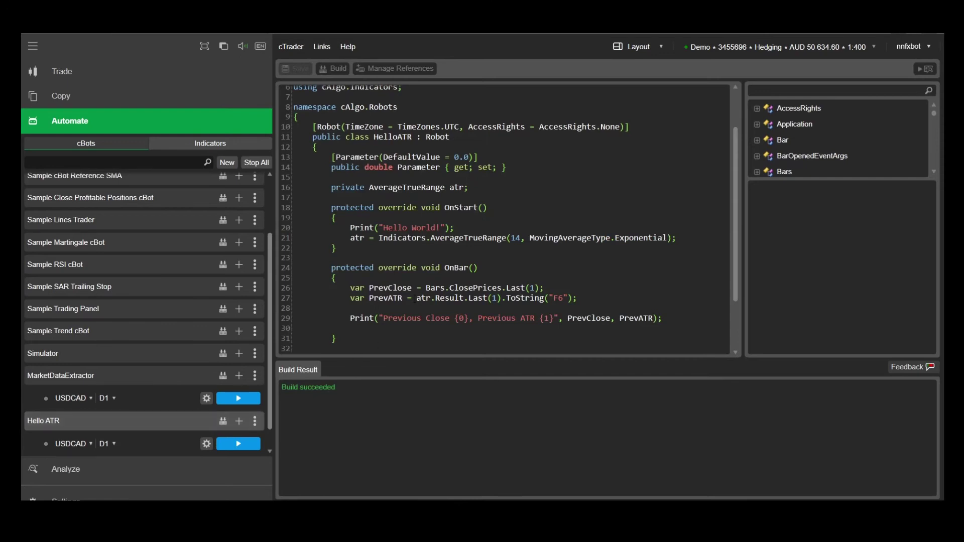
- Divide line 27's previous ATR by Symbol.PipSize and save the code
key(Left)
text(/ )
text(Symbol)
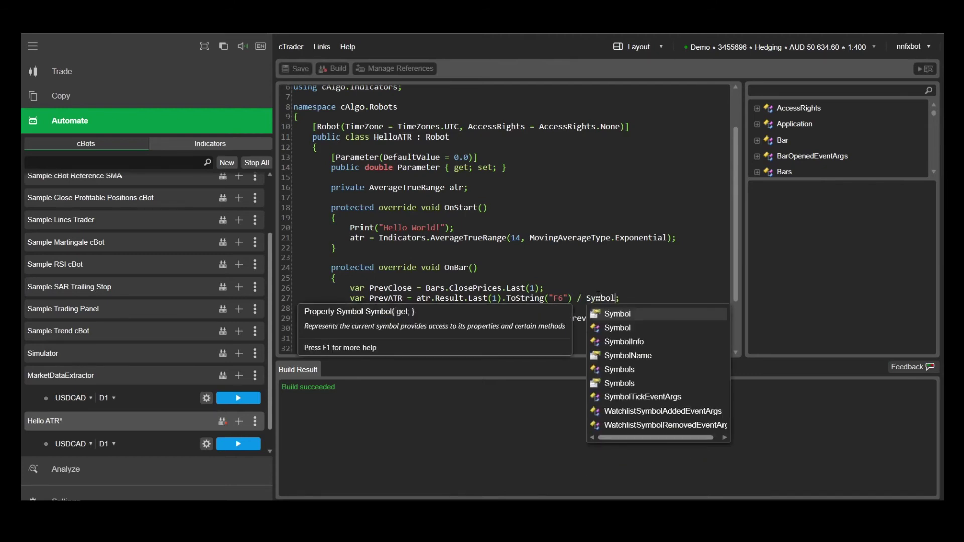
text(.)
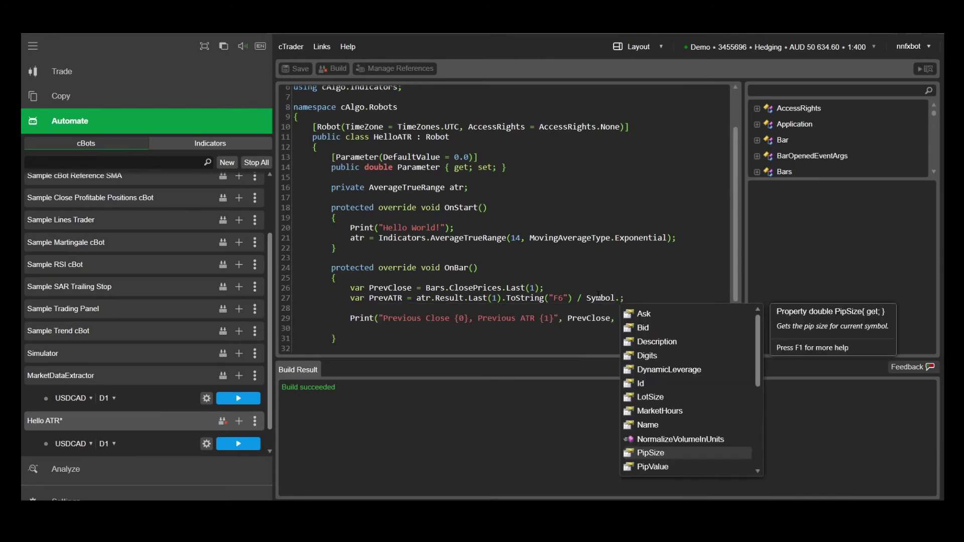
text(pip)
key(Return)
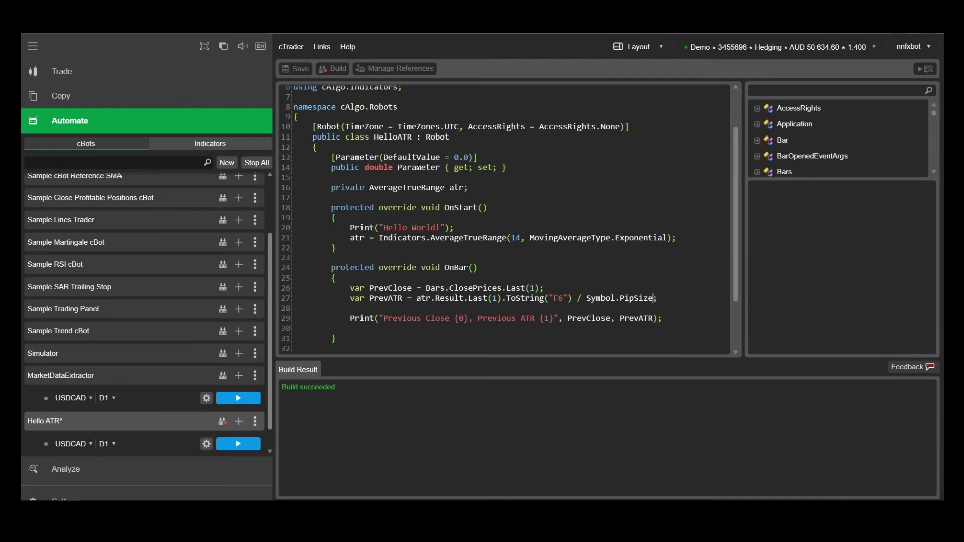
click(304, 70)
- Remove the .ToString("F6") formatting from line 27 and save again
drag(573, 298, 502, 299)
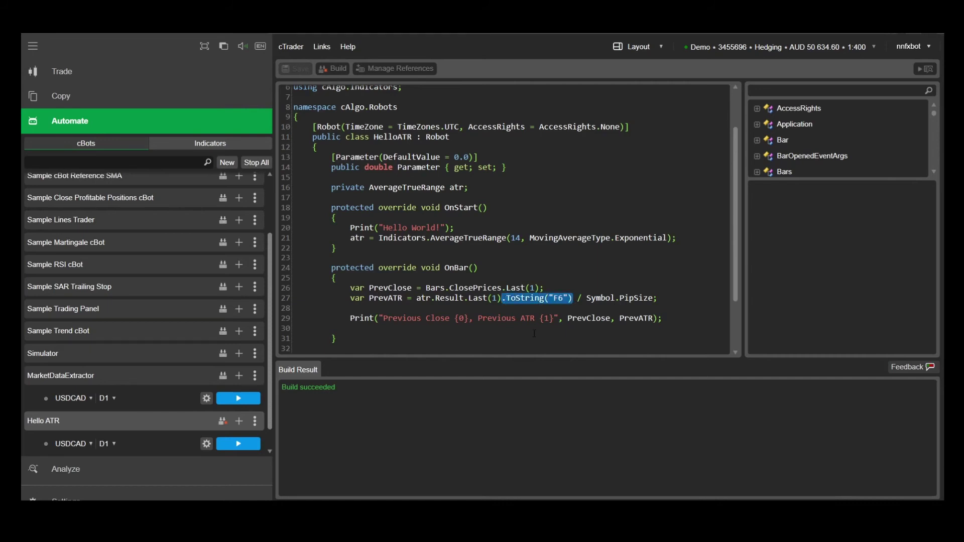
key(Delete)
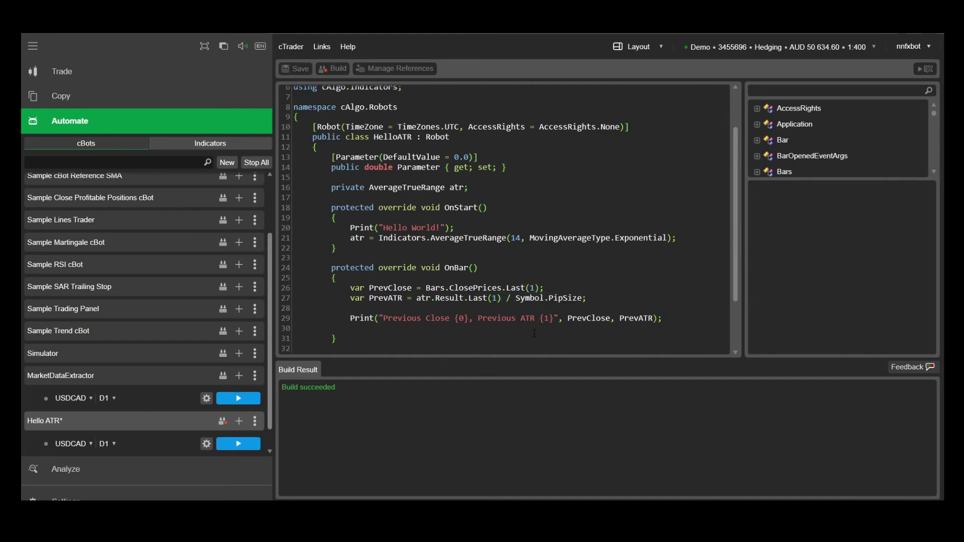
click(327, 71)
- Rerun the Hello ATR USDCAD D1 backtest so the log shows previous ATR near 94.64 pips
click(158, 444)
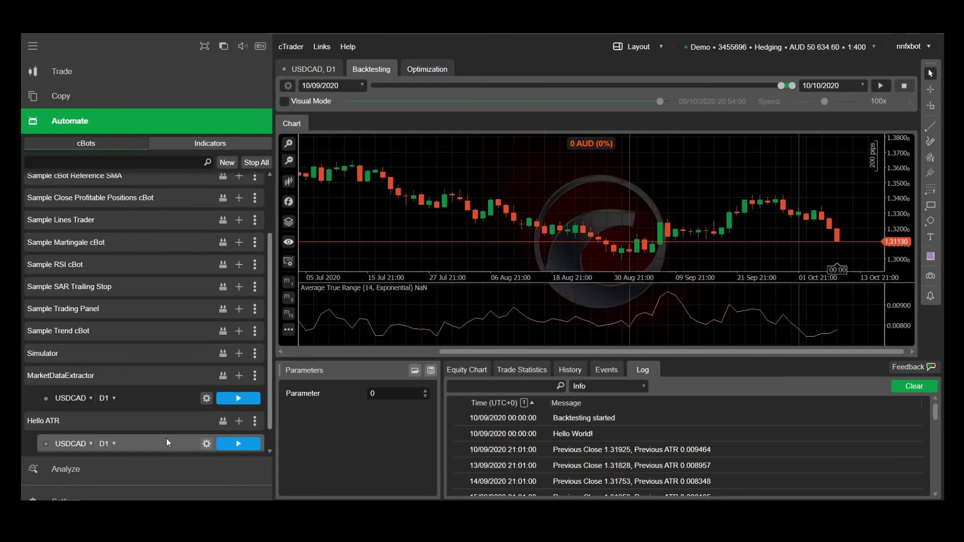
click(880, 89)
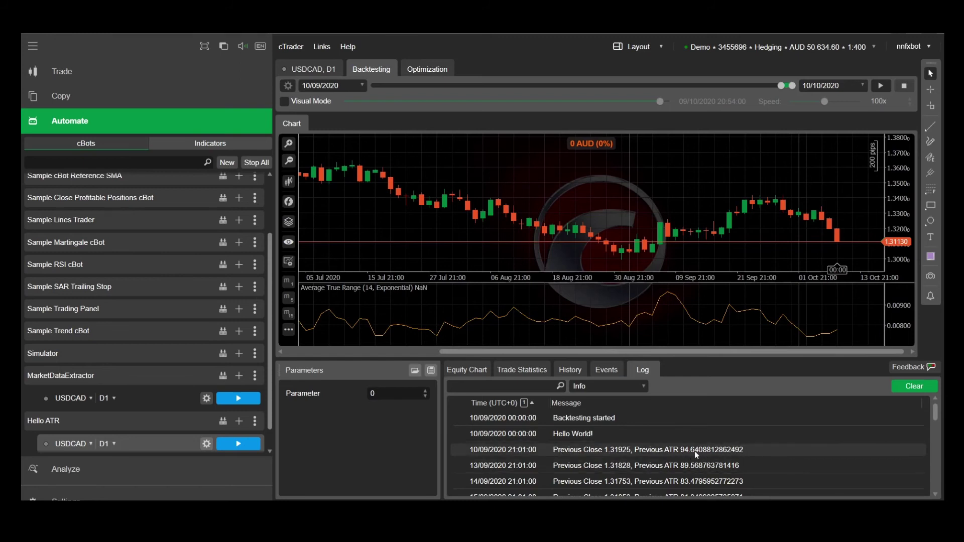
click(149, 421)
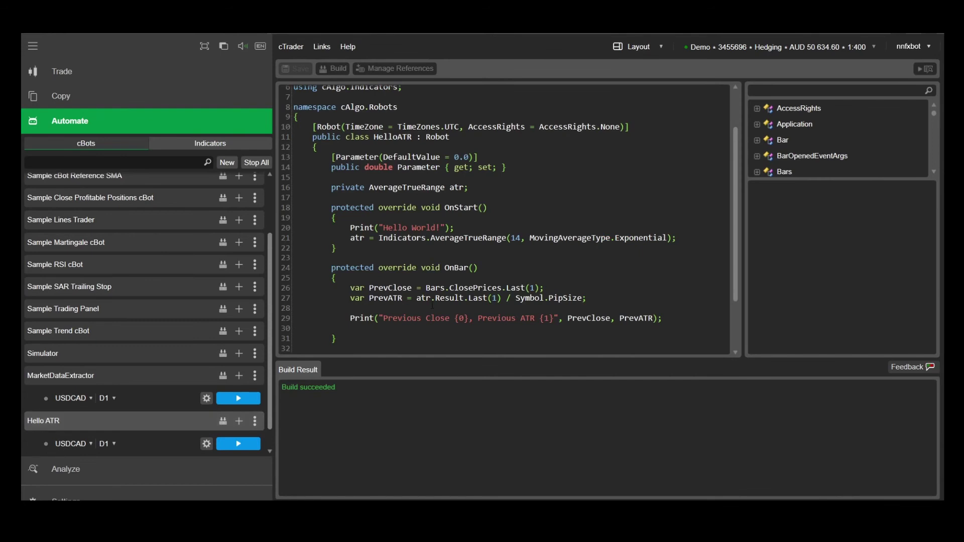
- Wrap line 27's pip ATR in parentheses with .ToString("F0") for whole pips, and save
text(()
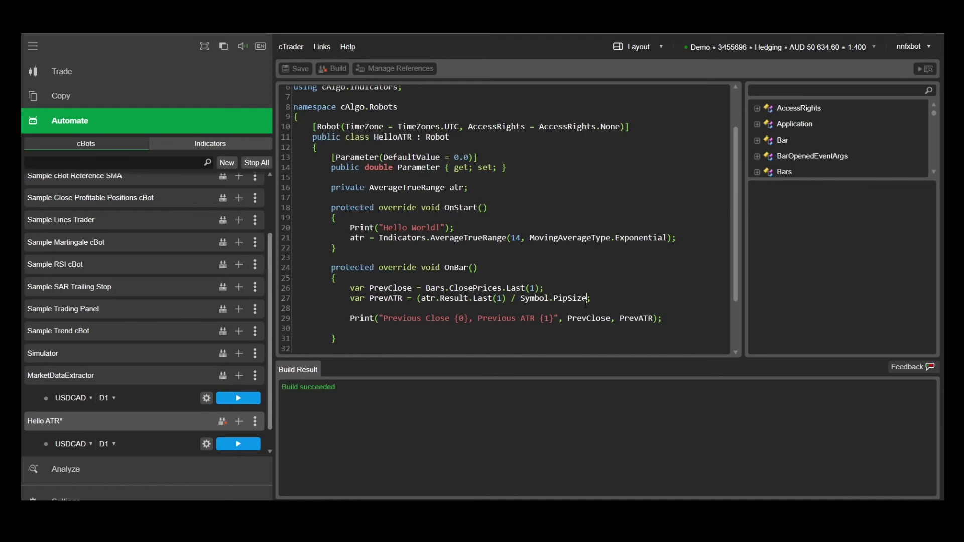
text())
text(.To)
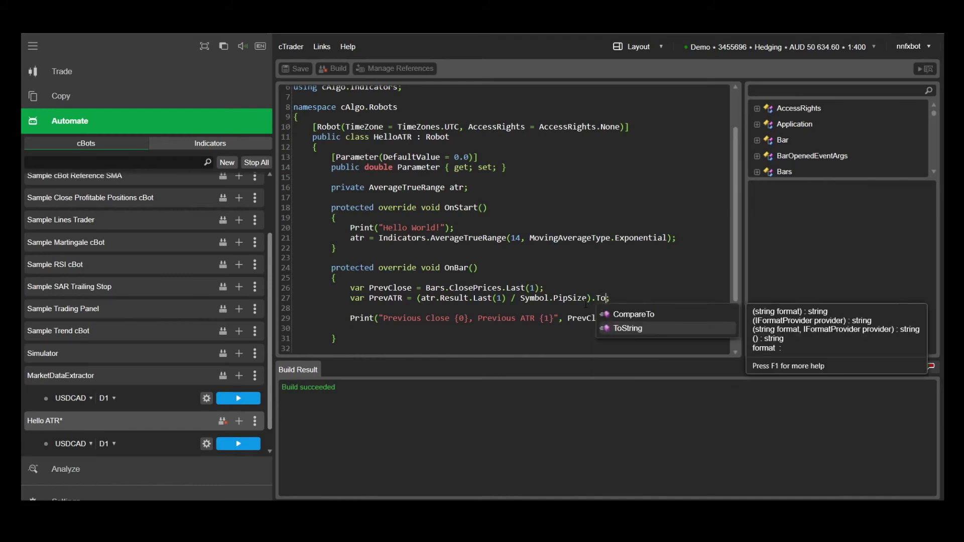
key(Return)
text((")
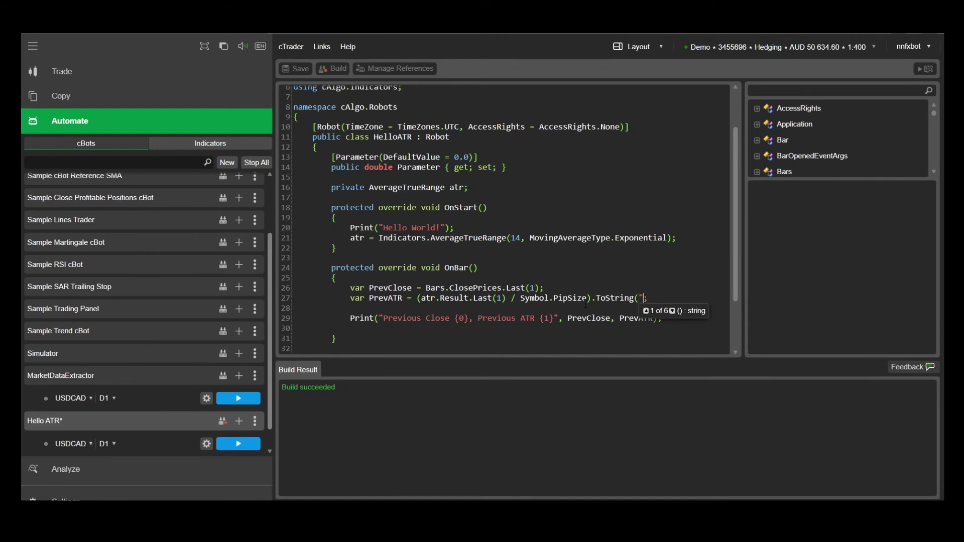
text(F0)
text("))
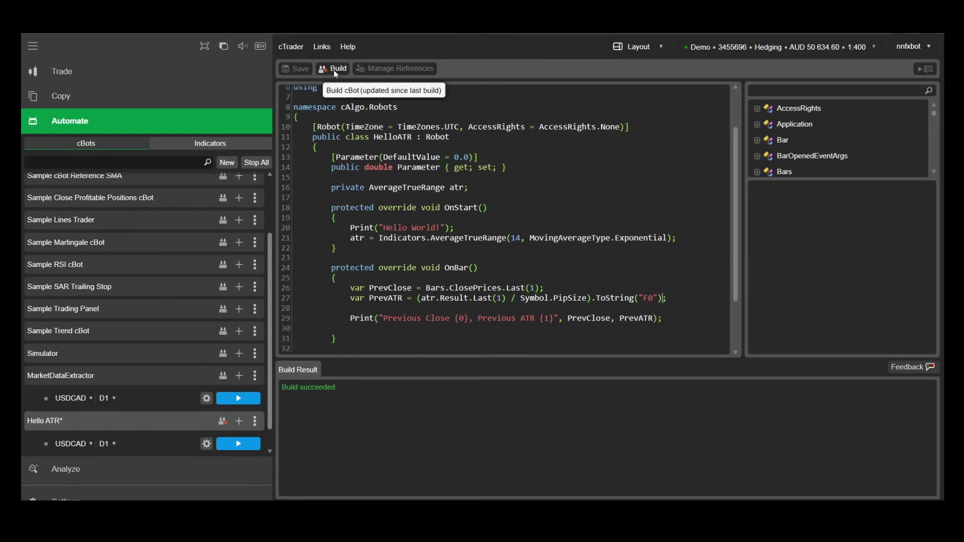
click(295, 69)
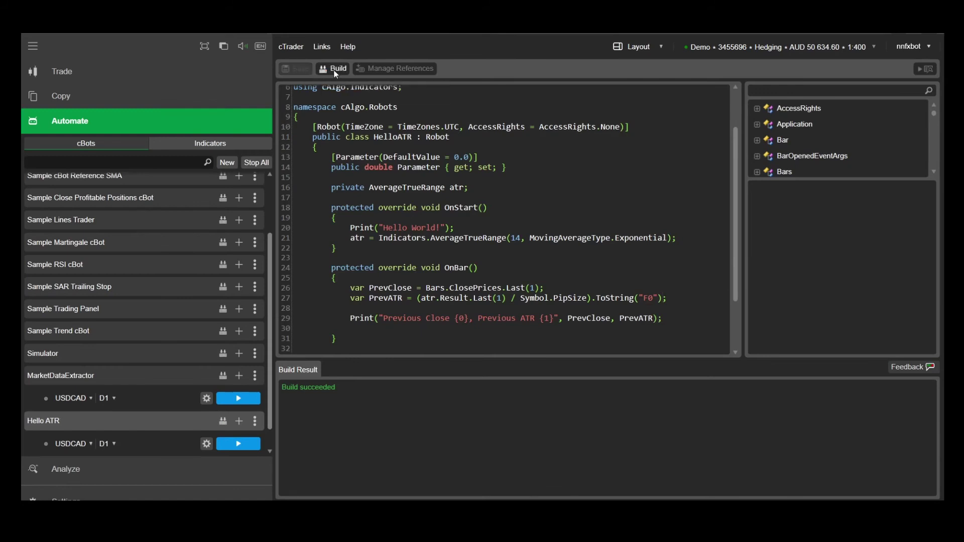
click(157, 441)
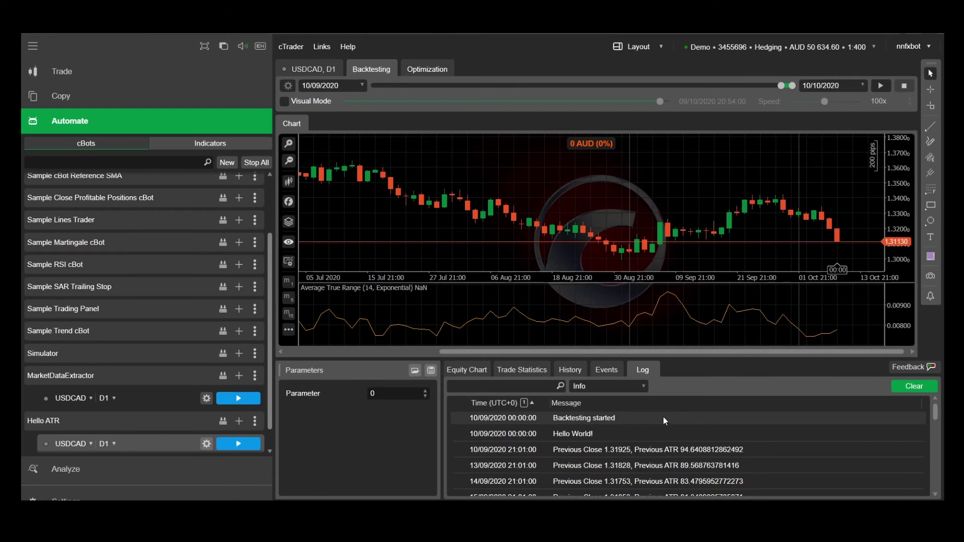
- Rerun the Hello ATR backtest and scroll the log through whole-pip ATR values like 95, 90, 83
click(881, 86)
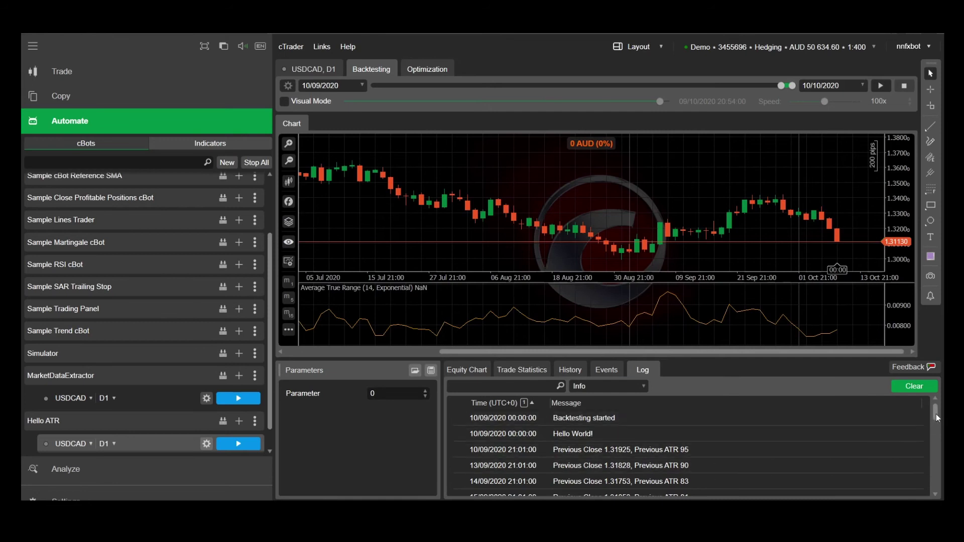
drag(936, 411, 929, 483)
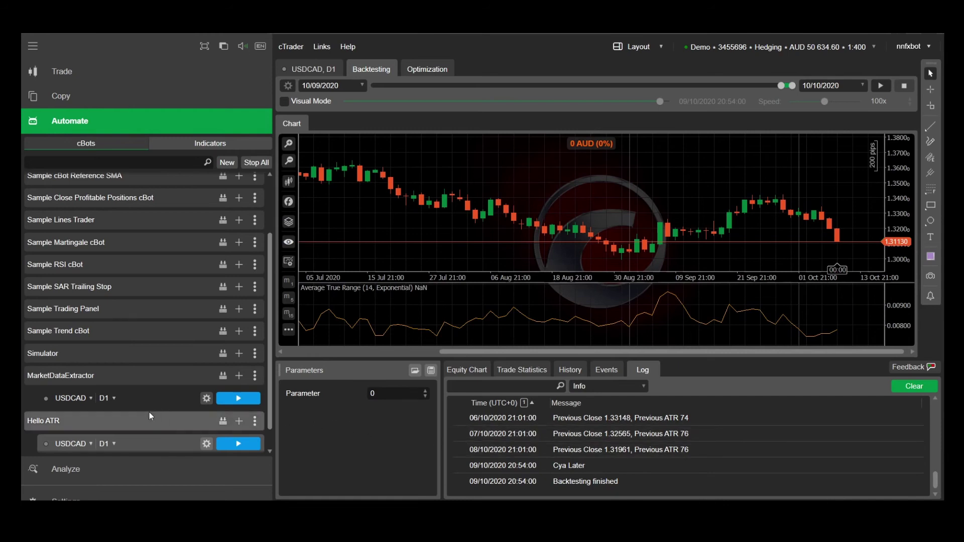
click(131, 376)
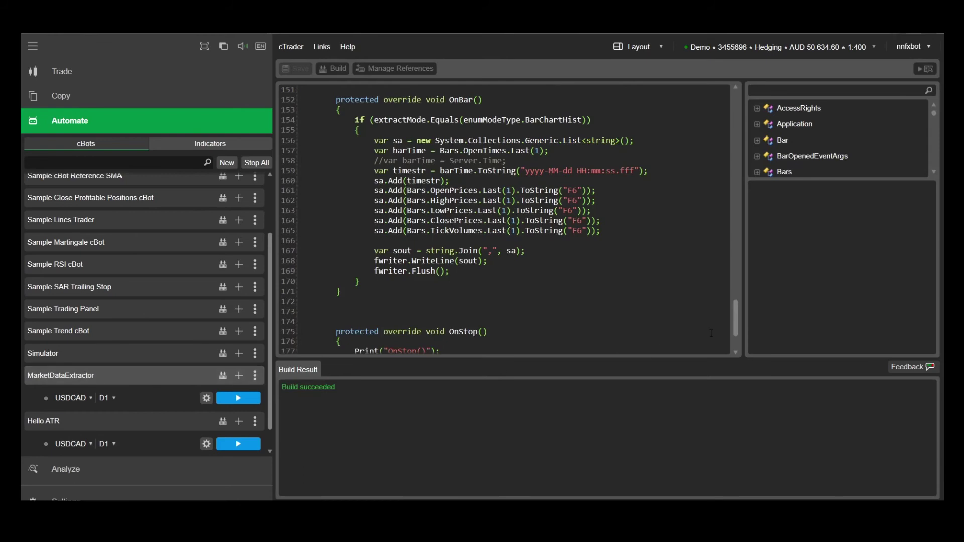
- Declare a private AverageTrueRange field named atr above OnStart
mouse_move(737, 323)
mouse_down()
mouse_move(736, 211)
mouse_move(750, 127)
mouse_move(748, 152)
mouse_up()
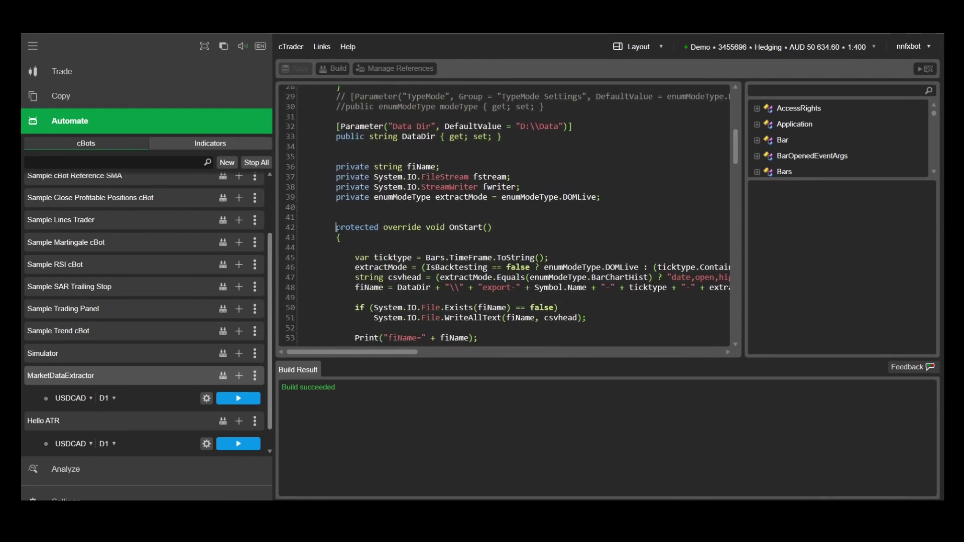
key(Return)
key(Return)
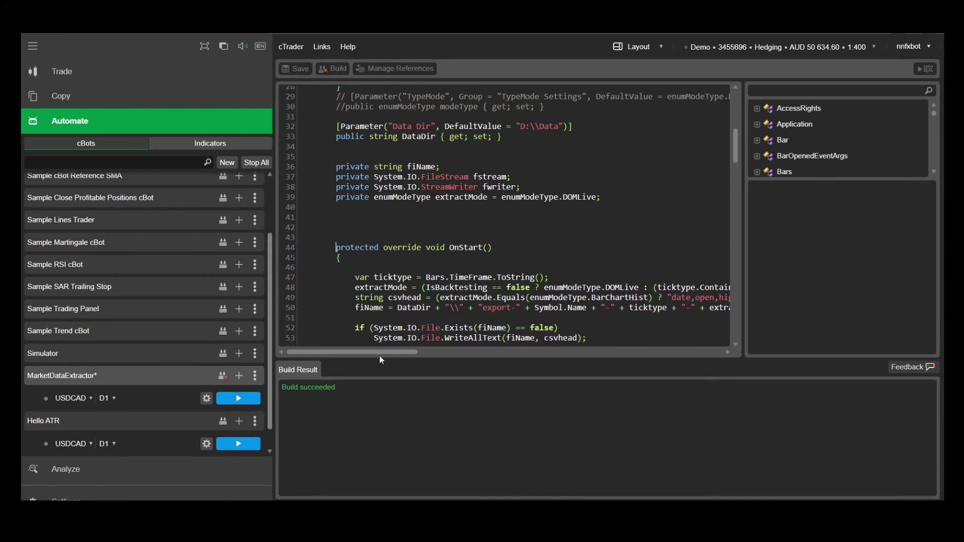
text(pr)
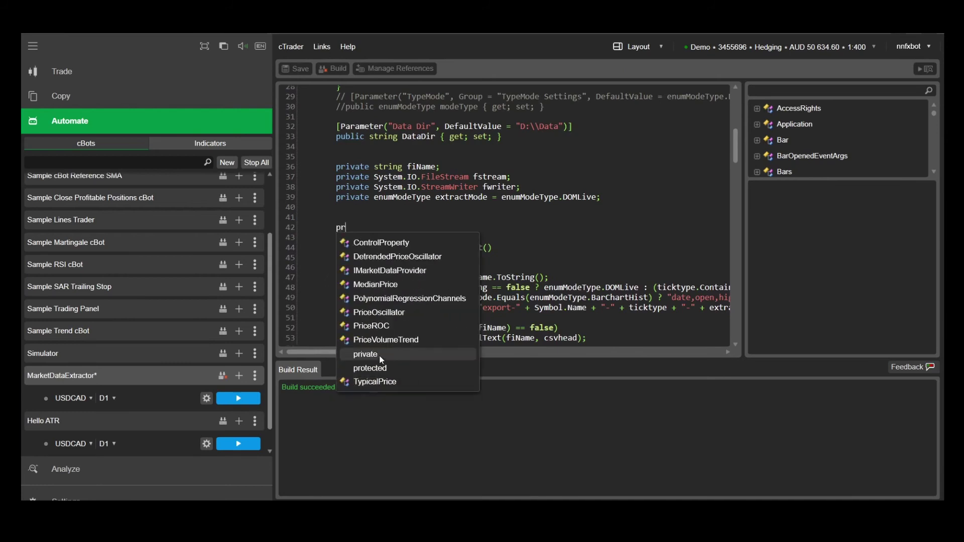
text(ivate()
key(BackSpace)
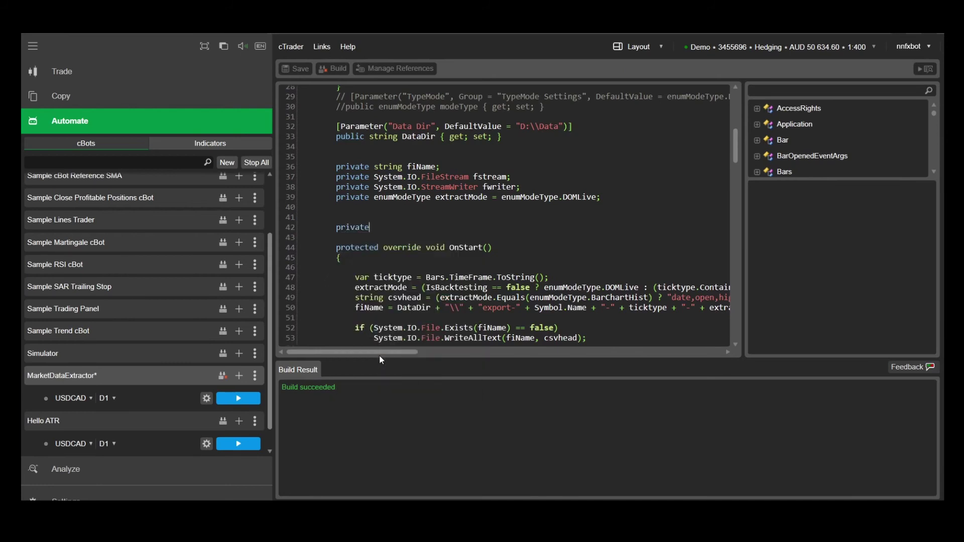
text( A)
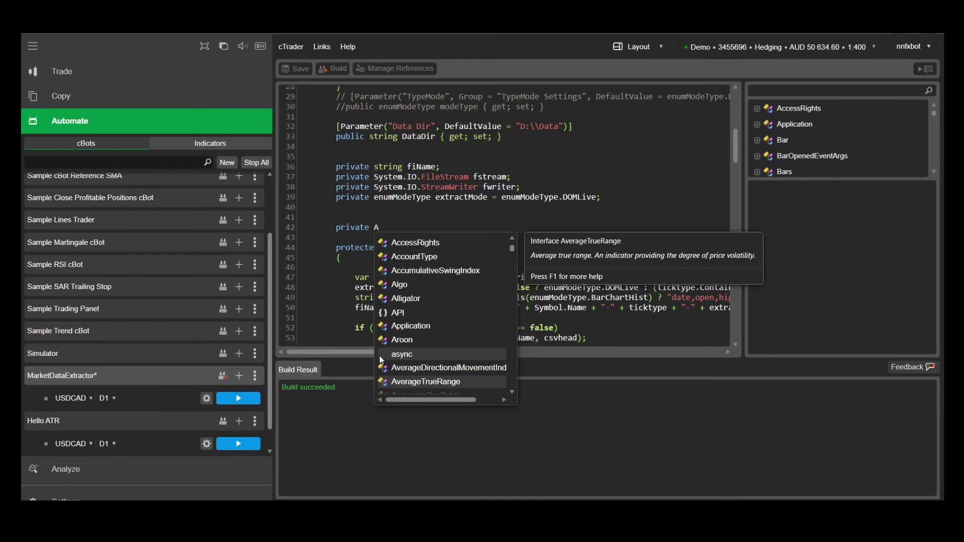
text(v)
key(Return)
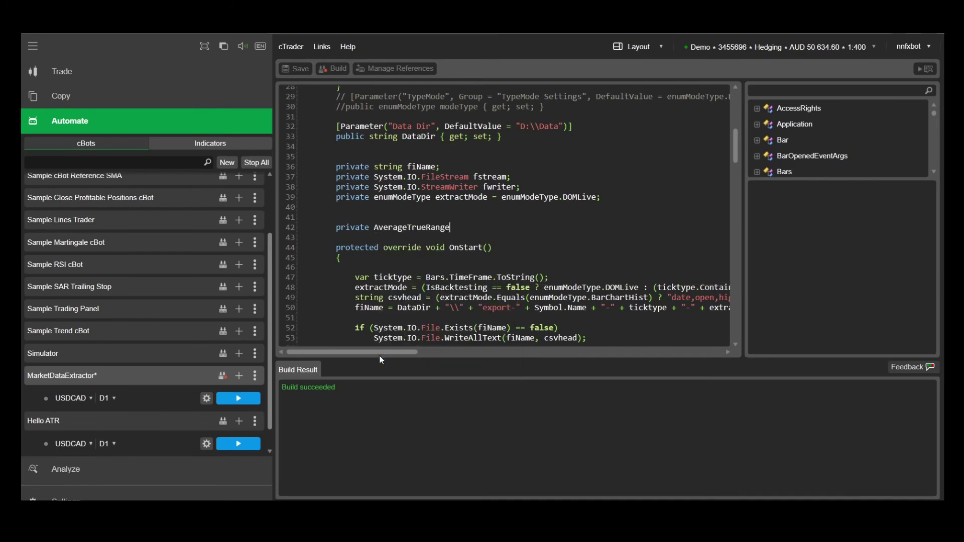
text(atr)
text(;)
- In OnStart, assign atr = Indicators.AverageTrueRange(14, MovingAverageType.Exponential)
key(Return)
key(Tab)
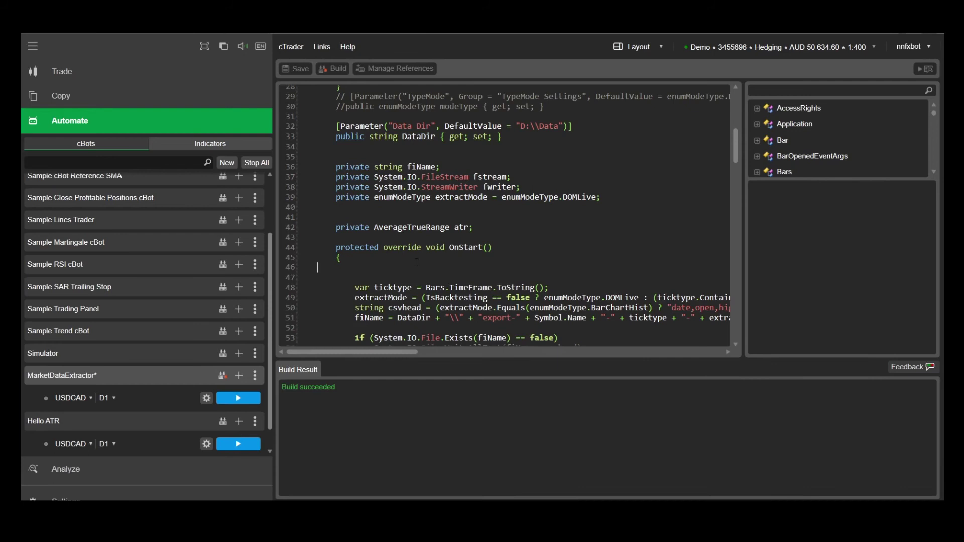
key(Tab)
text(at)
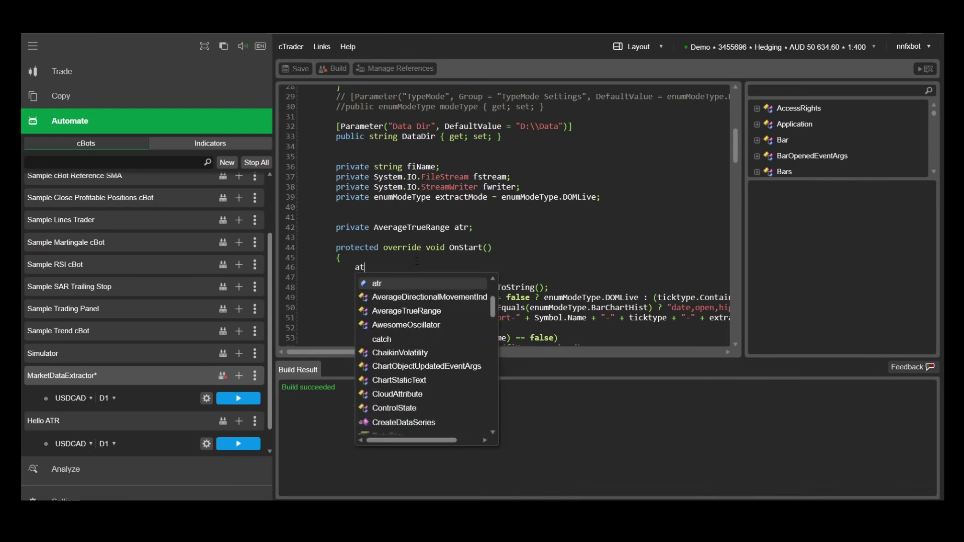
text(r = )
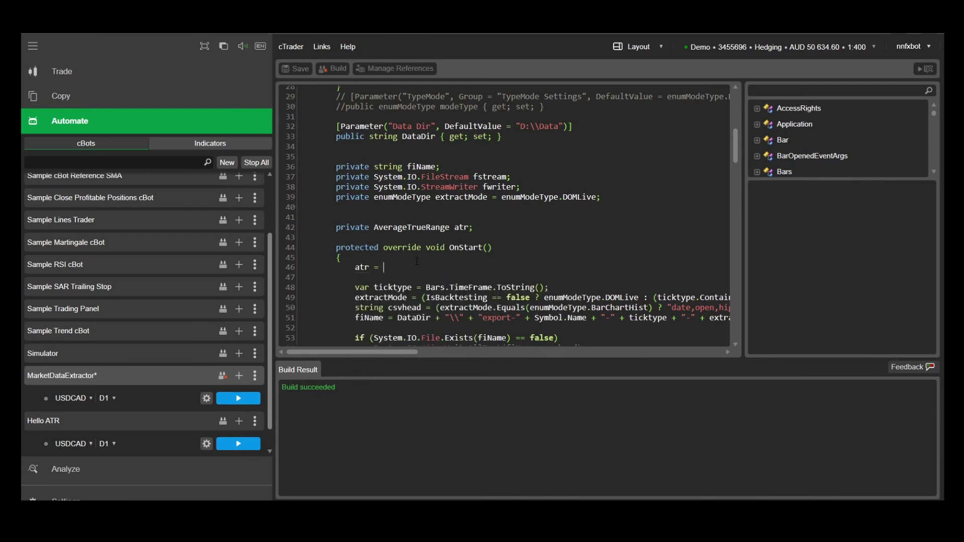
text(In)
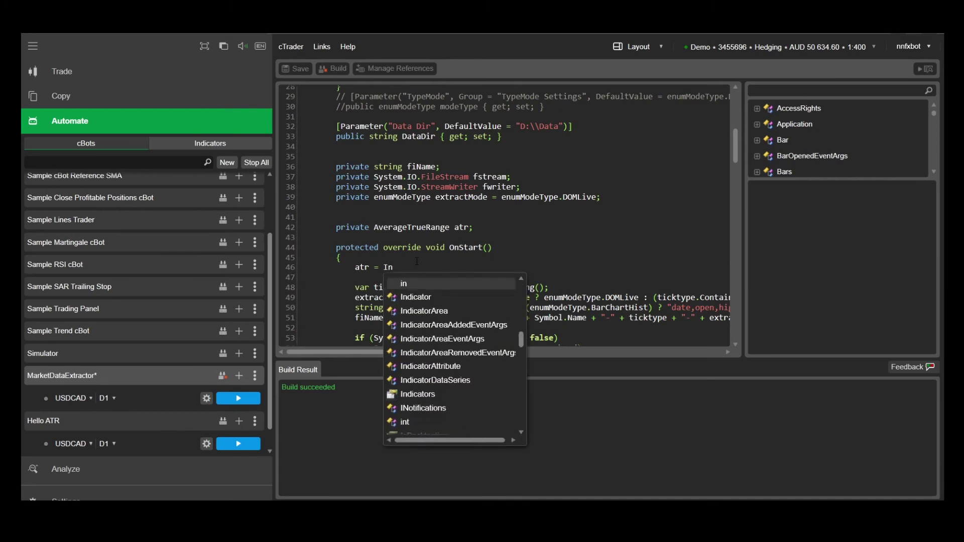
text(dic)
key(Return)
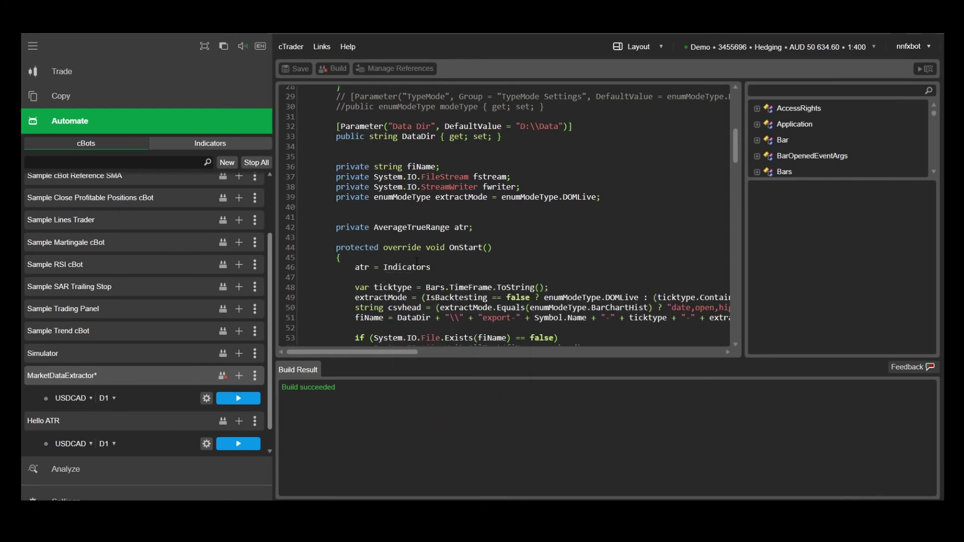
text(.Av)
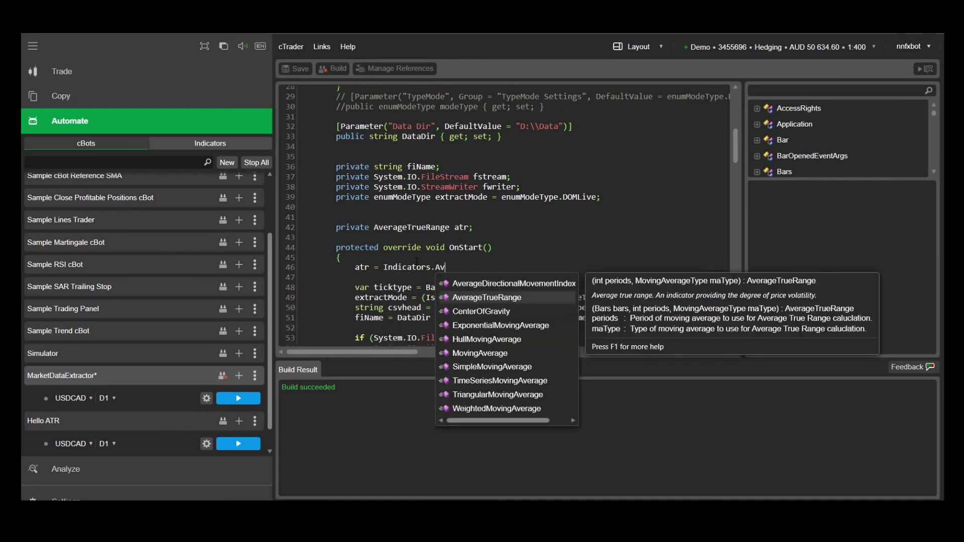
text(e)
key(Return)
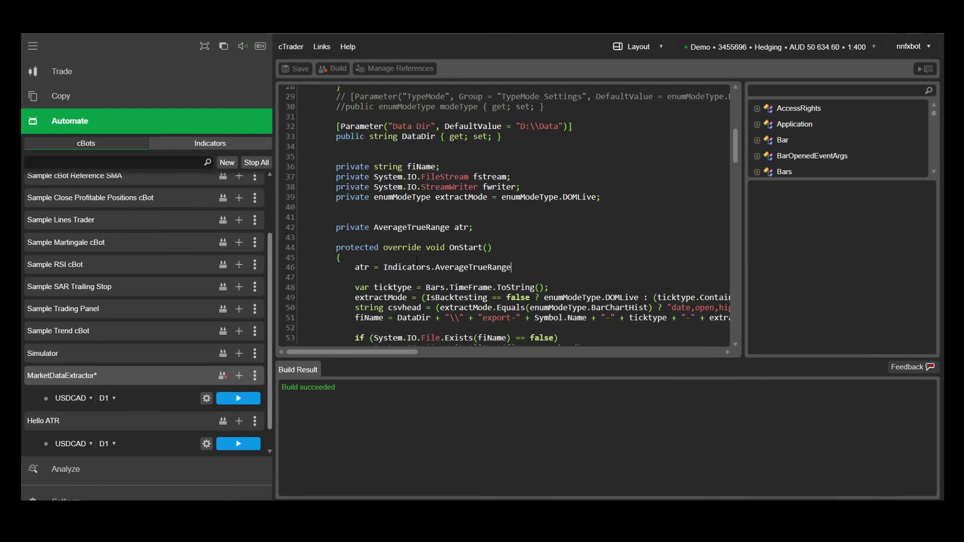
text(()
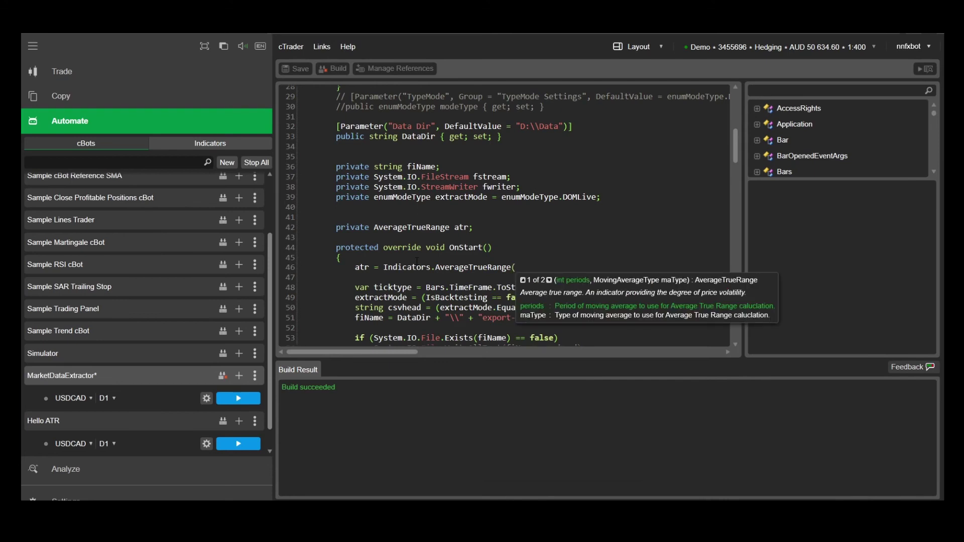
text(14, )
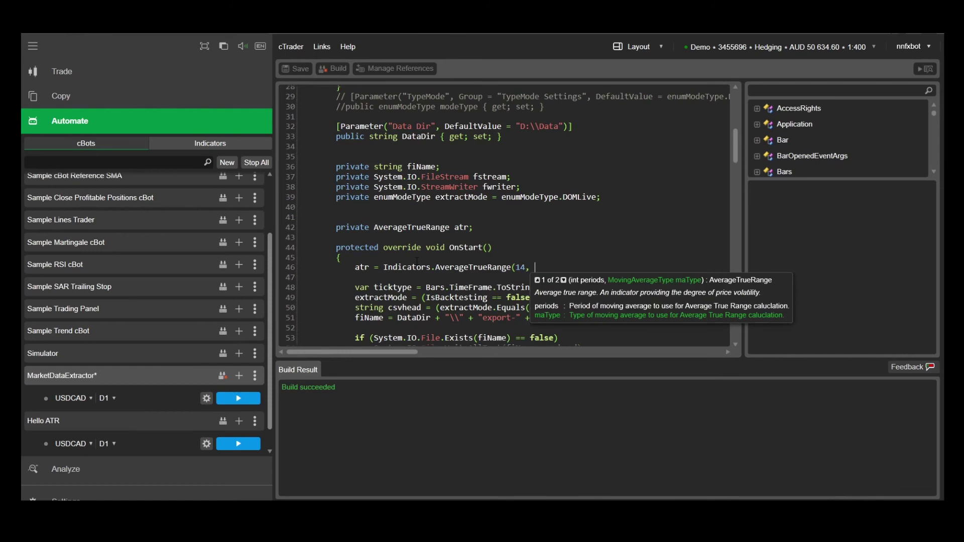
text(mov)
key(Return)
text(.)
key(Return)
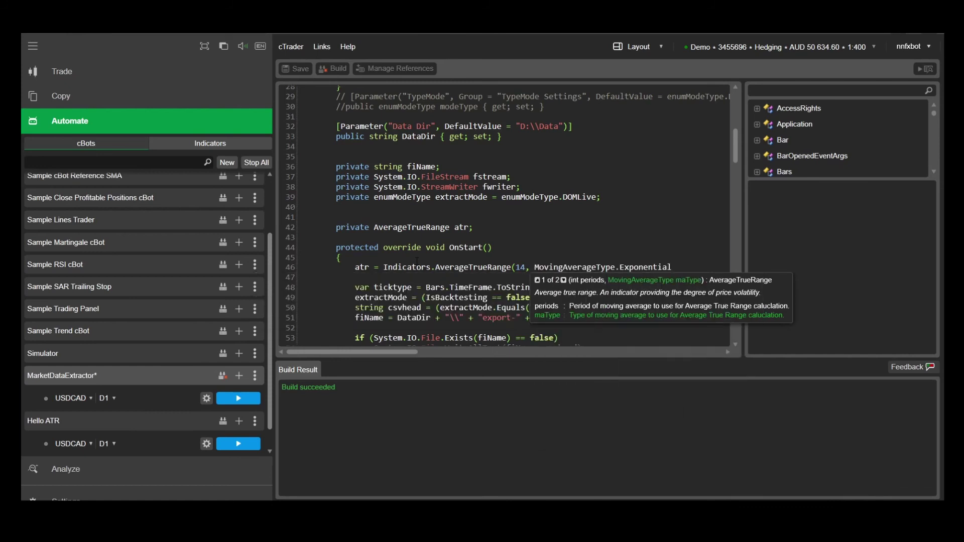
text();)
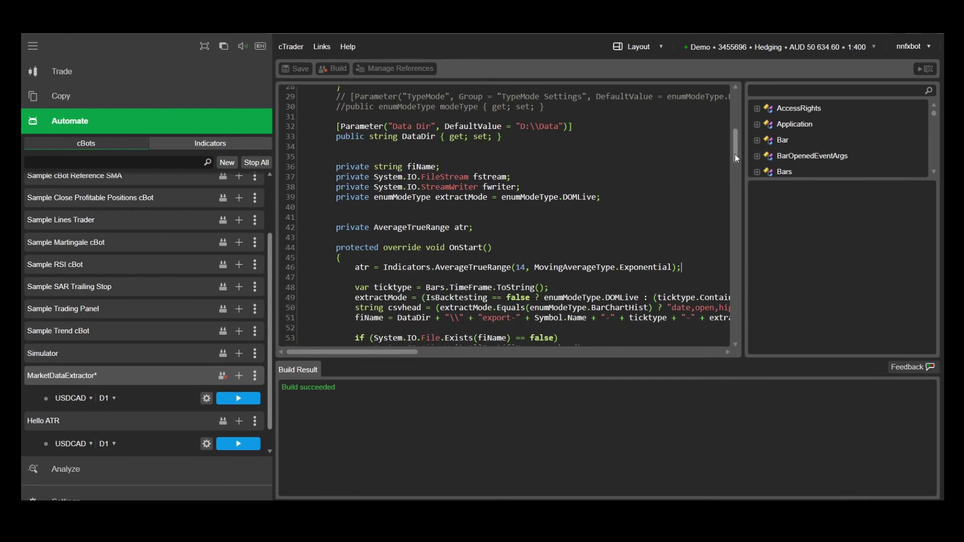
drag(734, 155, 710, 328)
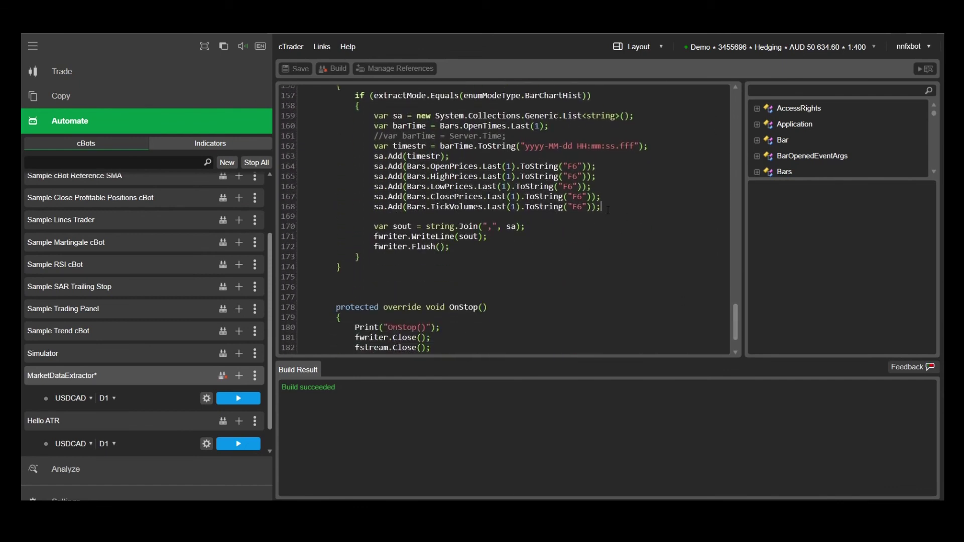
- Duplicate the TickVolumes sa.Add line below itself and clear the copy's argument
drag(608, 210, 375, 209)
key(ctrl+c)
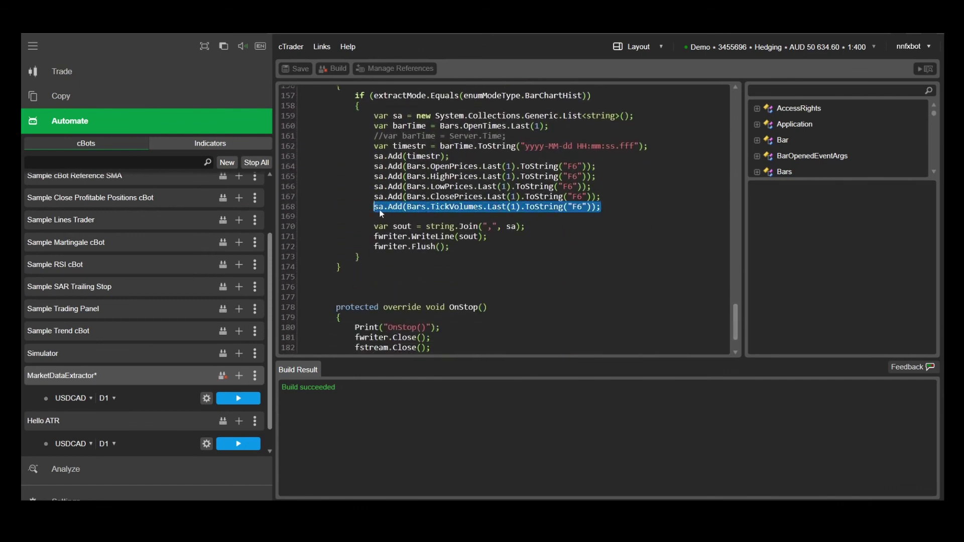
click(609, 208)
key(Return)
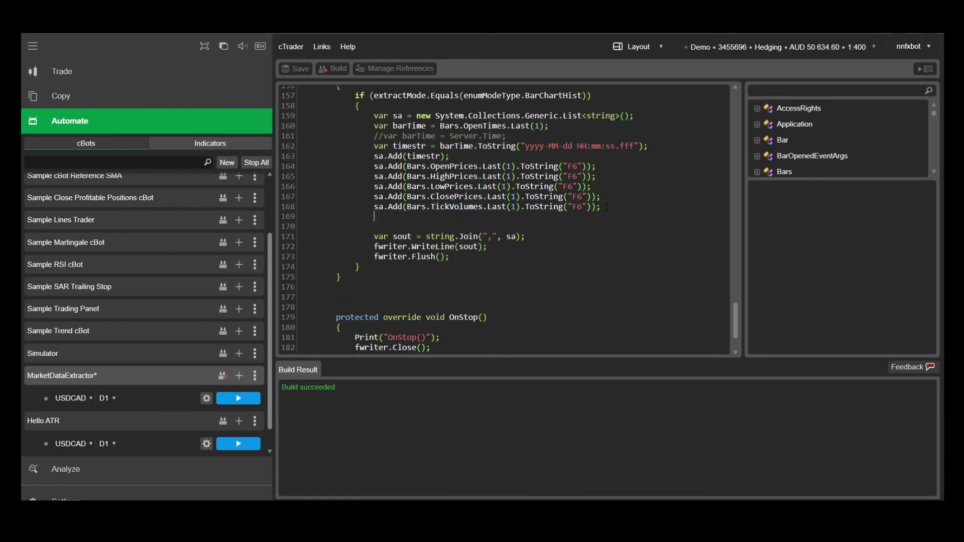
key(ctrl+v)
drag(408, 216, 591, 217)
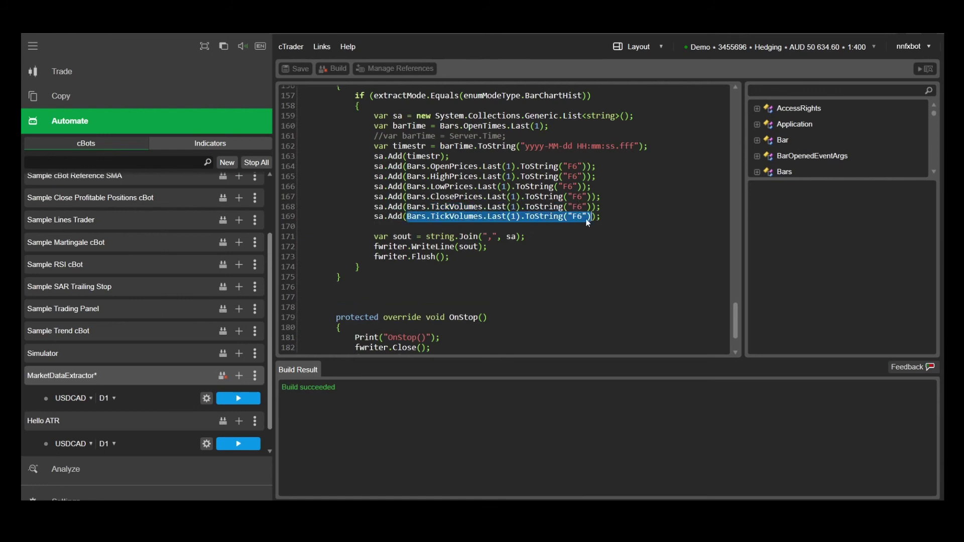
key(BackSpace)
- Fill the copied Add call with atr.Result.Last(1) / Symbol.PipSize formatted "F0", then build
scroll(737, 314, up, 1)
scroll(737, 314, up, 1)
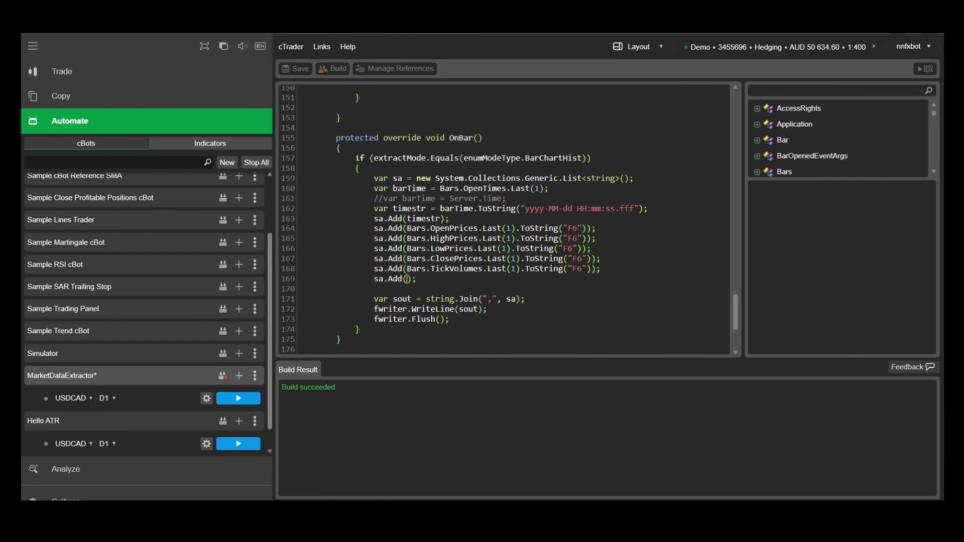
key(Return)
key(Return)
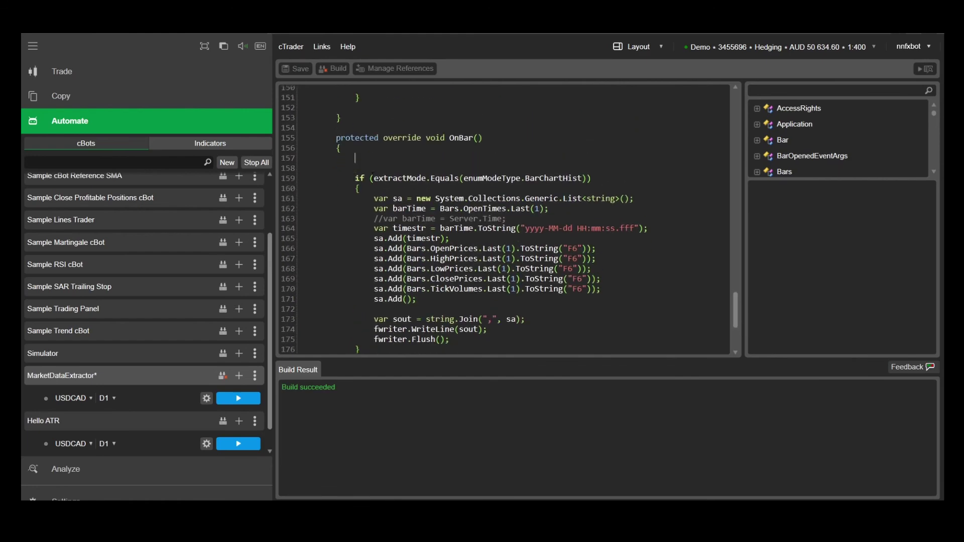
key(Up)
text(var)
key(BackSpace)
key(BackSpace)
key(BackSpace)
click(407, 299)
text(atr.Result.Las)
key(Tab)
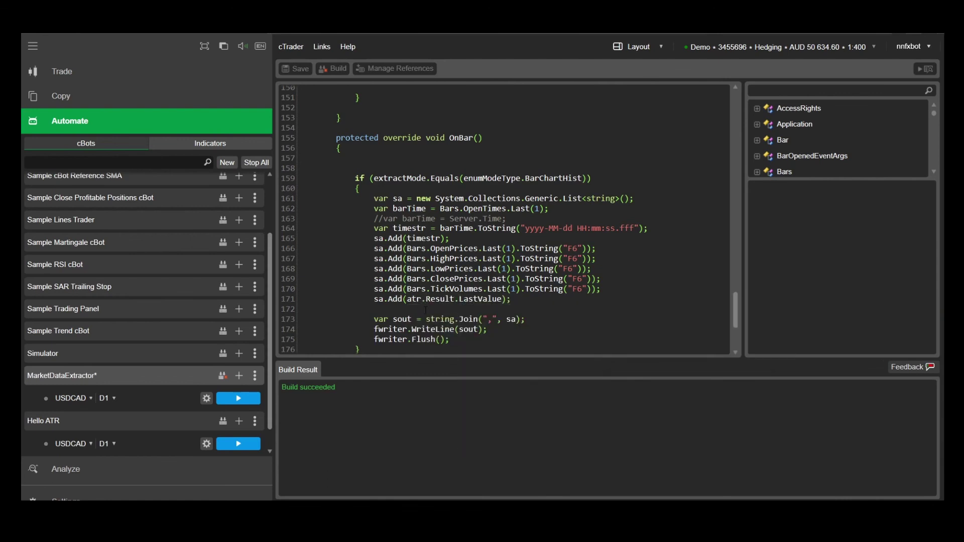
text((1))
text( / Symbol.PipSize().ToS)
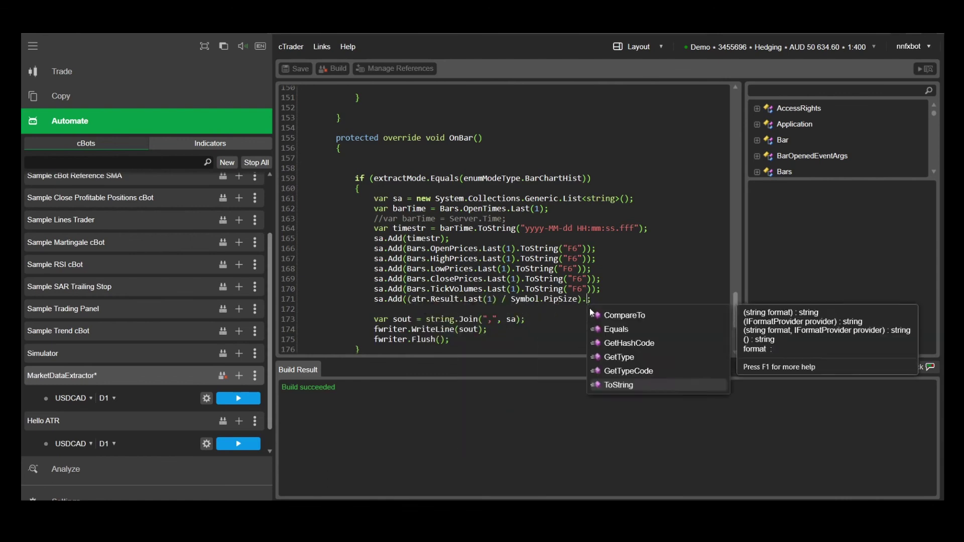
text(tring("F0");)
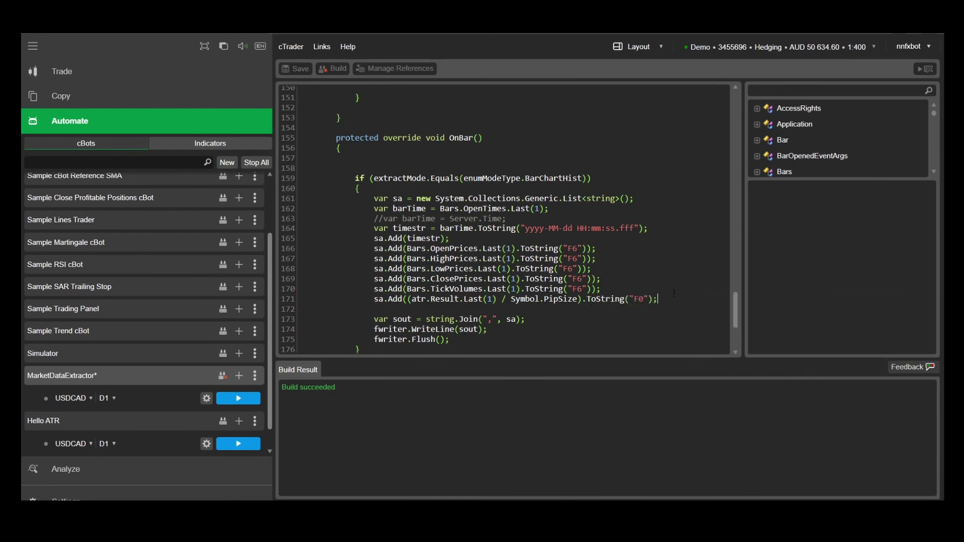
click(334, 69)
- Add the missing ')' to fix the build error, rebuild, and rerun the USDCAD D1 backtest
text())
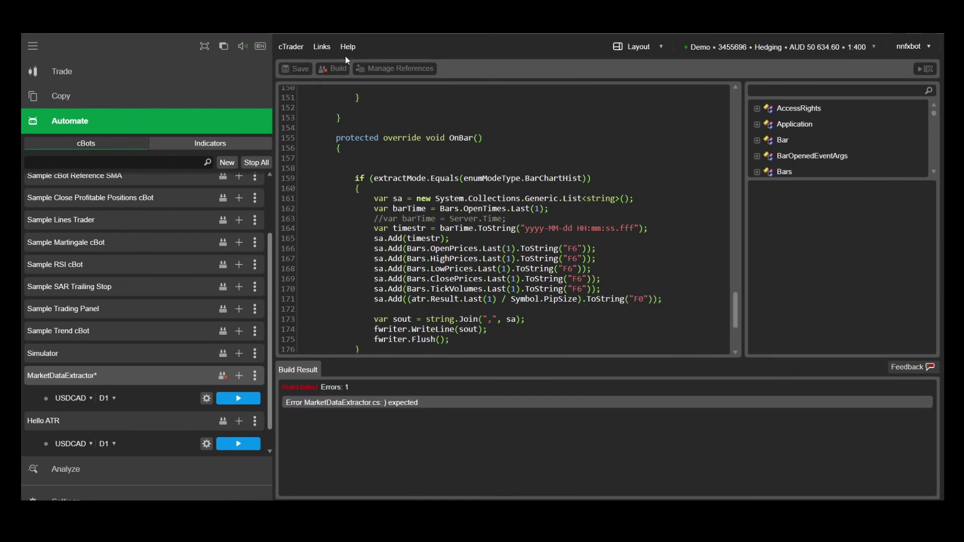
click(334, 69)
click(168, 394)
click(880, 86)
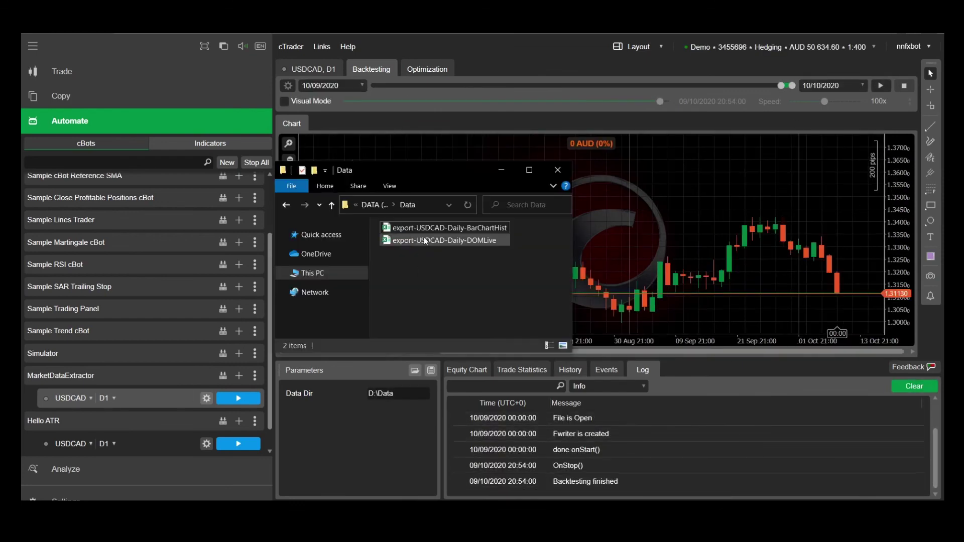
- Check in Excel that the exported bar data rows end with whole-pip ATR values like 95
double_click(469, 229)
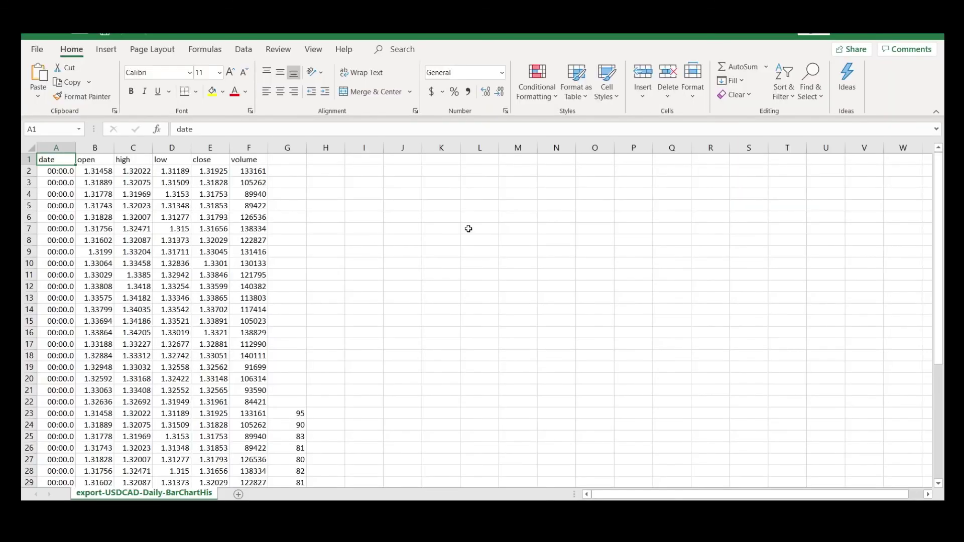
scroll(304, 416, down, 1)
scroll(308, 415, up, 1)
click(879, 39)
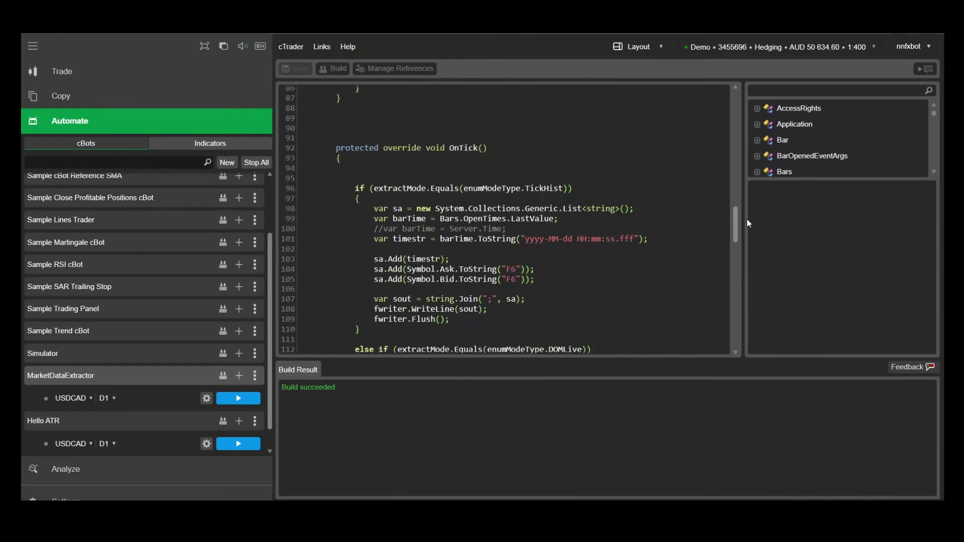
- Append ,atr to the CSV header string on line 50 and build the cBot
drag(748, 223, 744, 159)
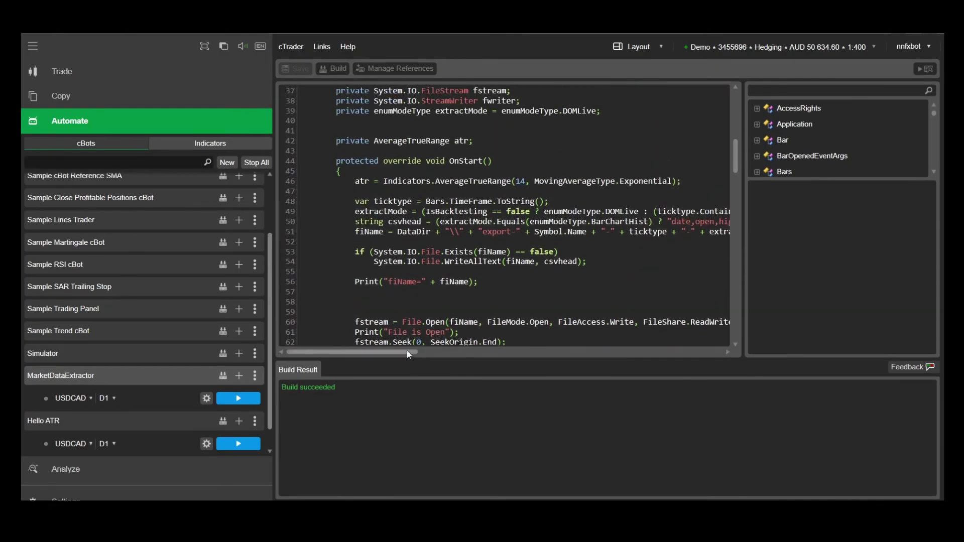
drag(407, 352, 484, 352)
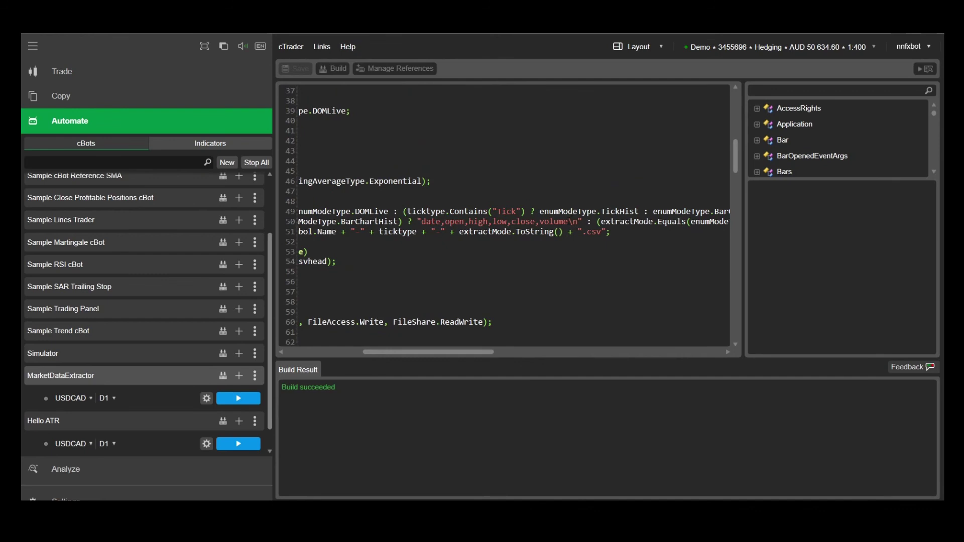
text(,a)
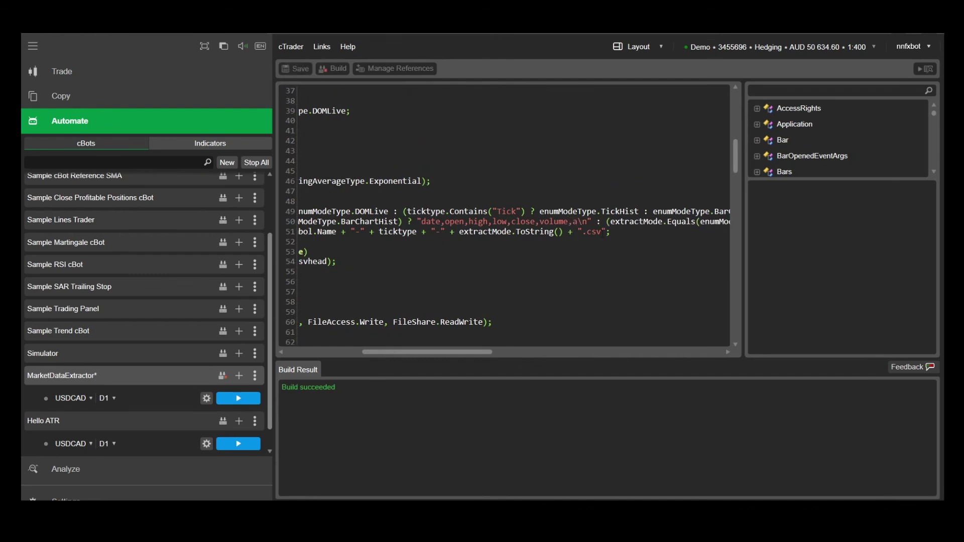
text(tr)
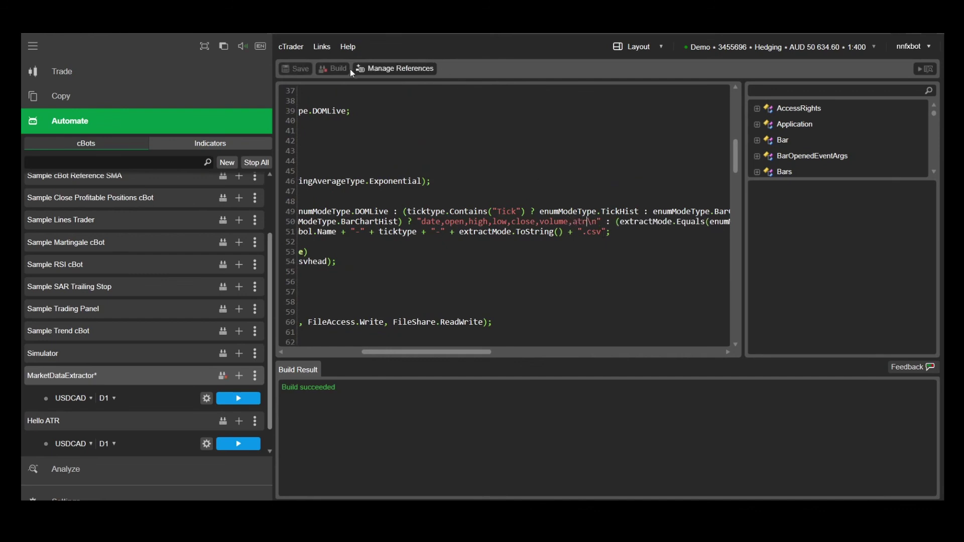
click(342, 70)
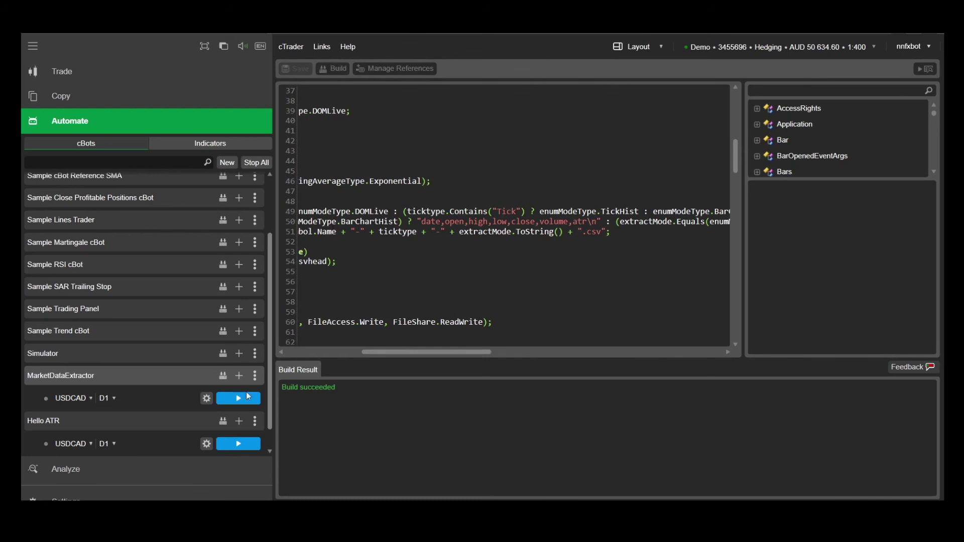
- Rerun the USDCAD D1 backtest and open the fresh CSV export from the Data folder in Excel
click(168, 403)
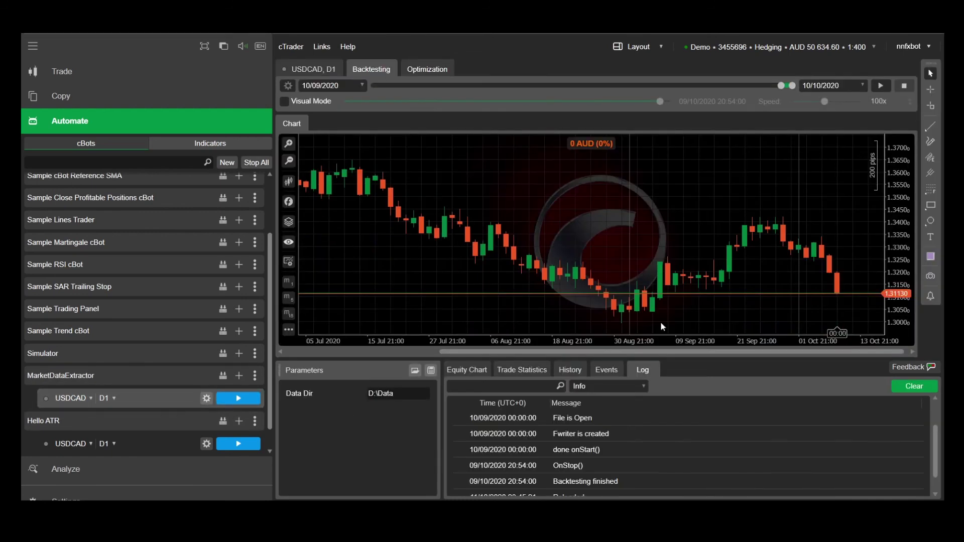
click(883, 86)
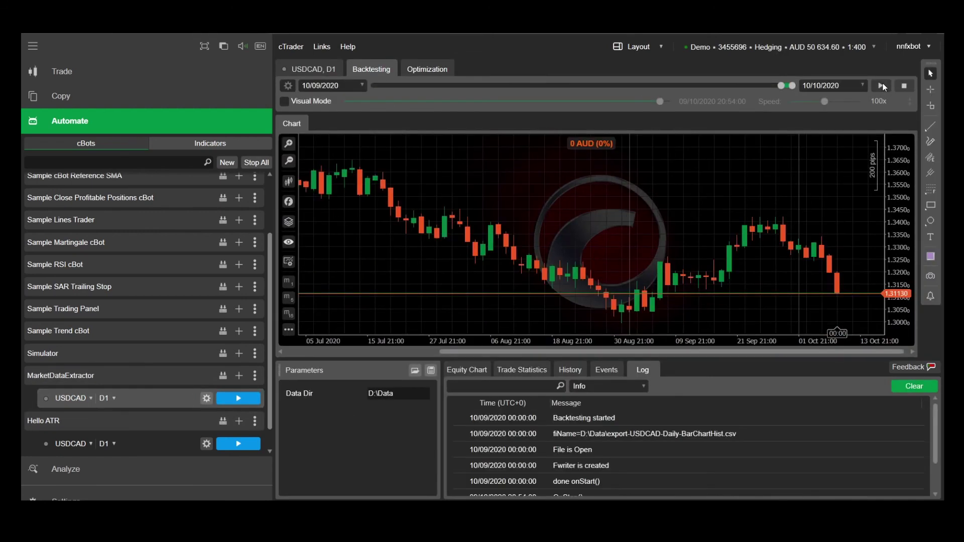
key(alt+Tab)
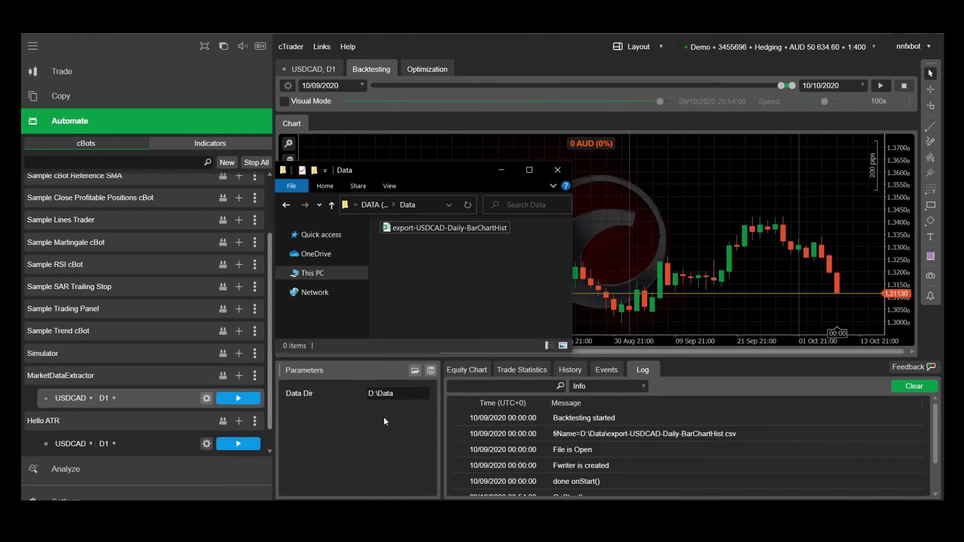
double_click(452, 228)
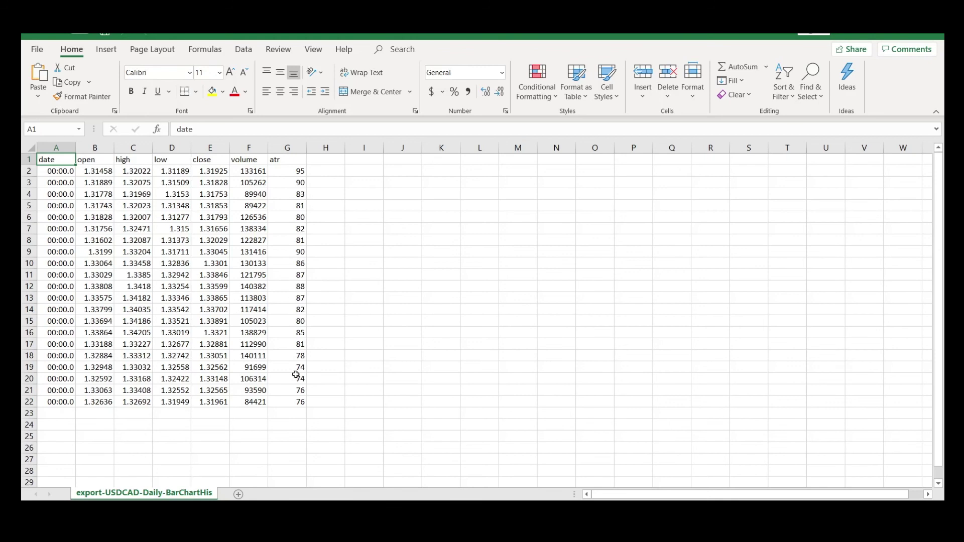
- Apply the Short Date format to column A so it reads 9/09/2020 through 7/10/2020
click(56, 147)
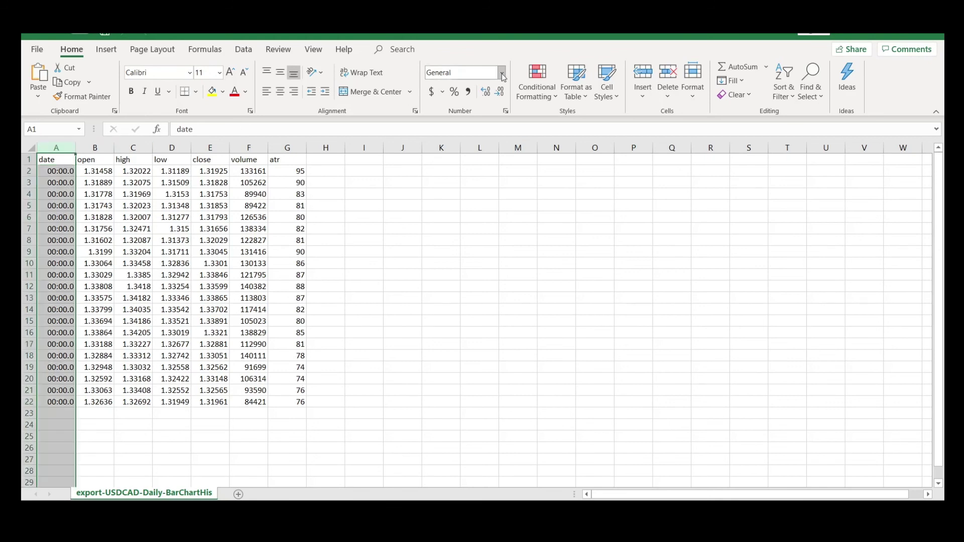
click(502, 72)
click(471, 209)
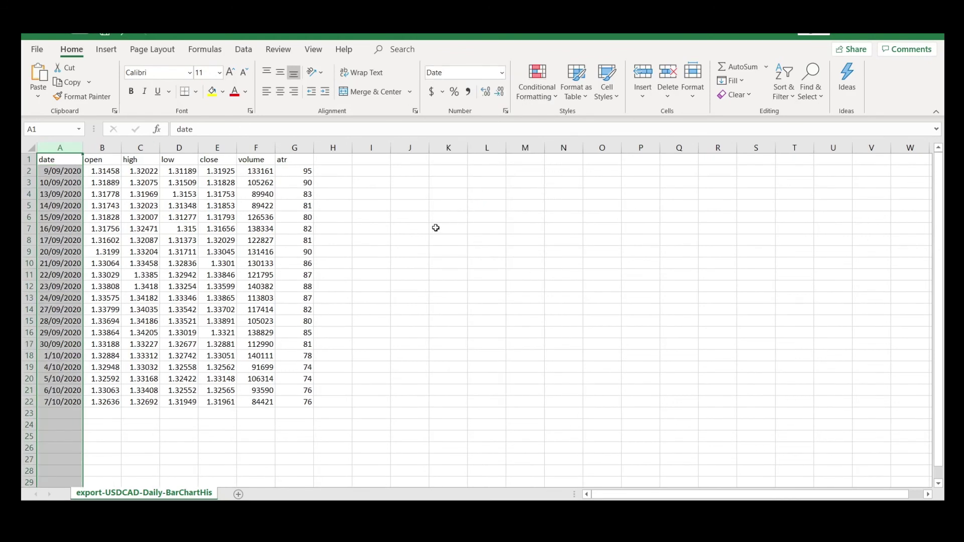